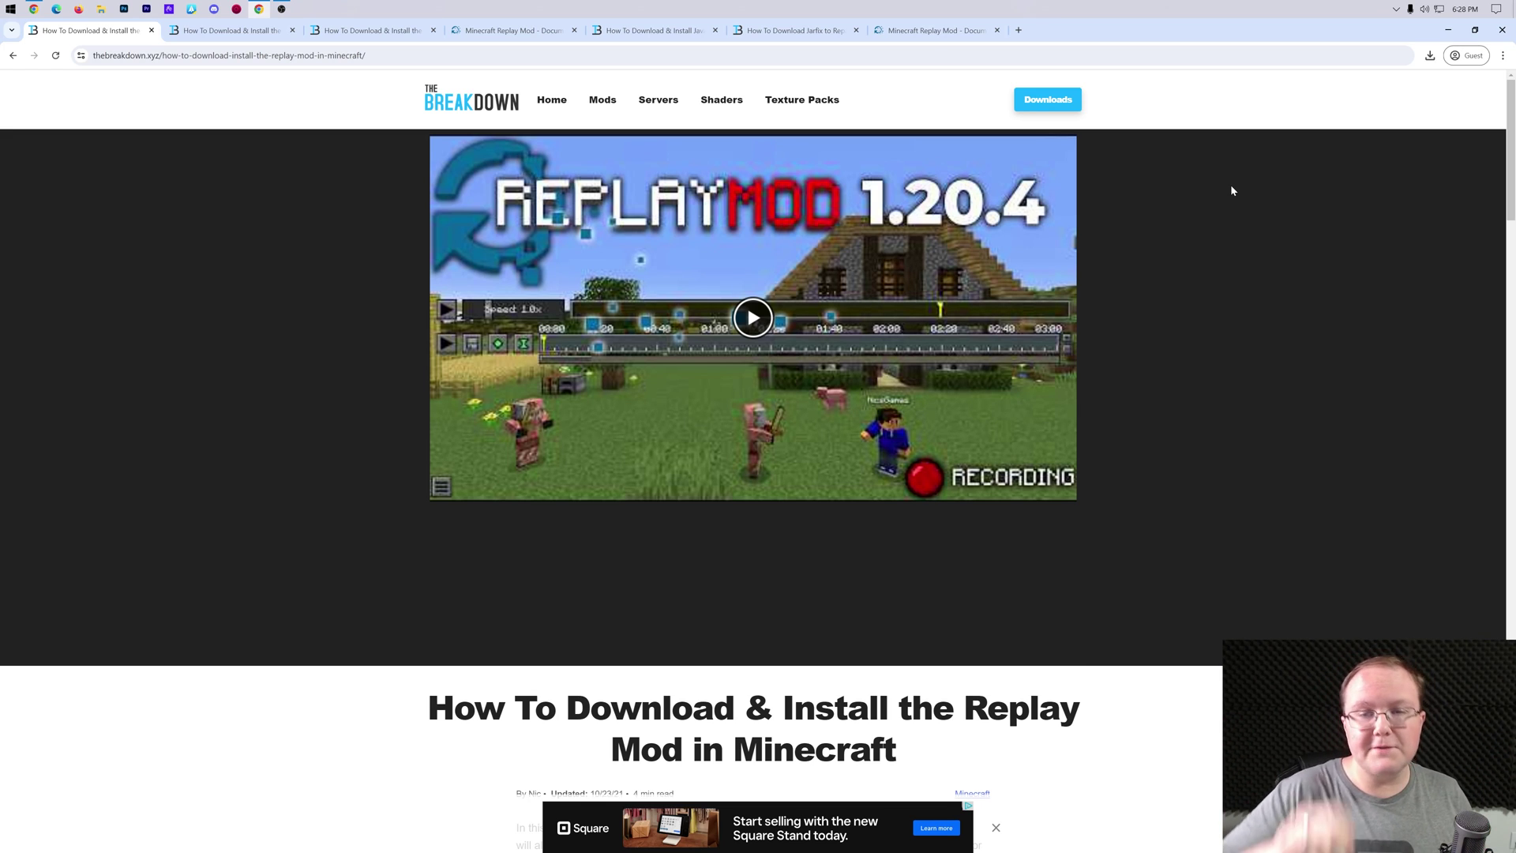
Open the Replay Mod download page from the article and start the v2.6.18 download for Minecraft 1.21.
scroll(1326, 262, "down", 8)
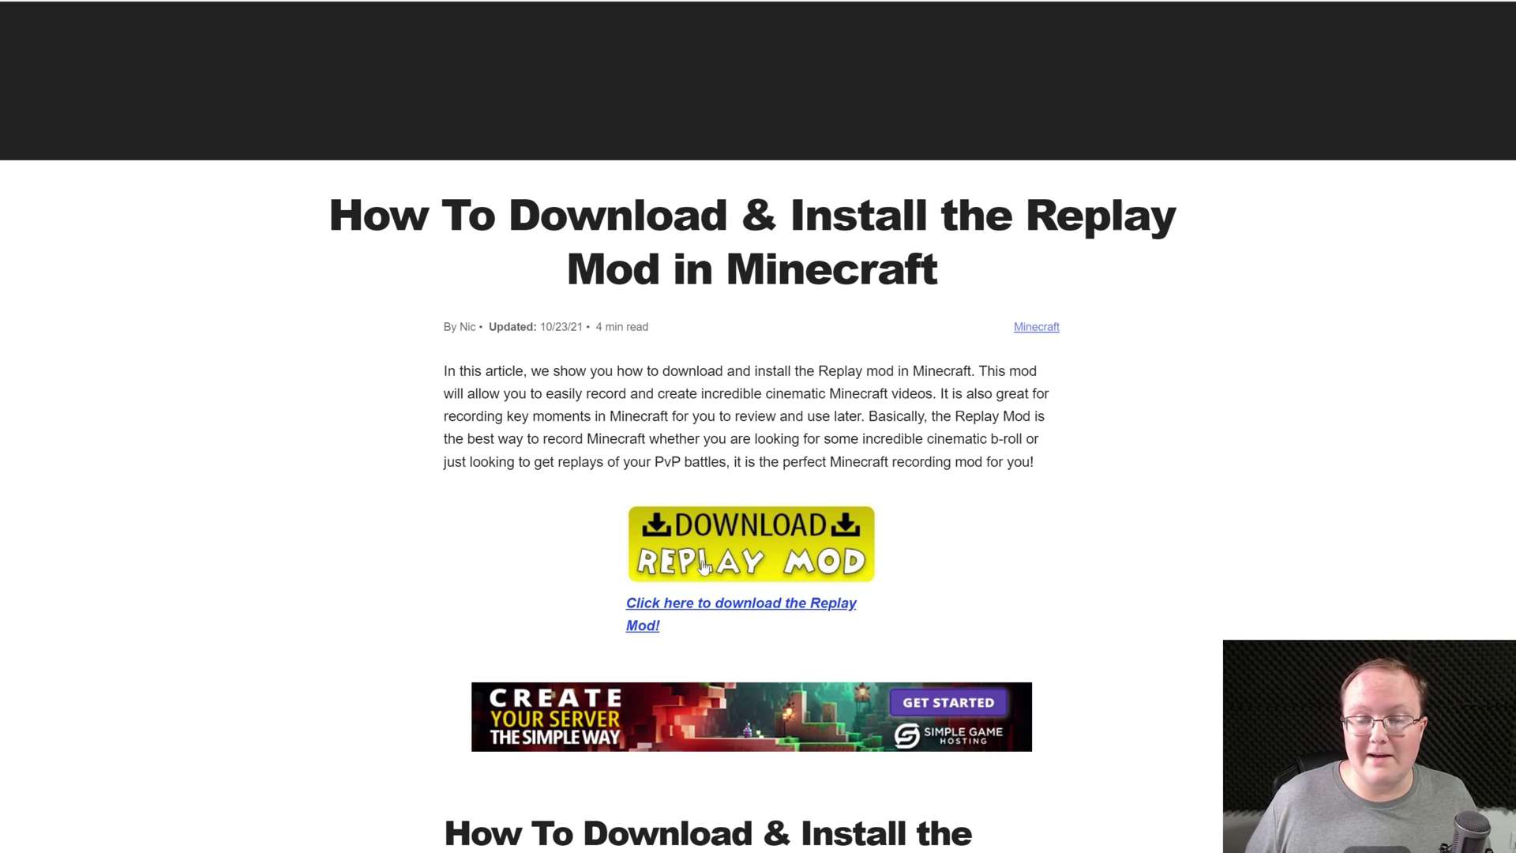
scroll(707, 557, "down", 1)
left_click(719, 503)
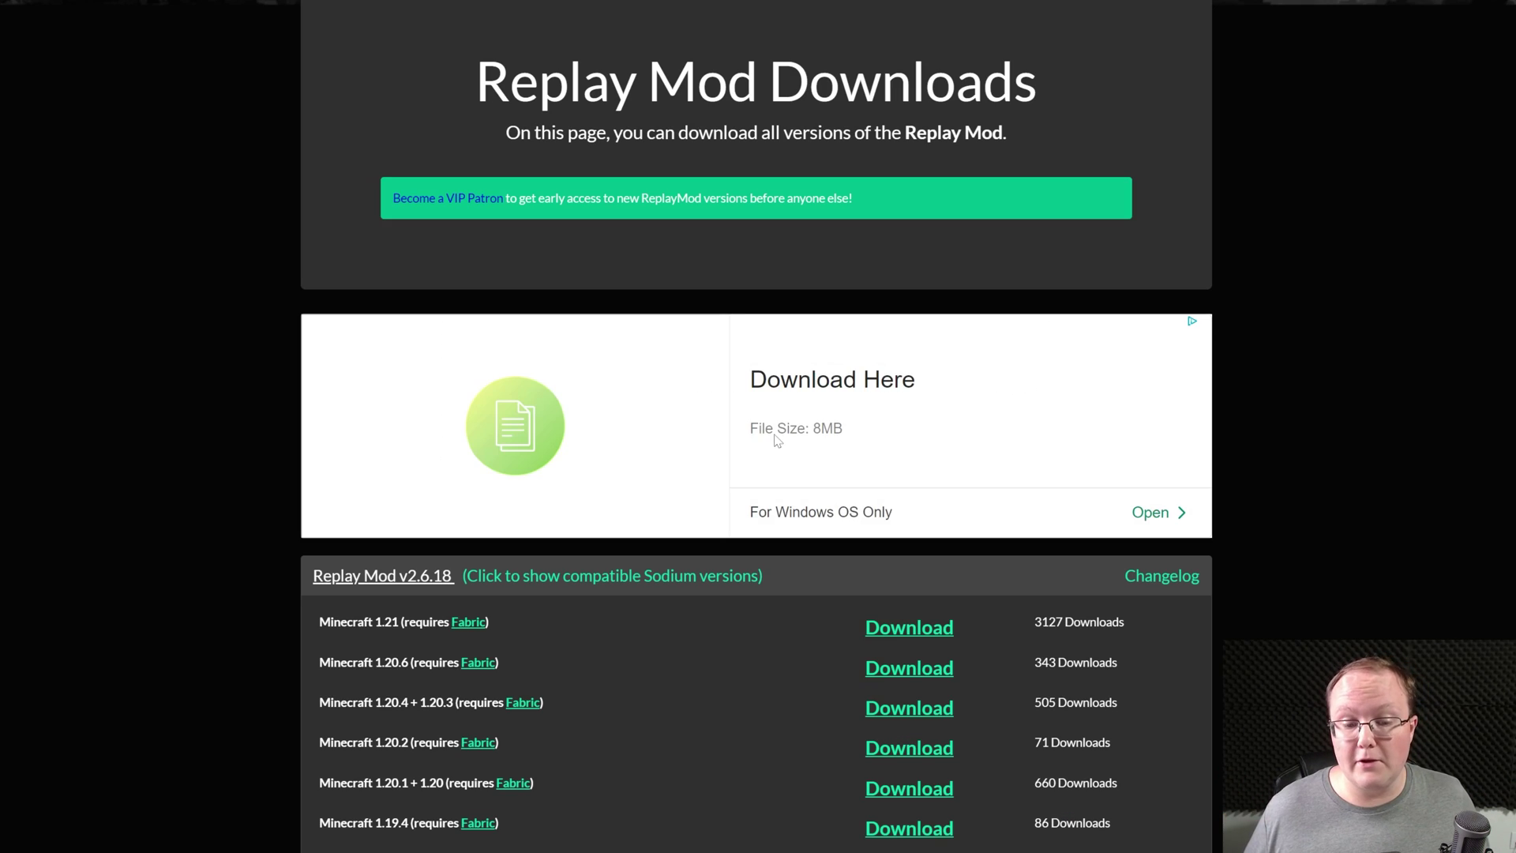
scroll(777, 439, "down", 2)
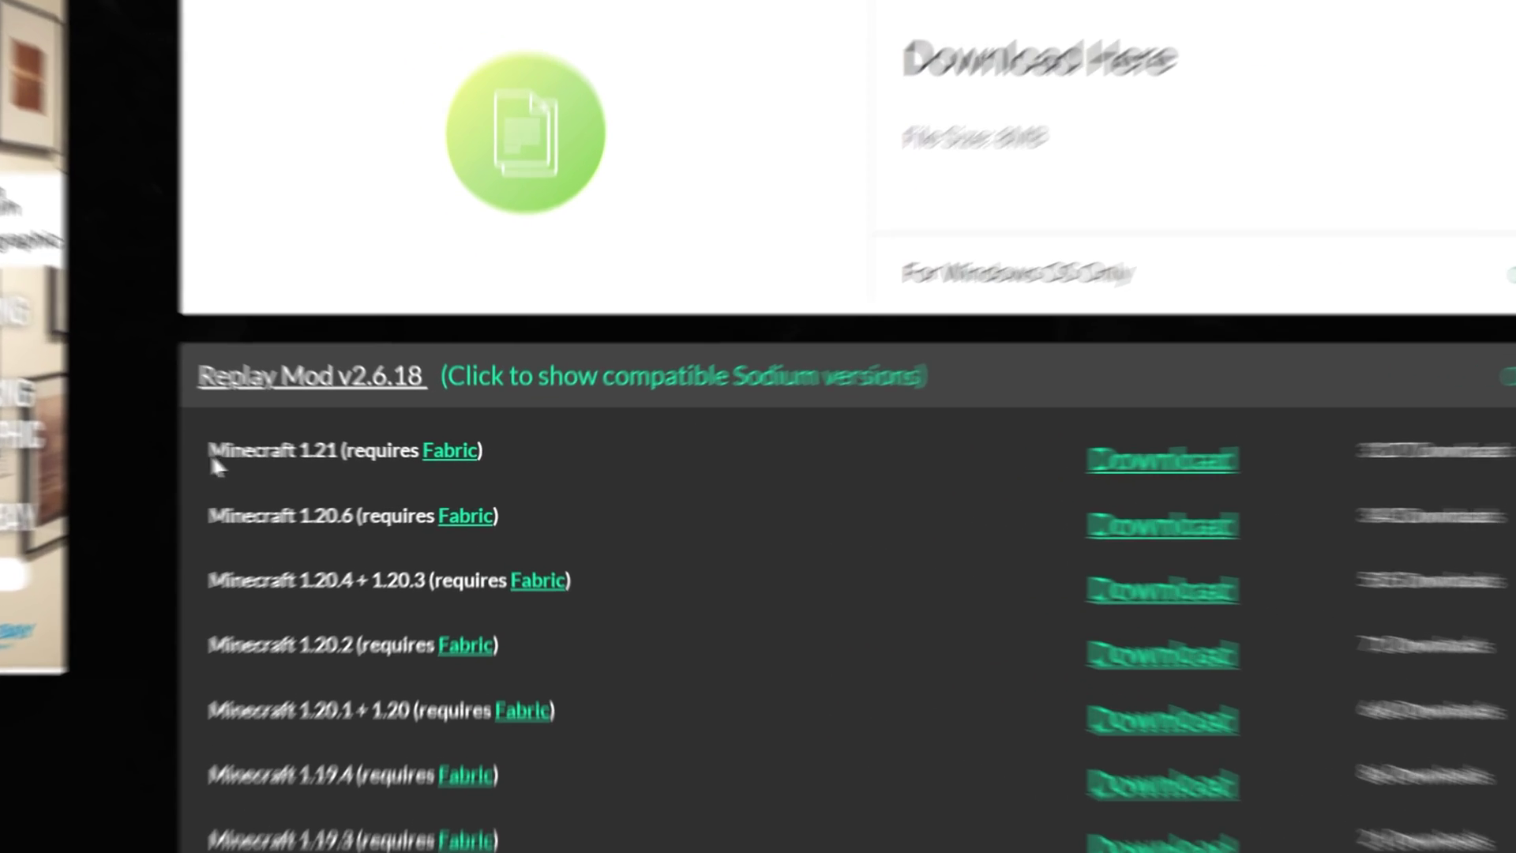
left_click_drag(318, 464, 397, 465)
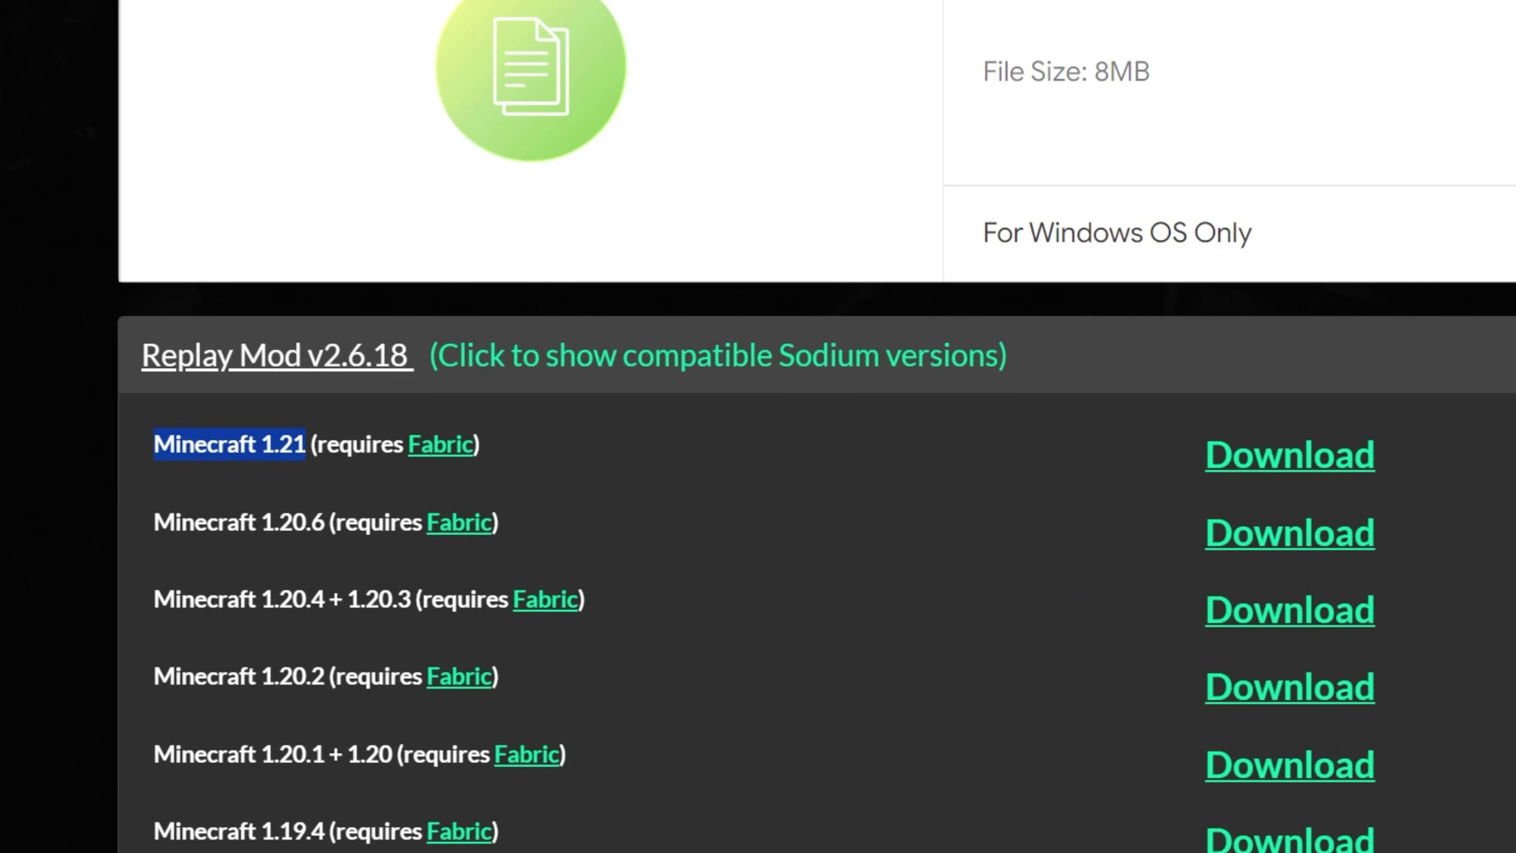
left_click(1238, 459)
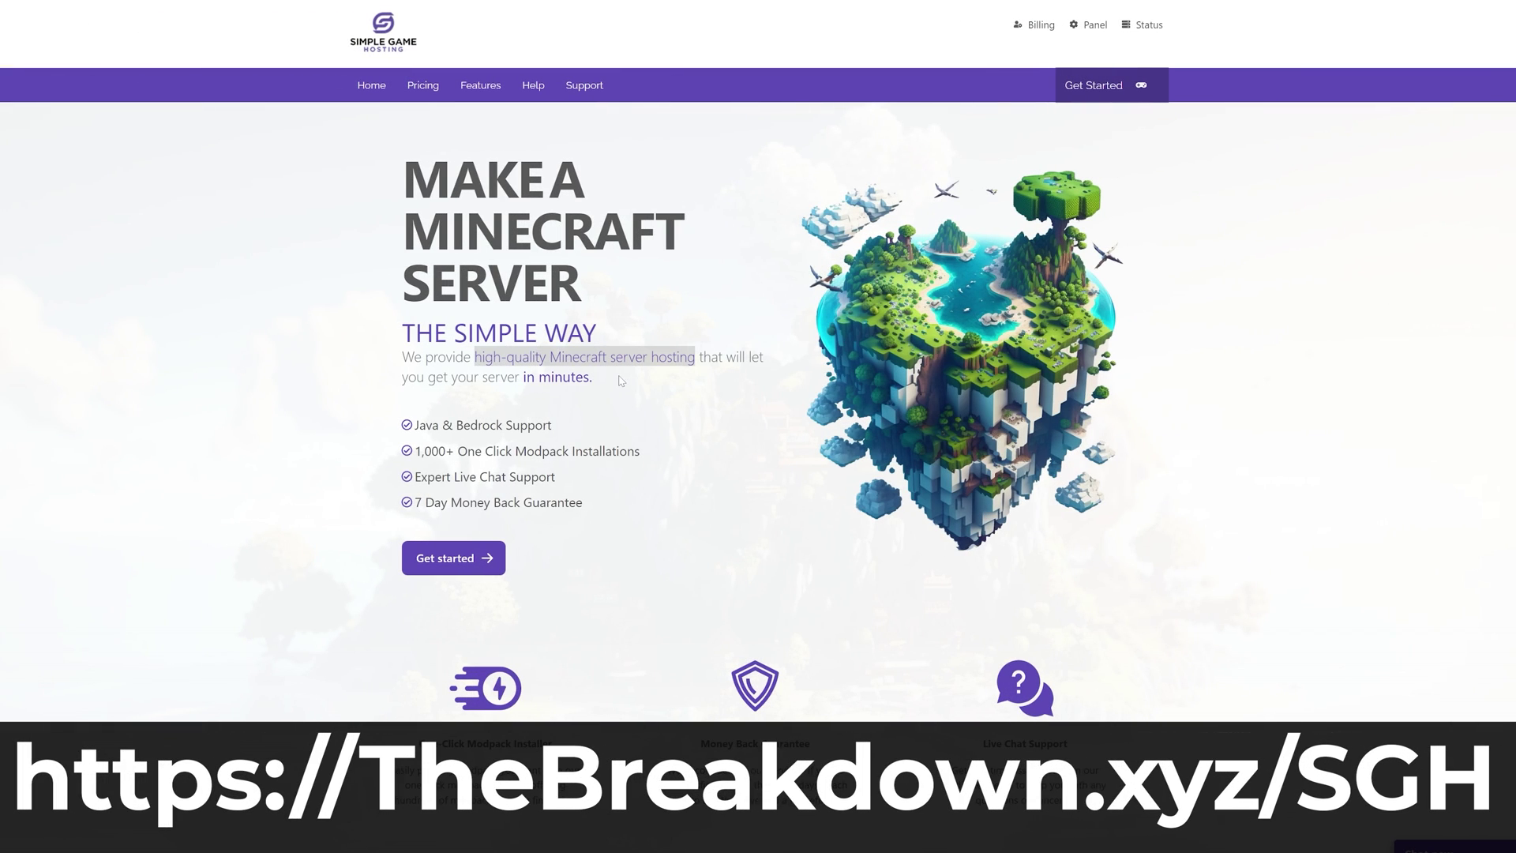
Look over Simple Game Hosting's features, including its modpack search, server version types and modpack section.
scroll(525, 488, "down", 4)
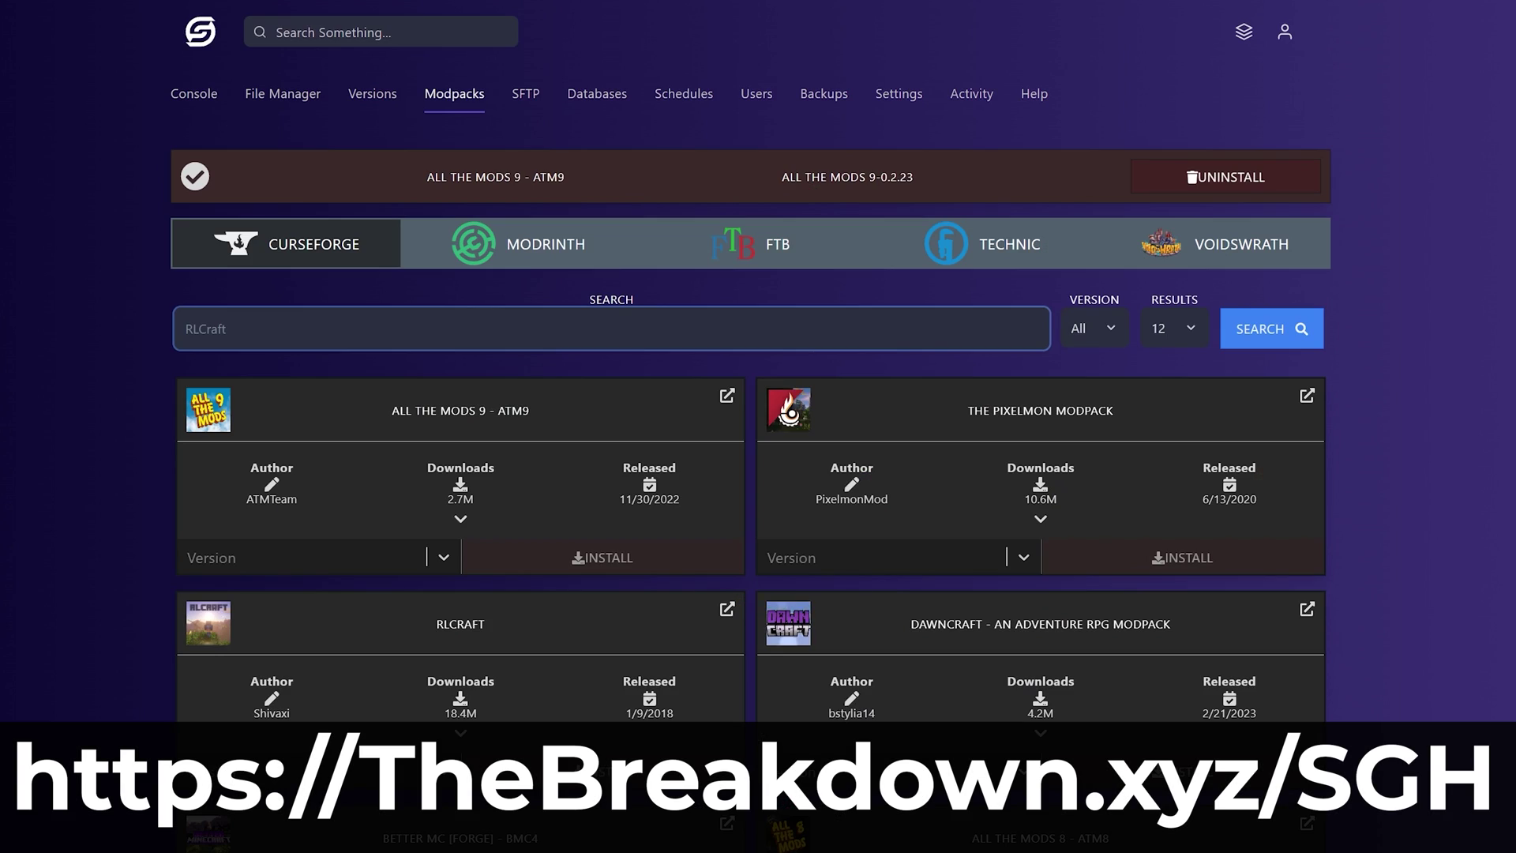
type("mon")
key("Return")
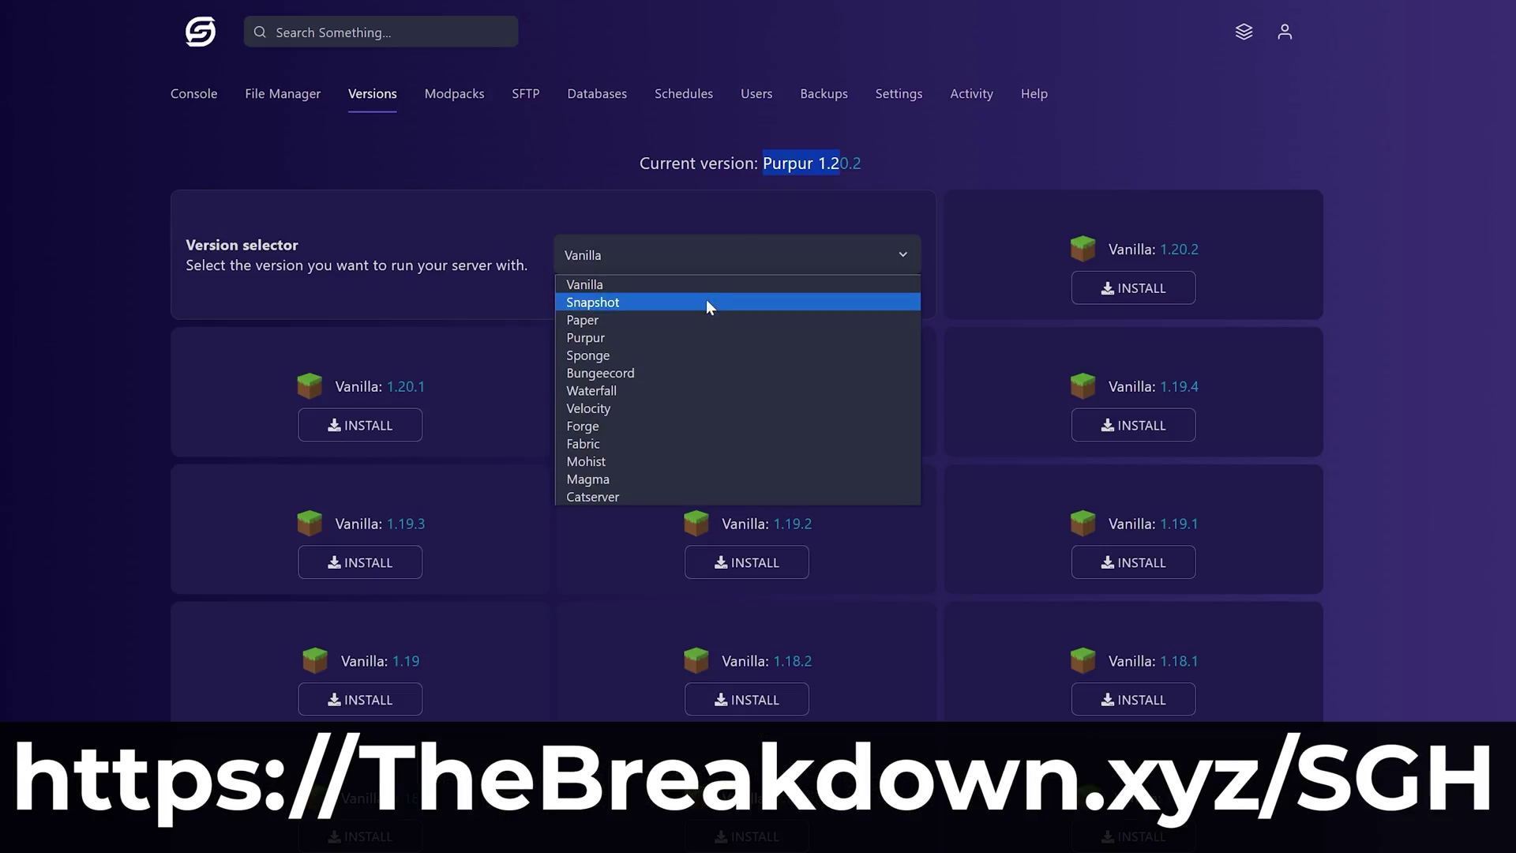
left_click(695, 426)
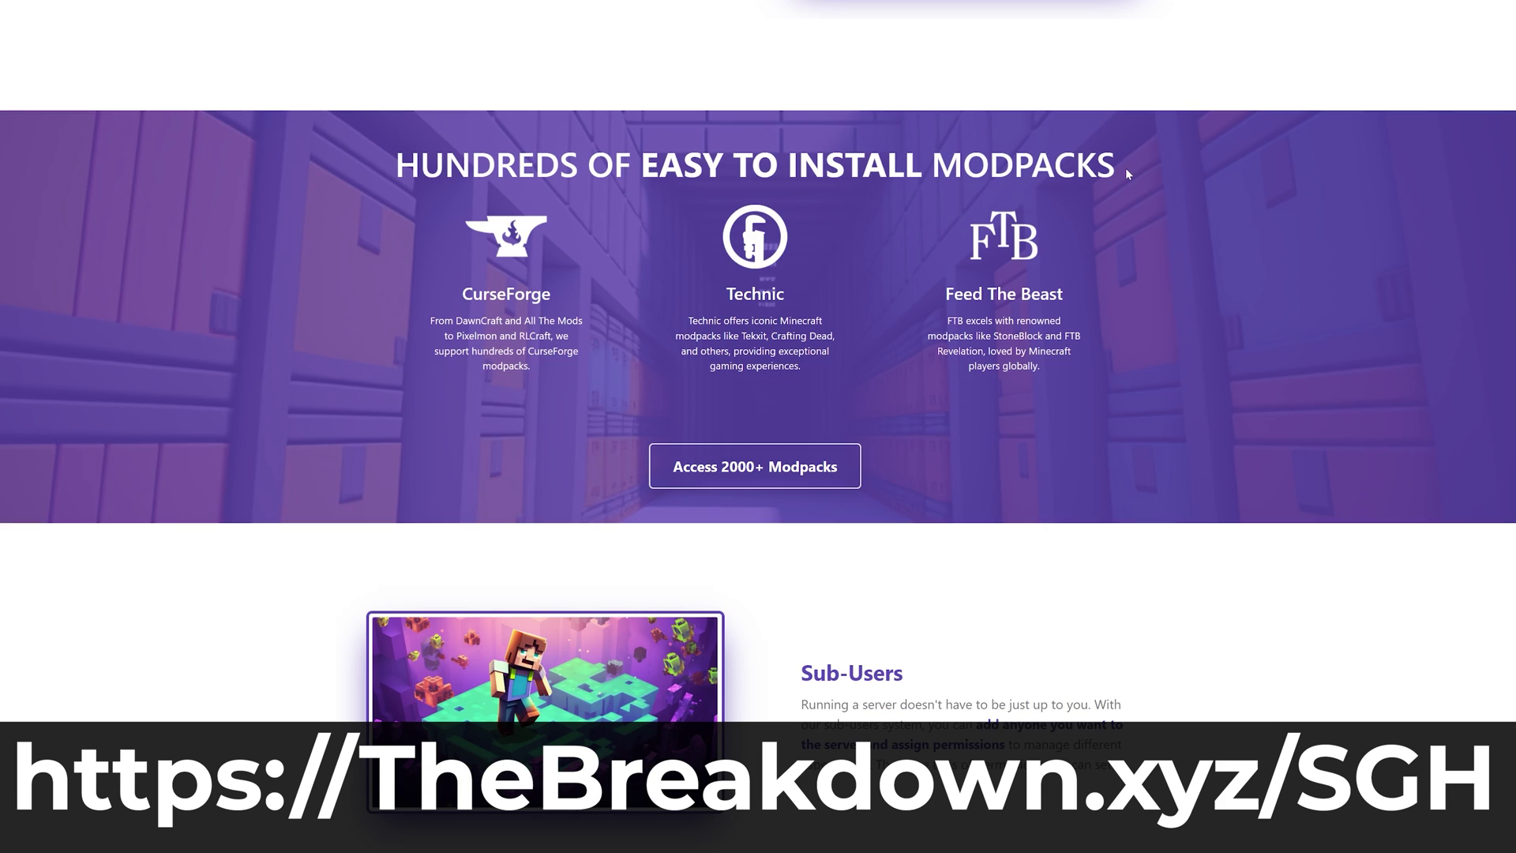
left_click_drag(1128, 174, 406, 193)
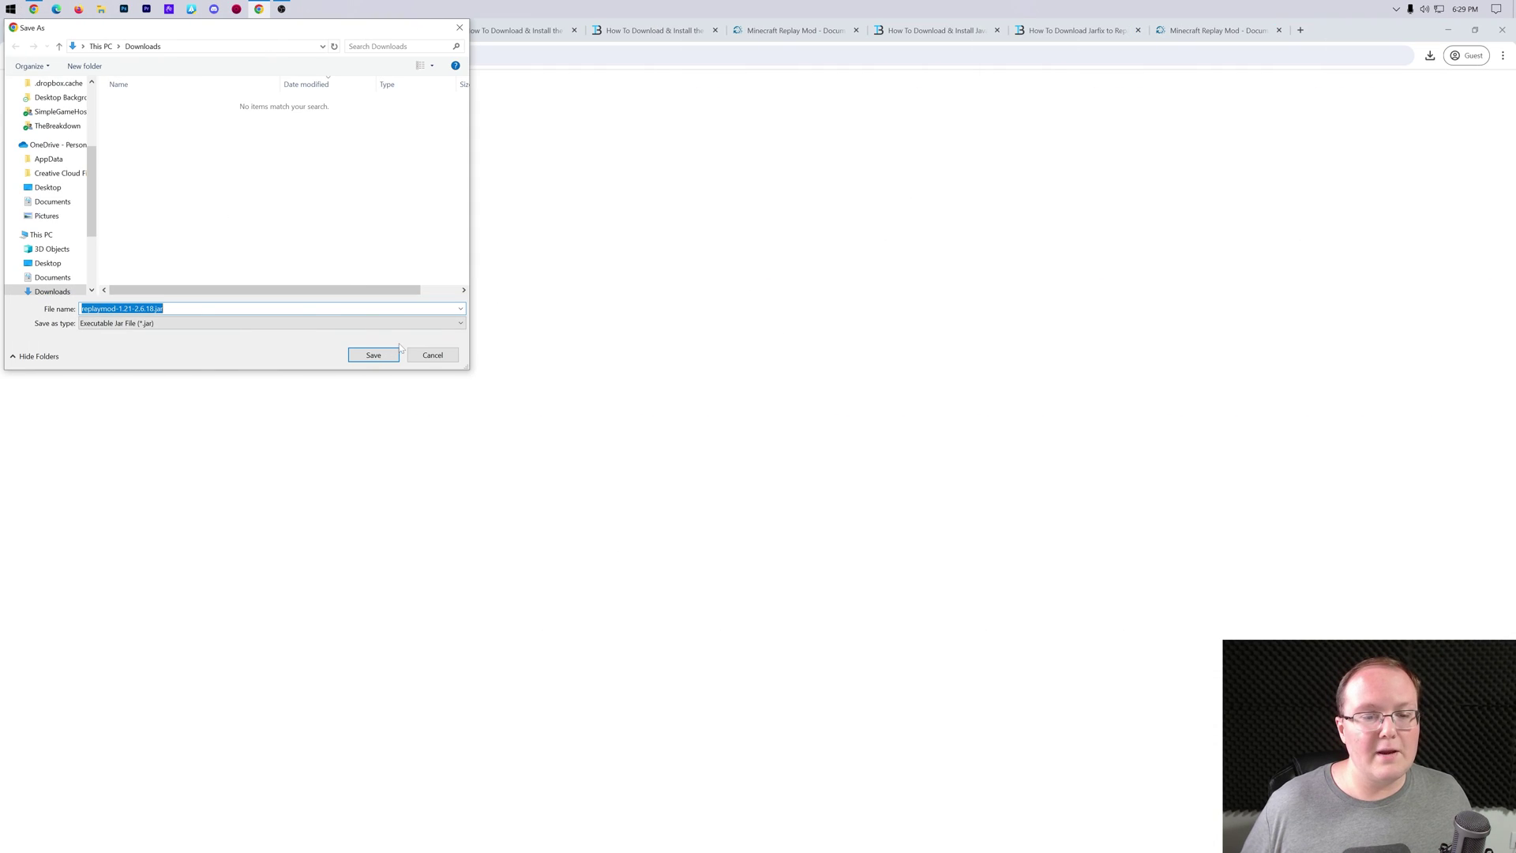
Save replaymod-1.21-2.6.18.jar in Downloads, and get the universal Fabric installer jar from the Fabric site into the same folder.
left_click(390, 352)
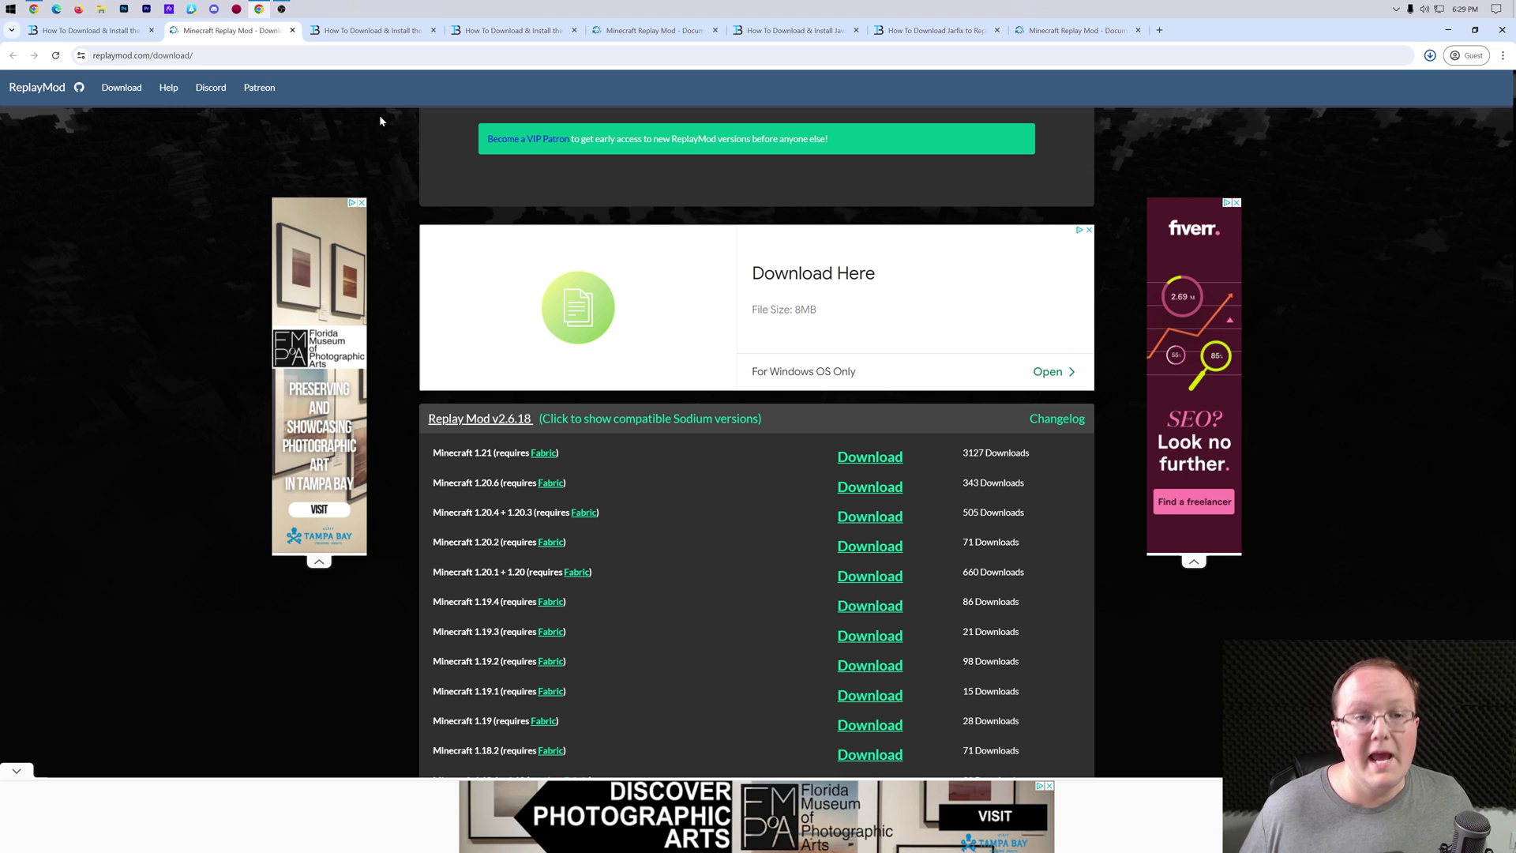
left_click(378, 32)
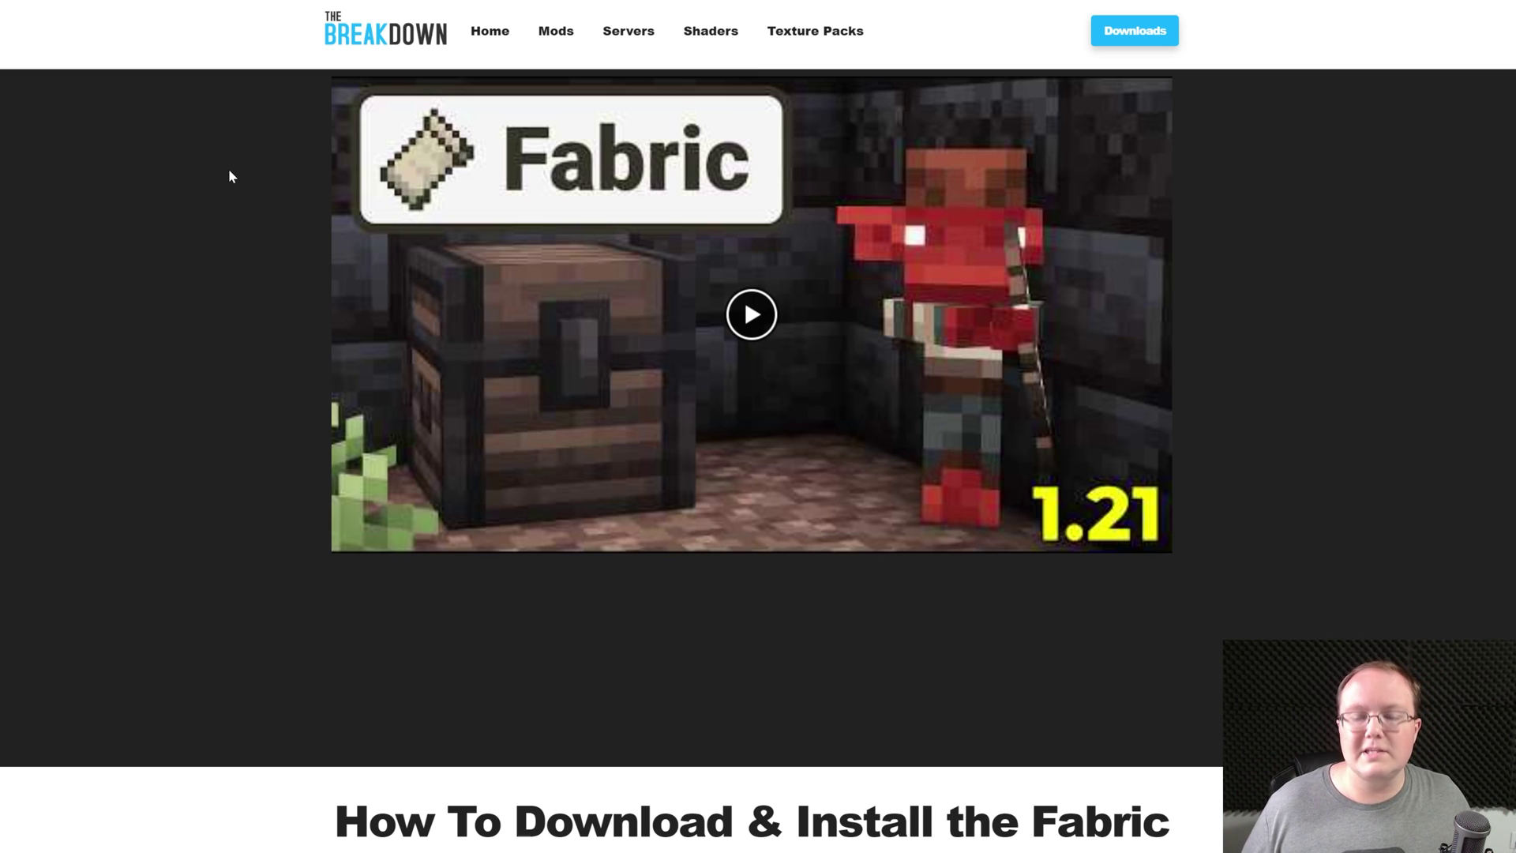
scroll(228, 169, "down", 7)
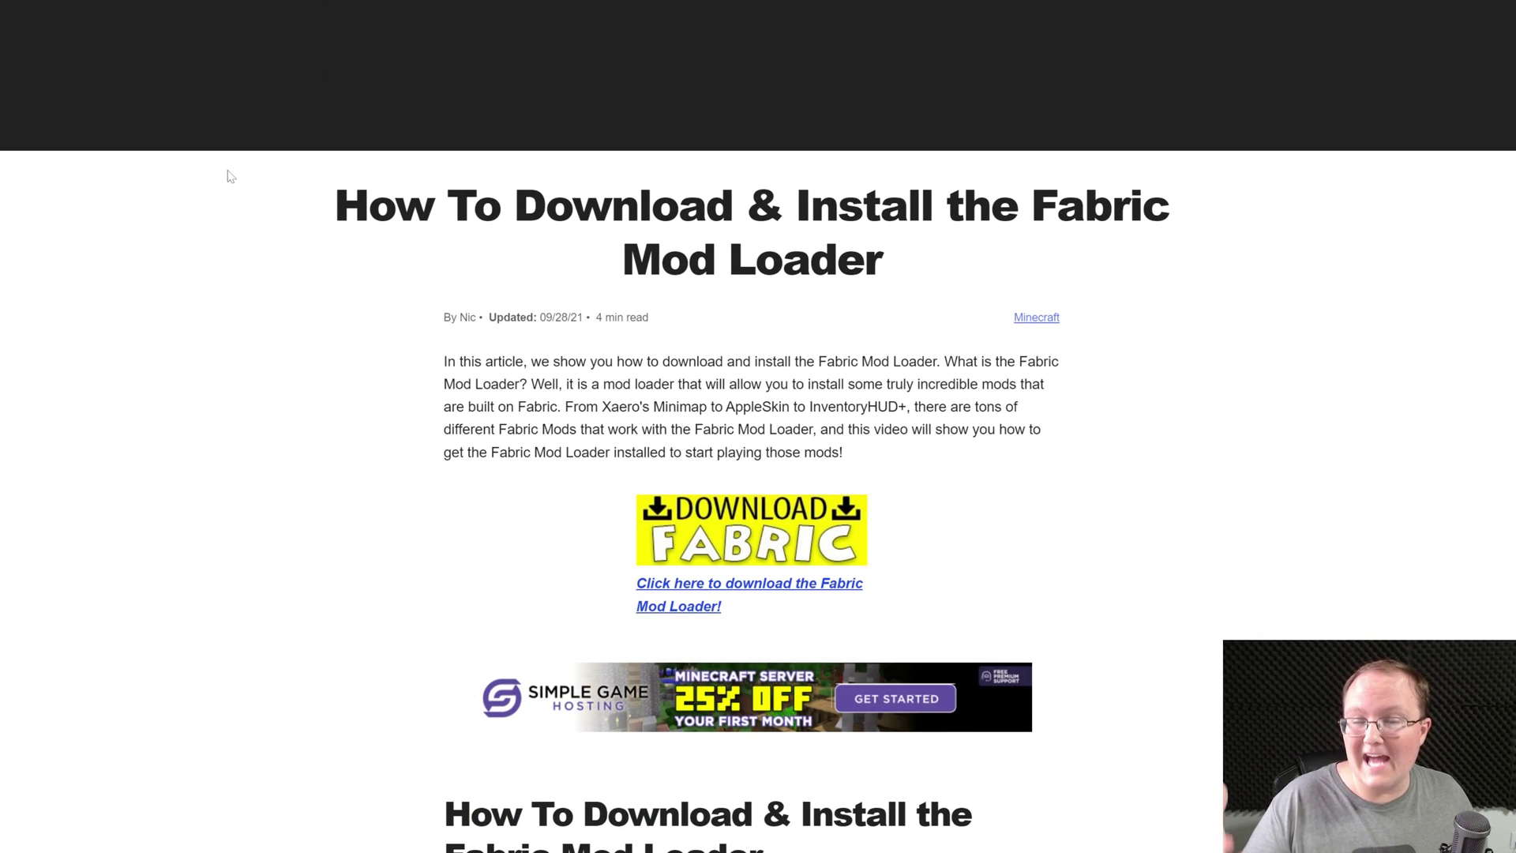
scroll(226, 109, "down", 2)
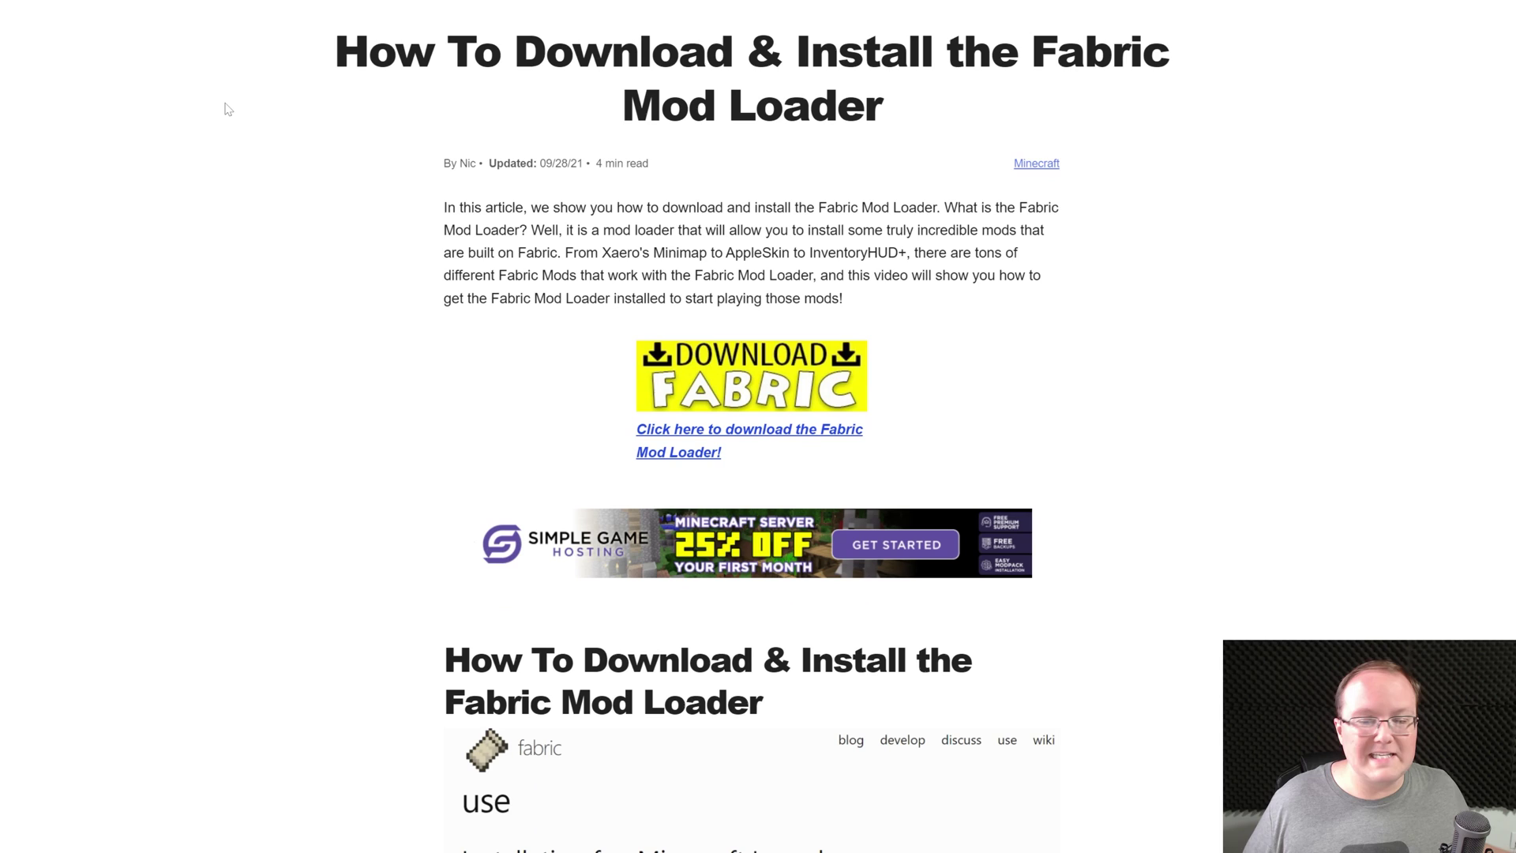
left_click(668, 383)
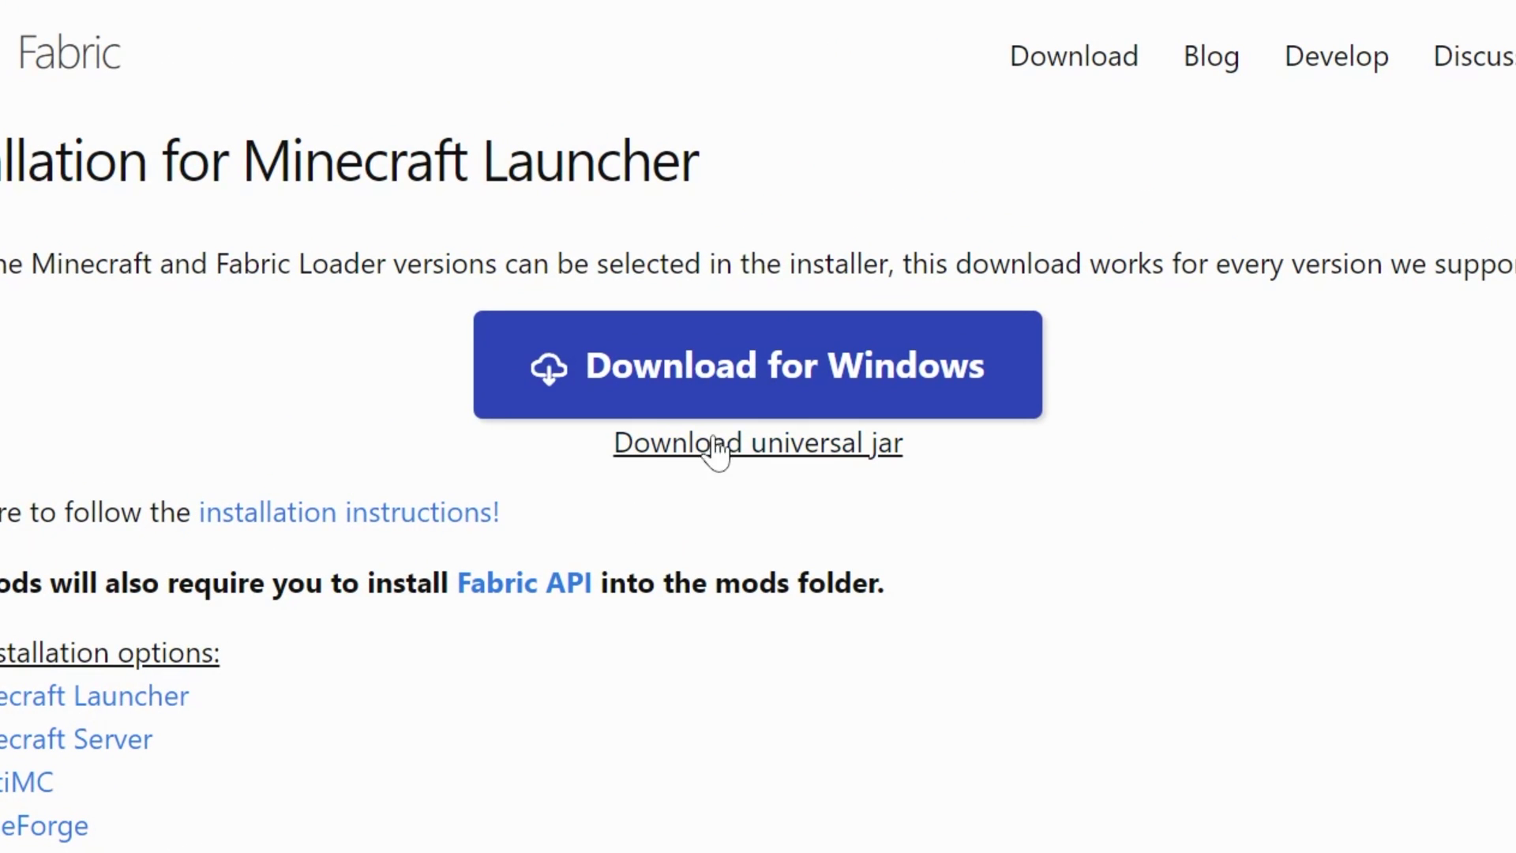
left_click(758, 442)
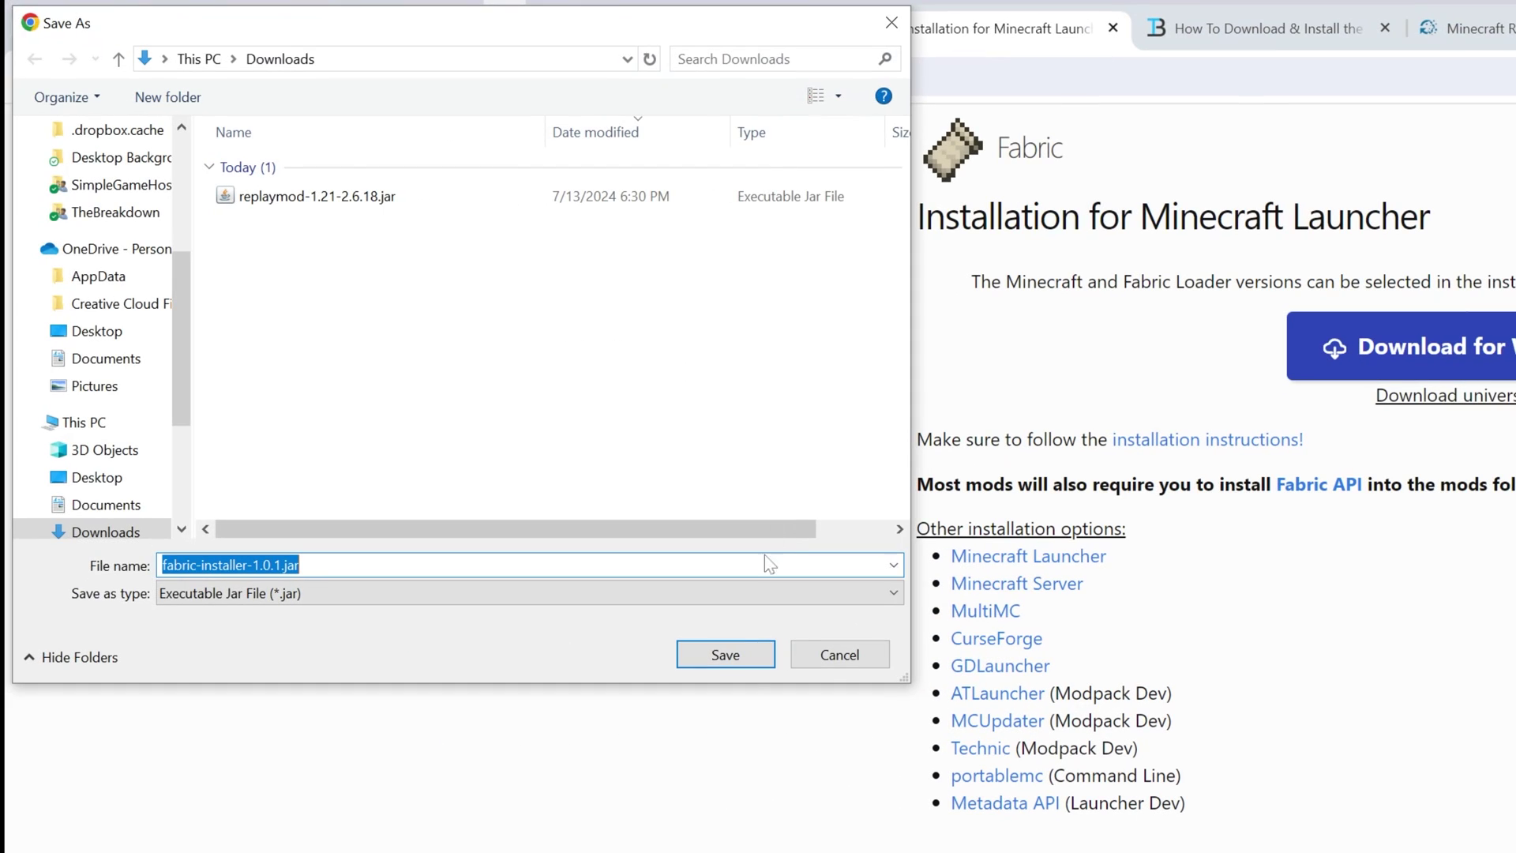
left_click(721, 654)
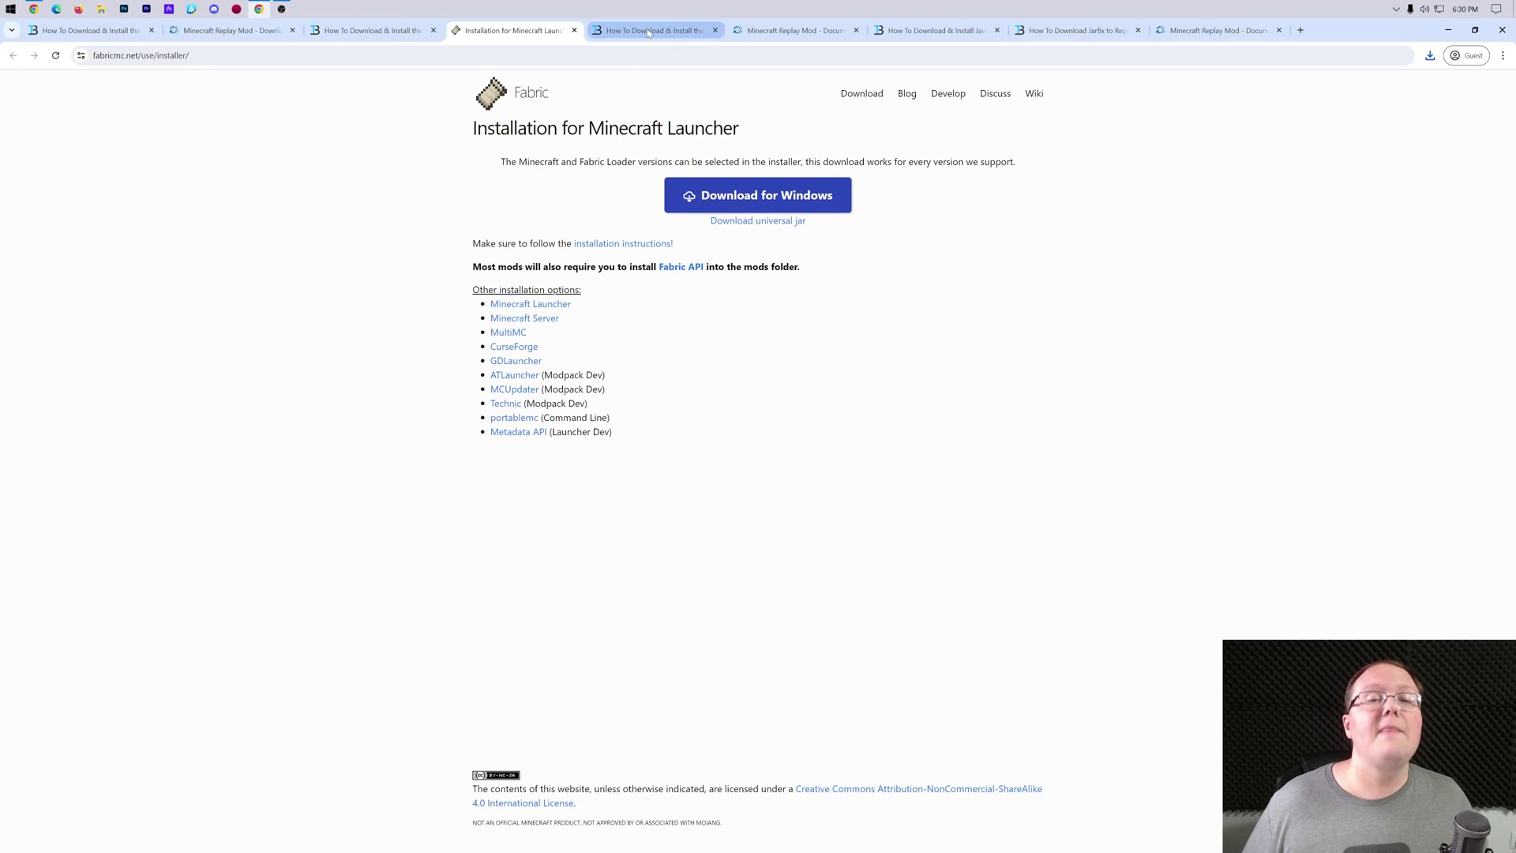
Open the files list of Fabric API on CurseForge from the Fabric API article and filter it to game version 1.21.
left_click(648, 32)
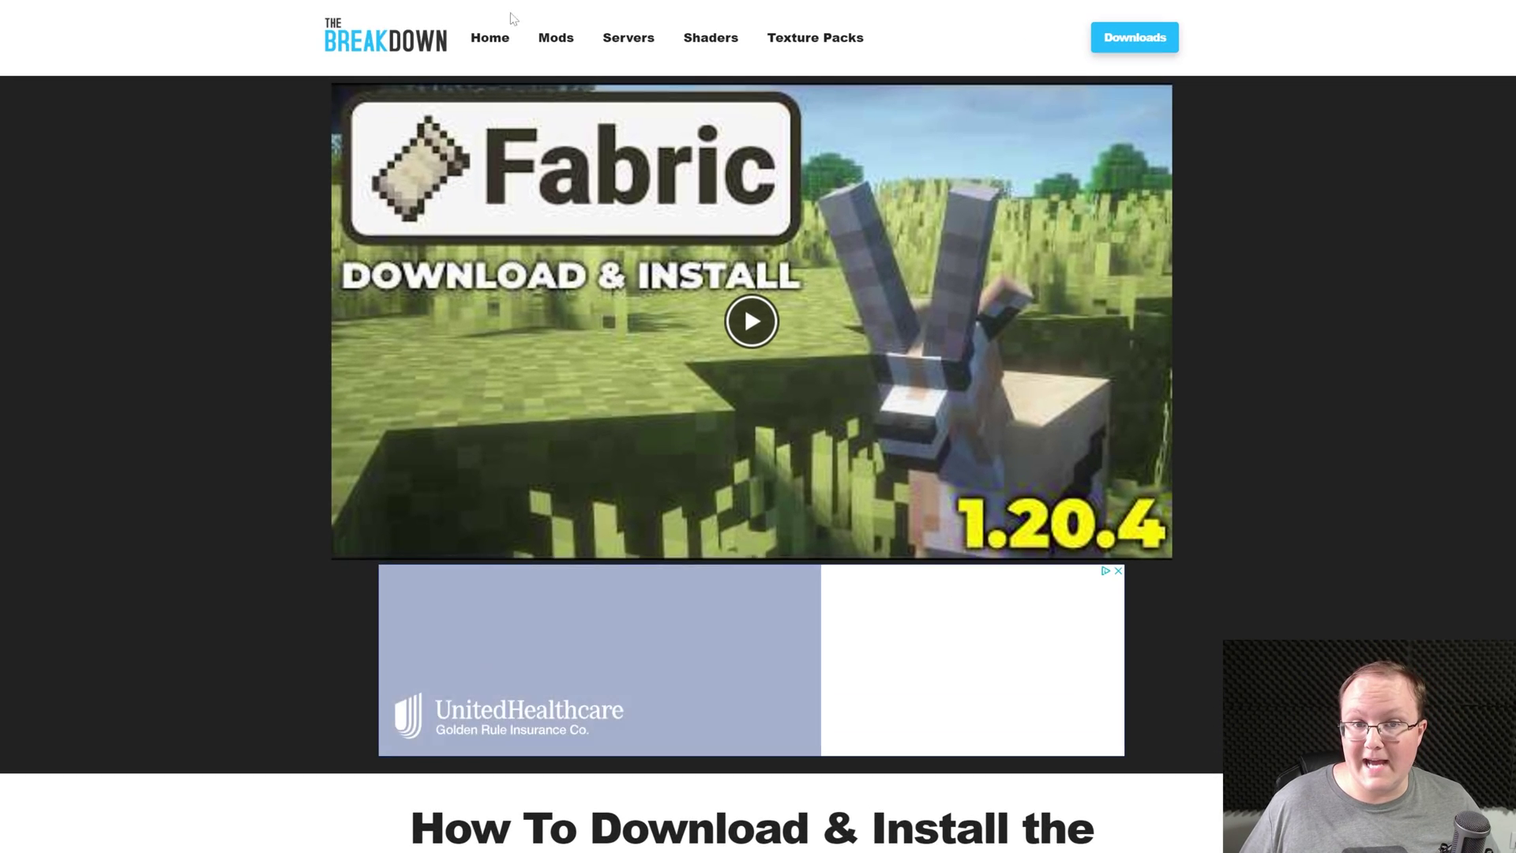
scroll(464, 316, "down", 6)
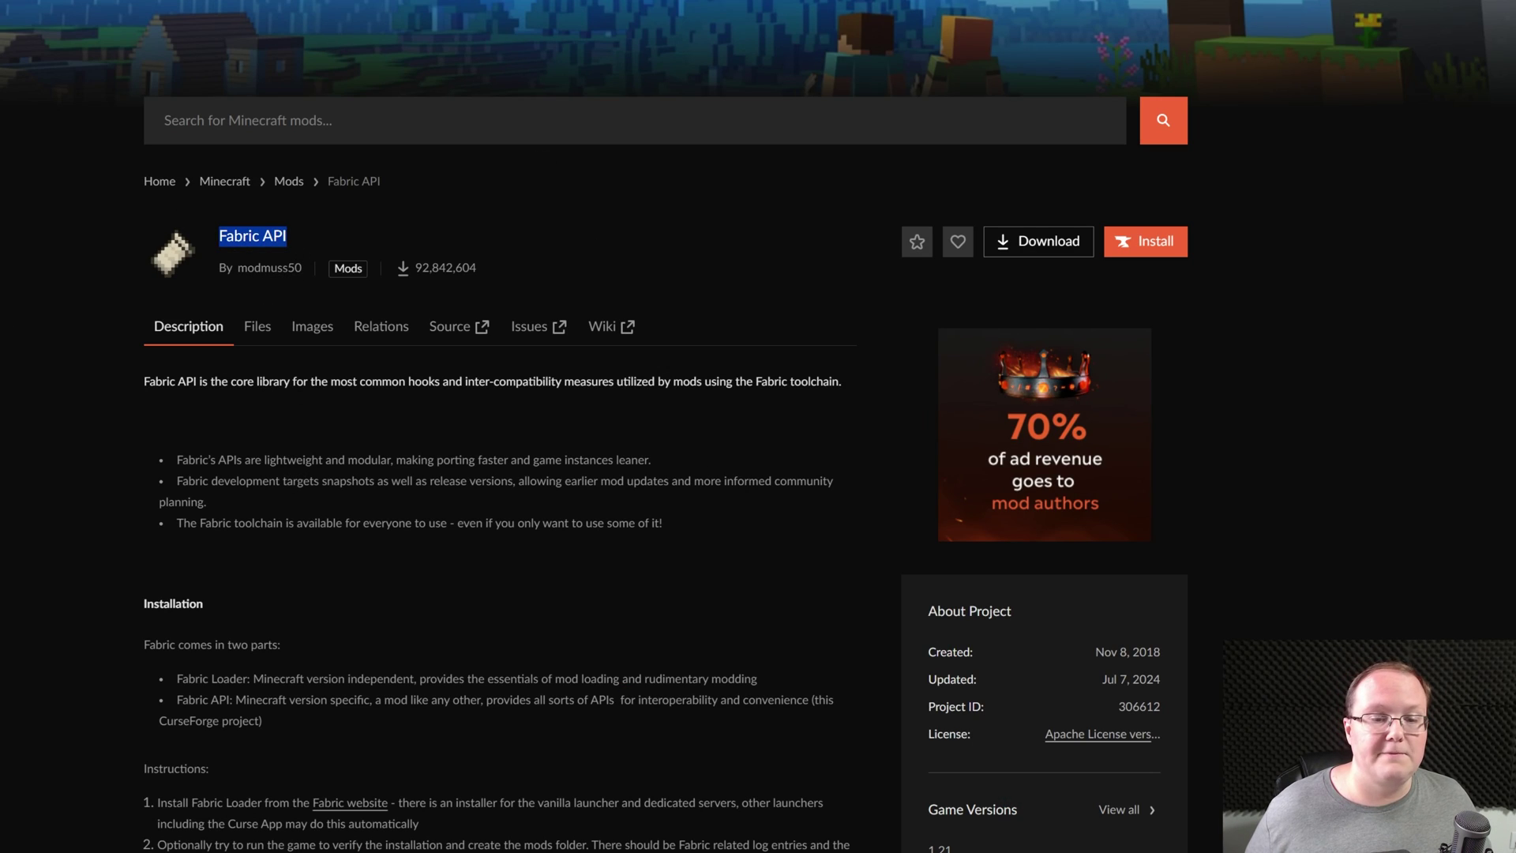
left_click(258, 327)
scroll(267, 320, "down", 4)
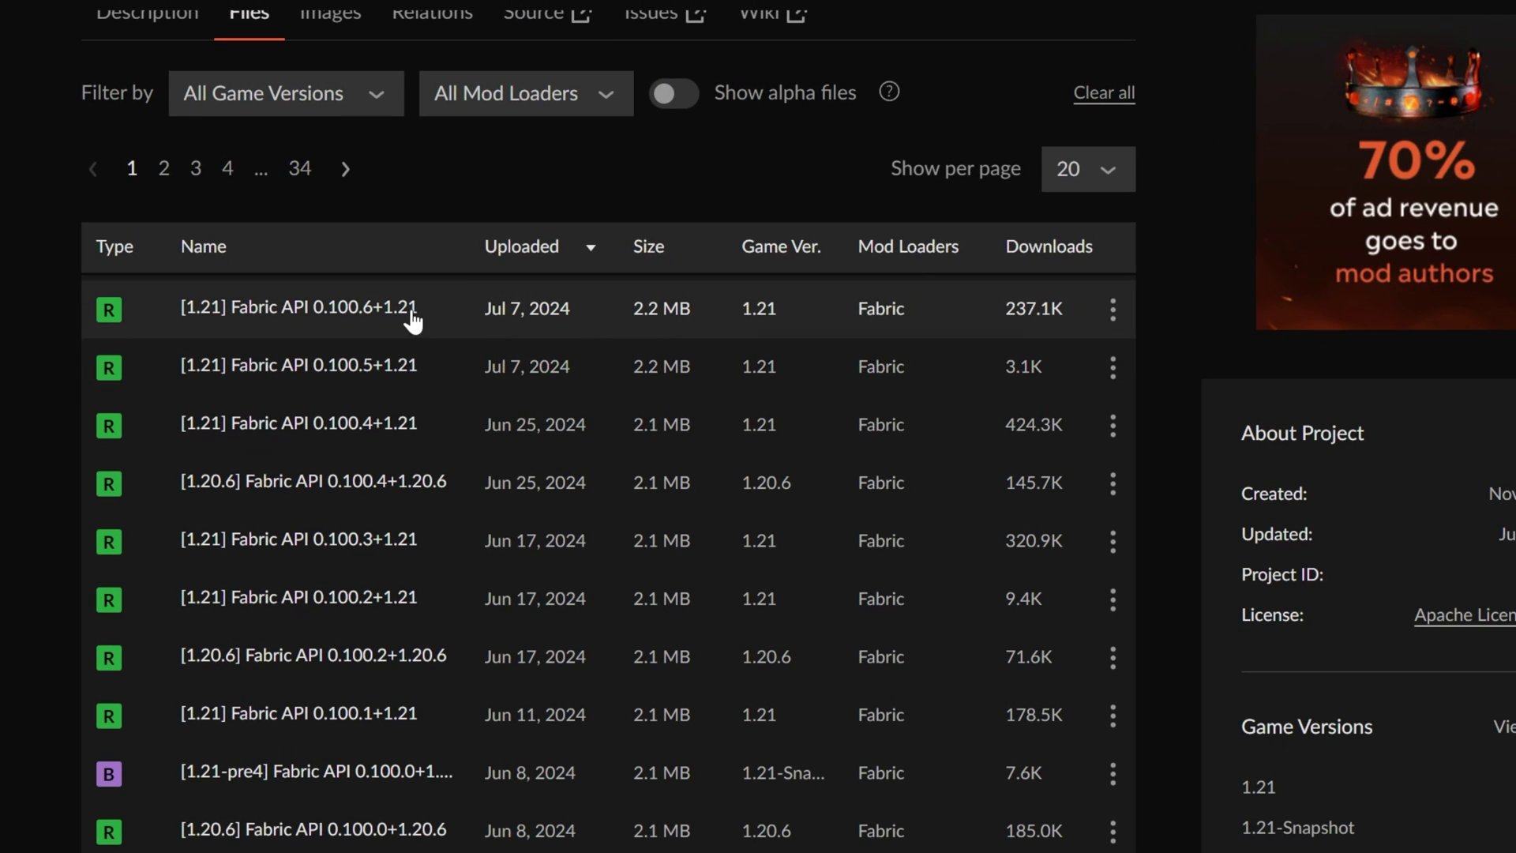
left_click(347, 107)
left_click(319, 187)
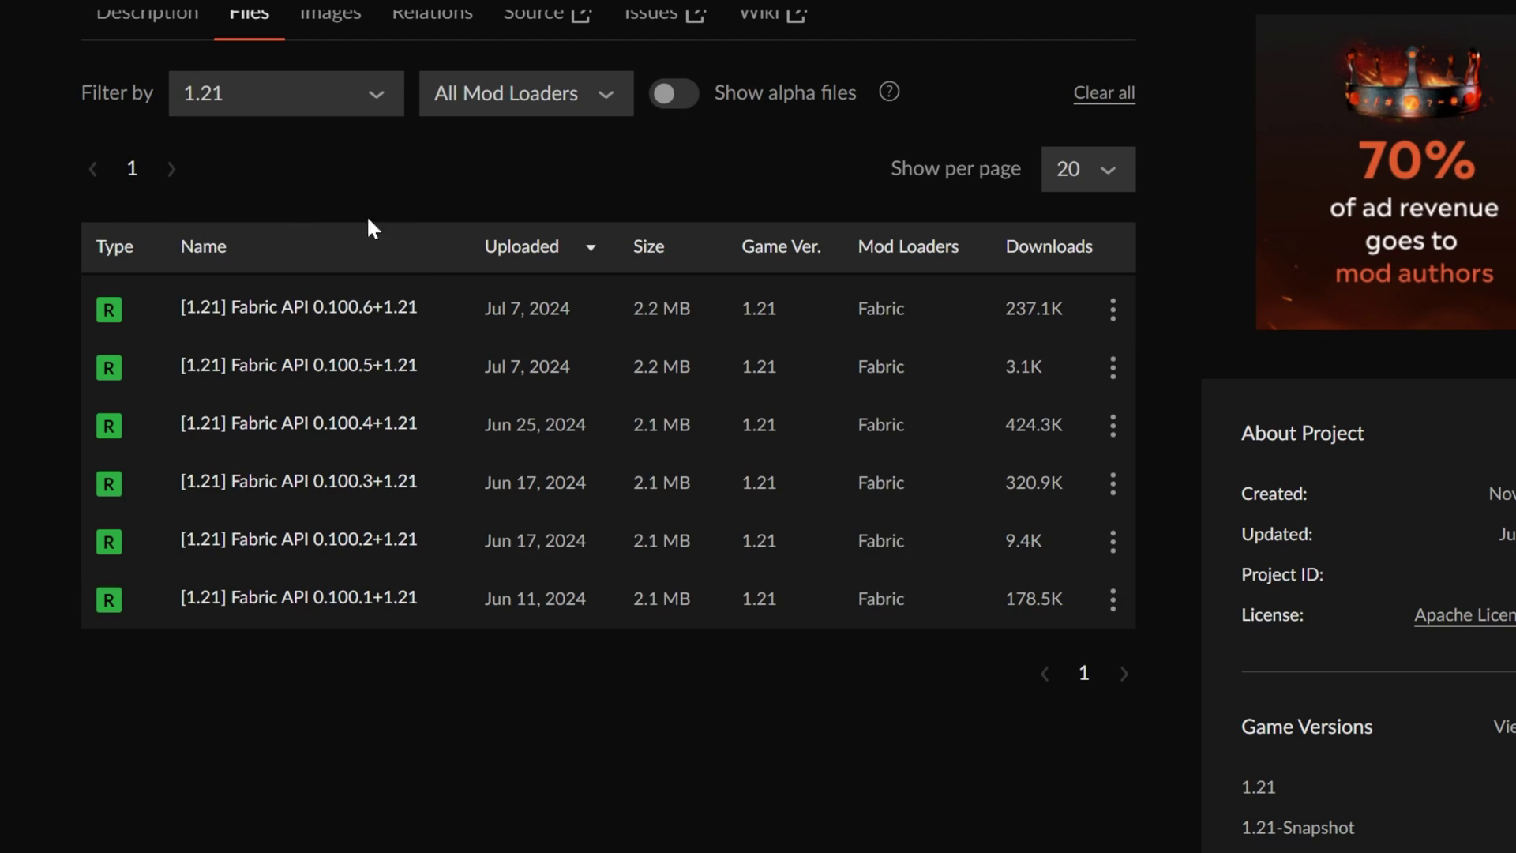
Download the Fabric API 0.100.6+1.21 file and save it in the Downloads folder.
left_click(1113, 309)
left_click(1165, 435)
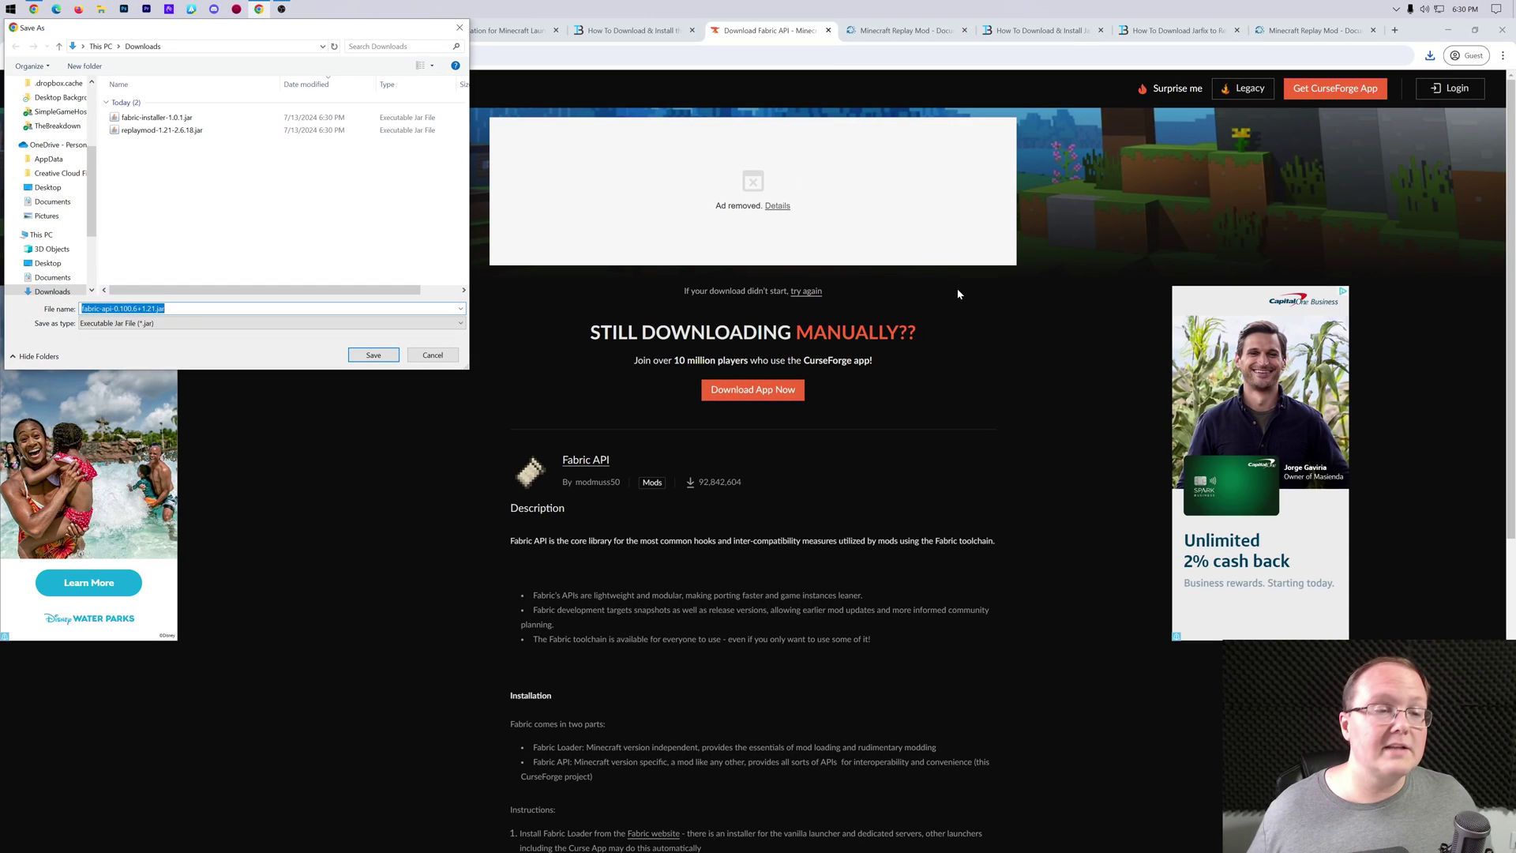
left_click(373, 355)
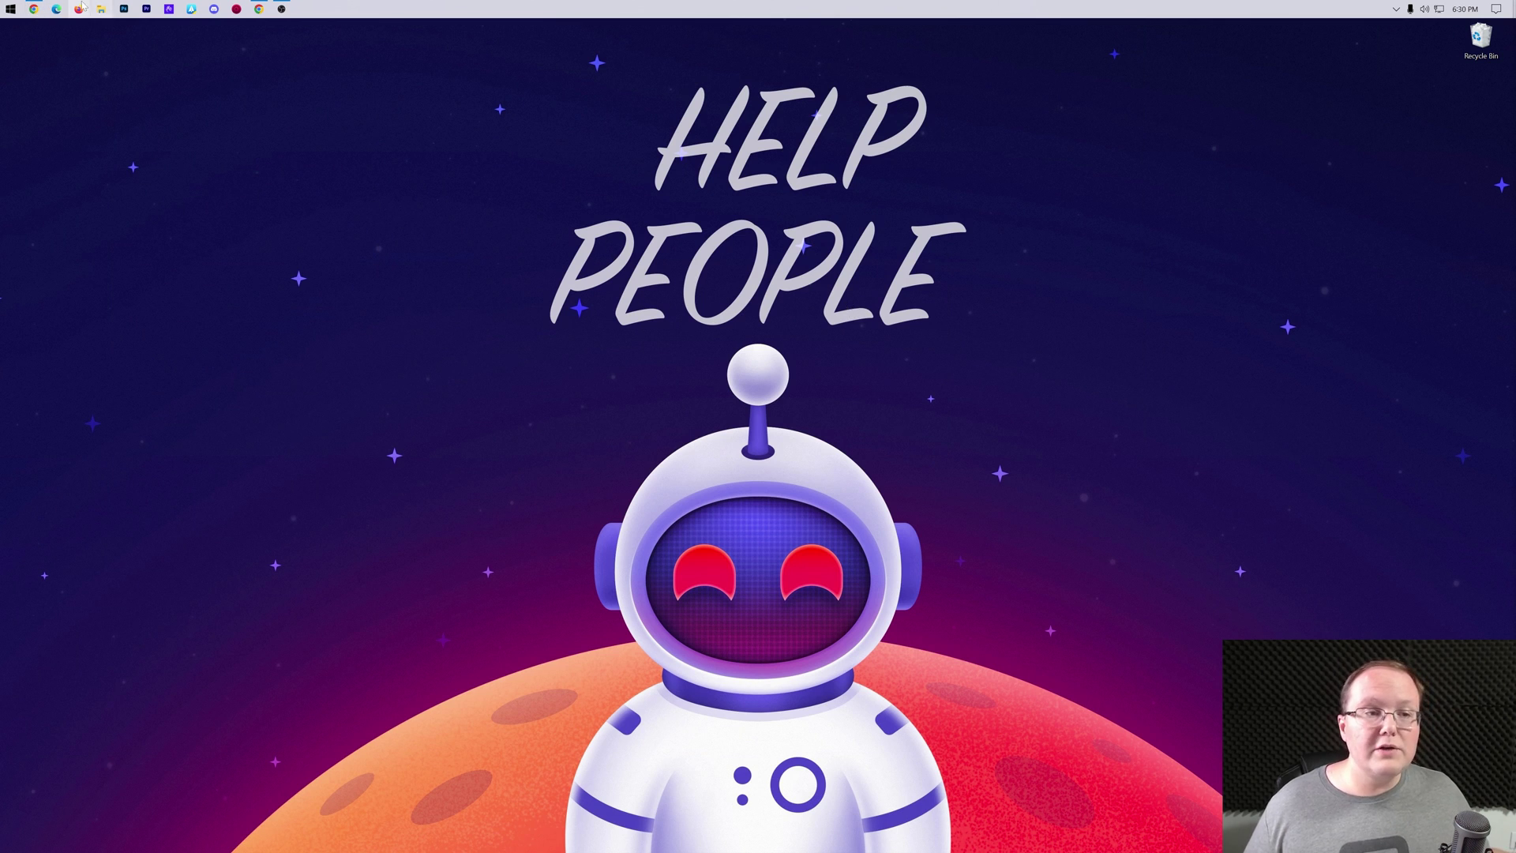
Move the three downloaded jar files from the Downloads folder in File Explorer to the desktop.
key("super+e")
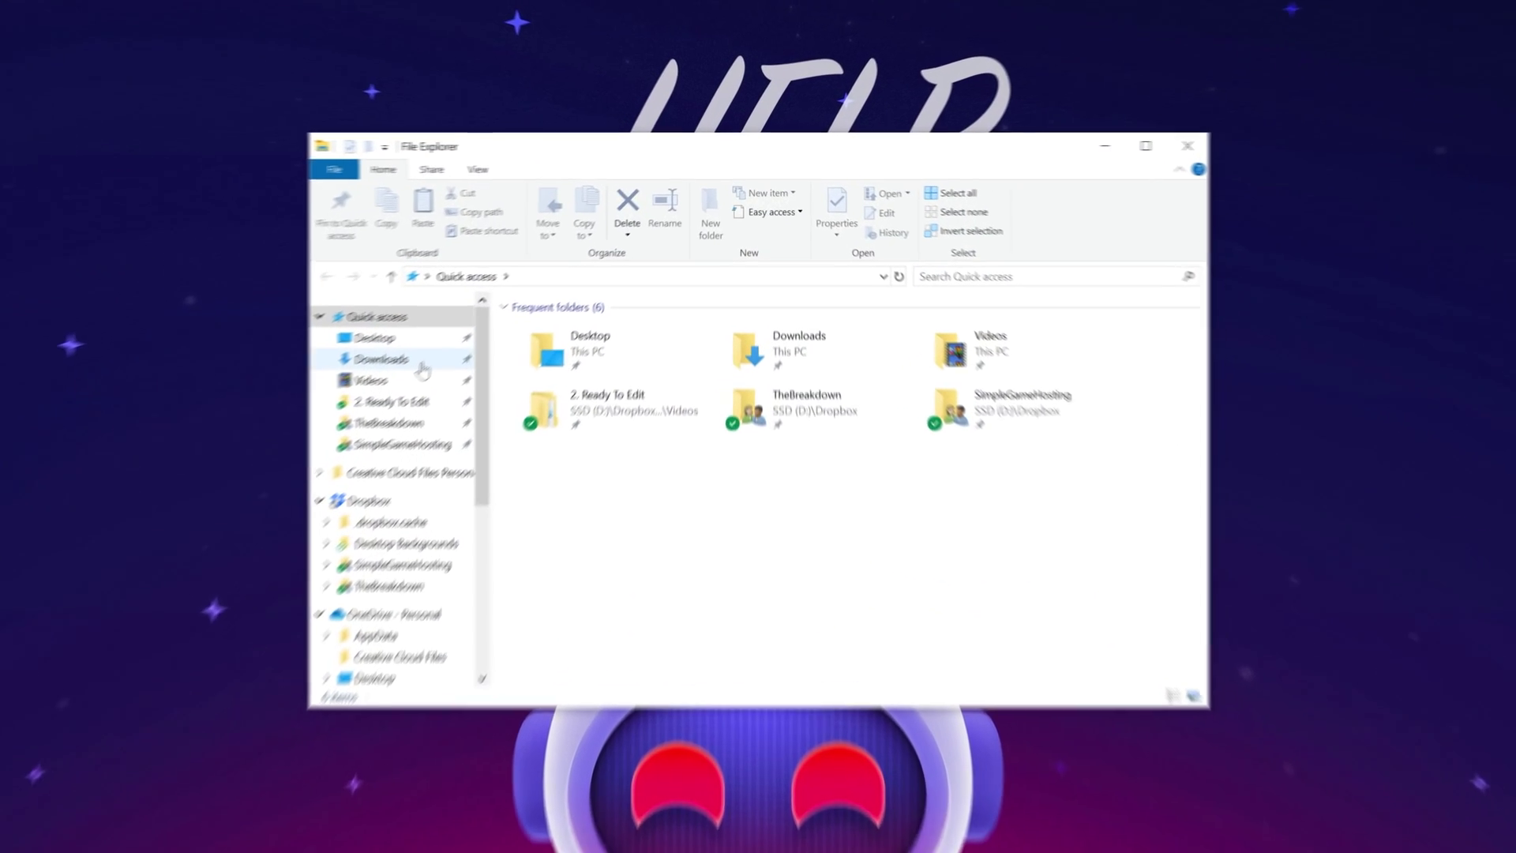
left_click(506, 287)
left_click_drag(780, 377, 714, 291)
left_click_drag(687, 384, 205, 110)
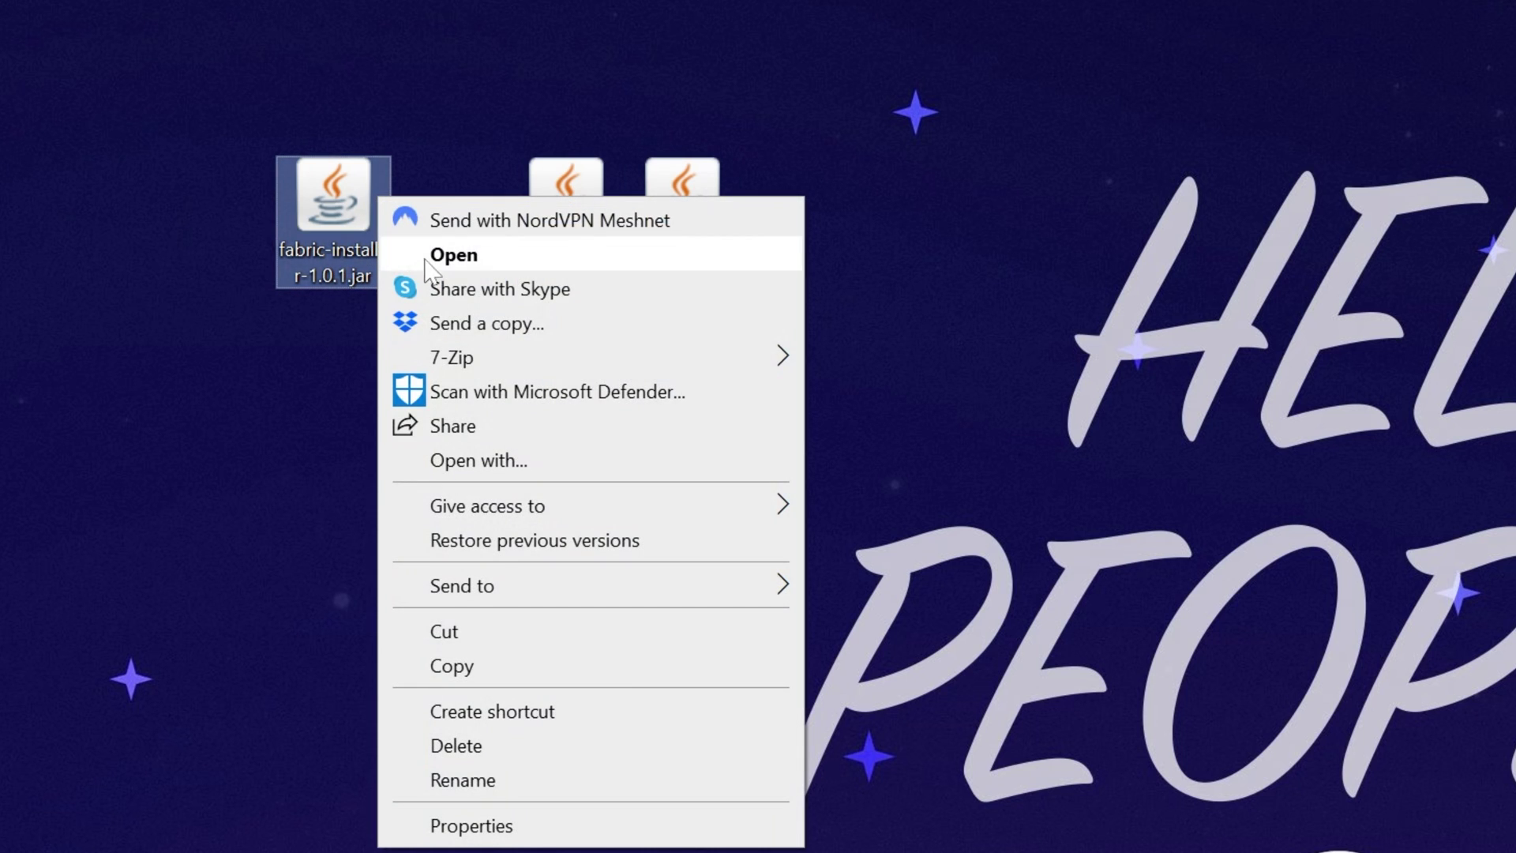
Open the Fabric installer jar on the desktop with Java(TM) Platform SE binary.
left_click(523, 454)
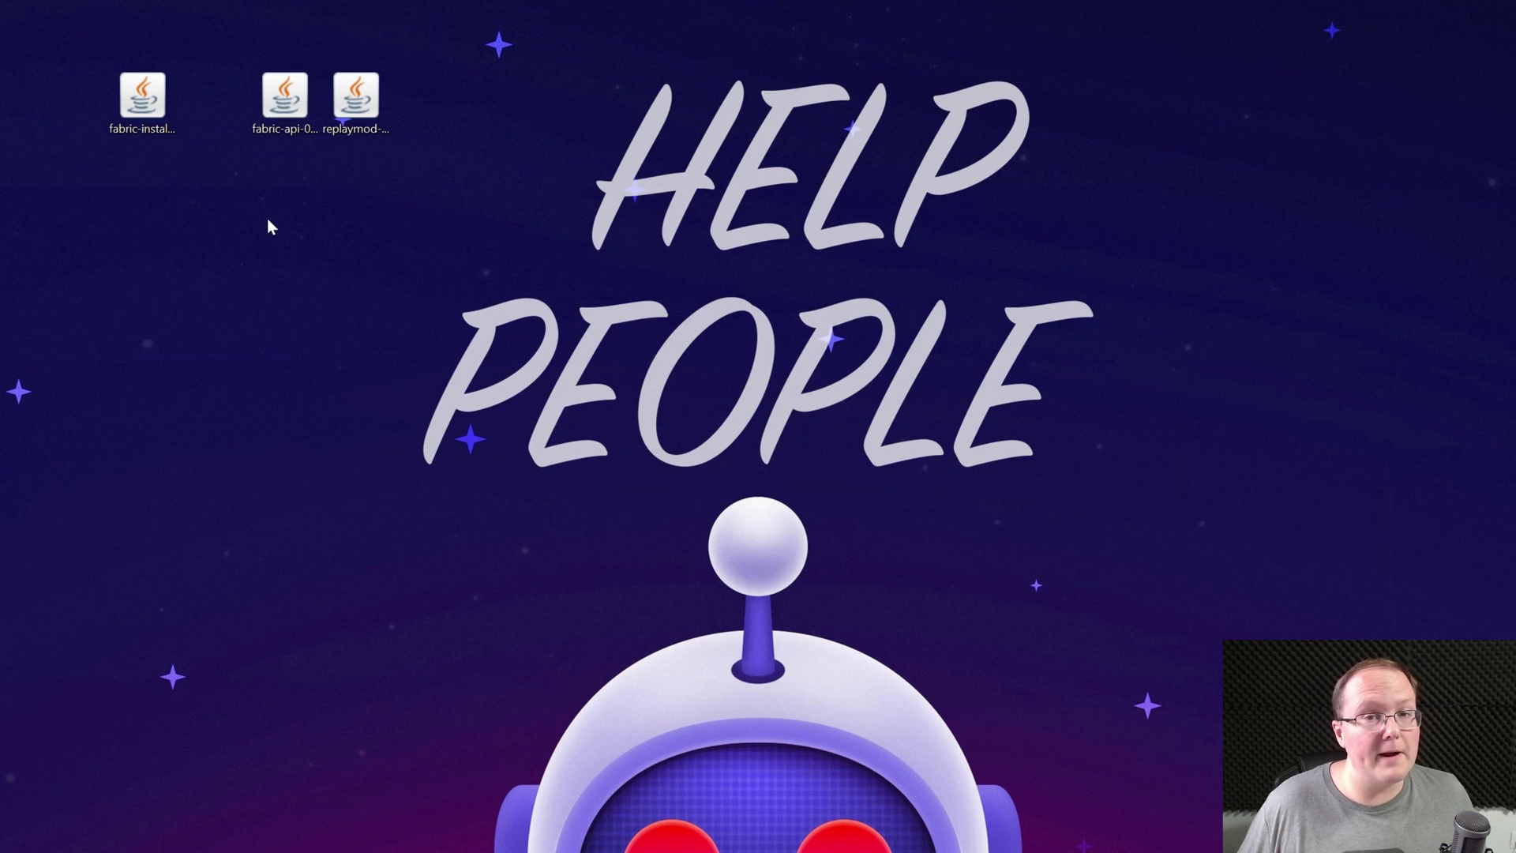
right_click(146, 93)
left_click(147, 96)
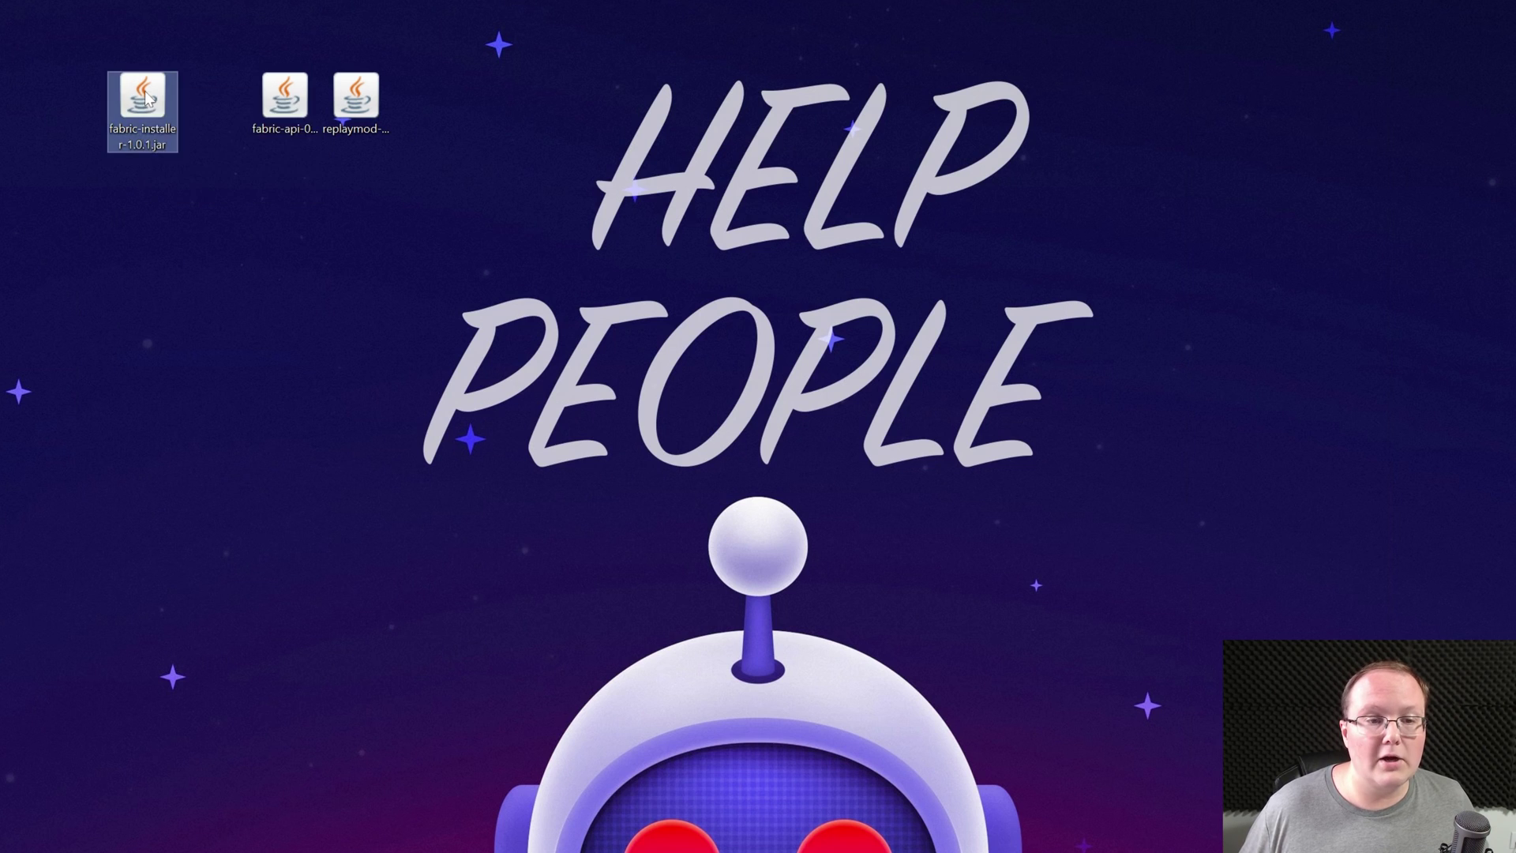
right_click(146, 97)
left_click(205, 255)
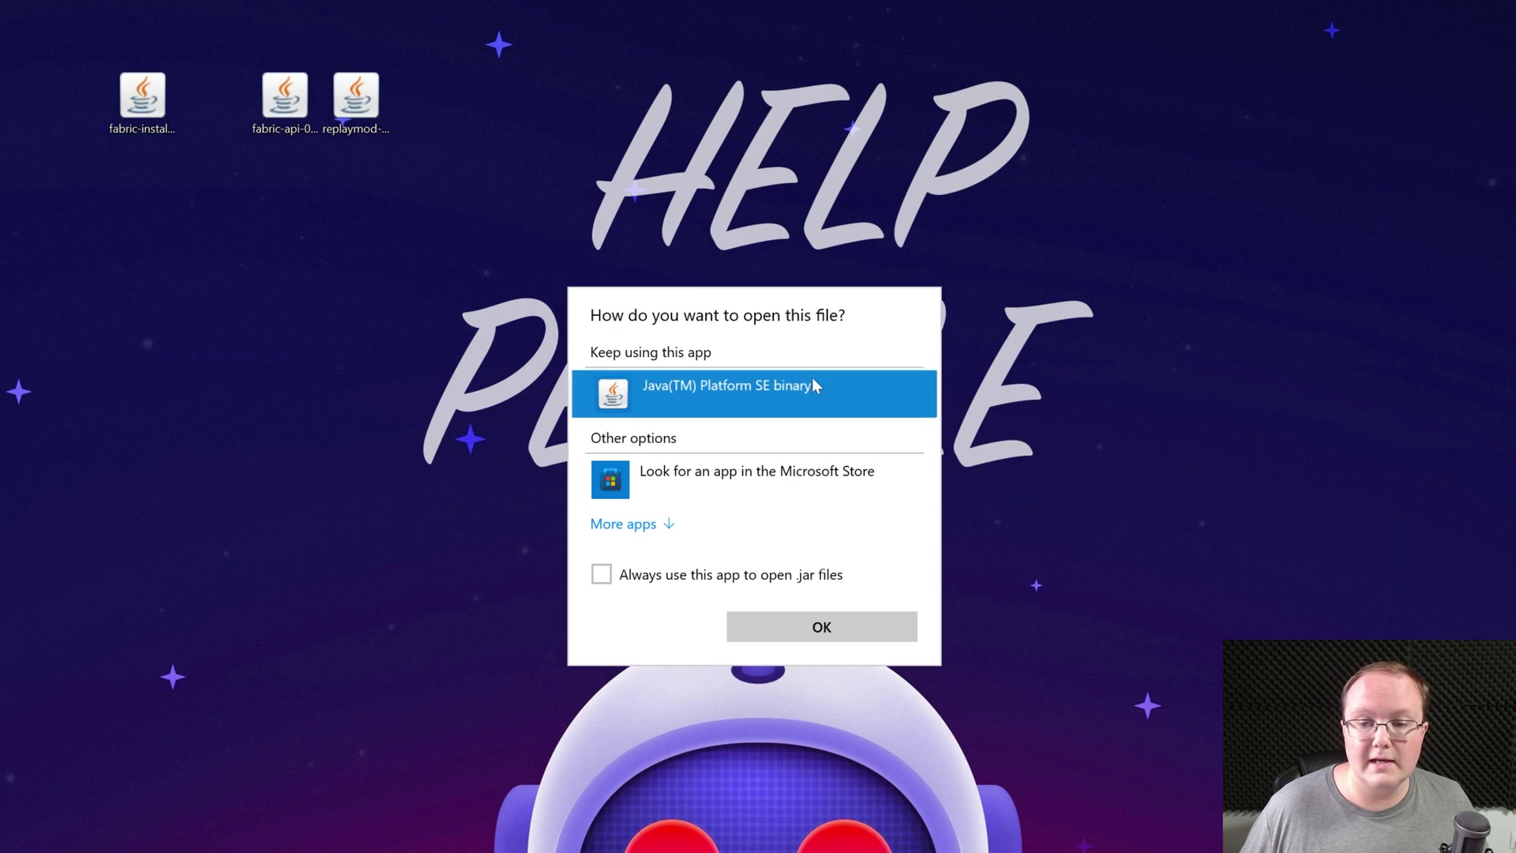
left_click(833, 637)
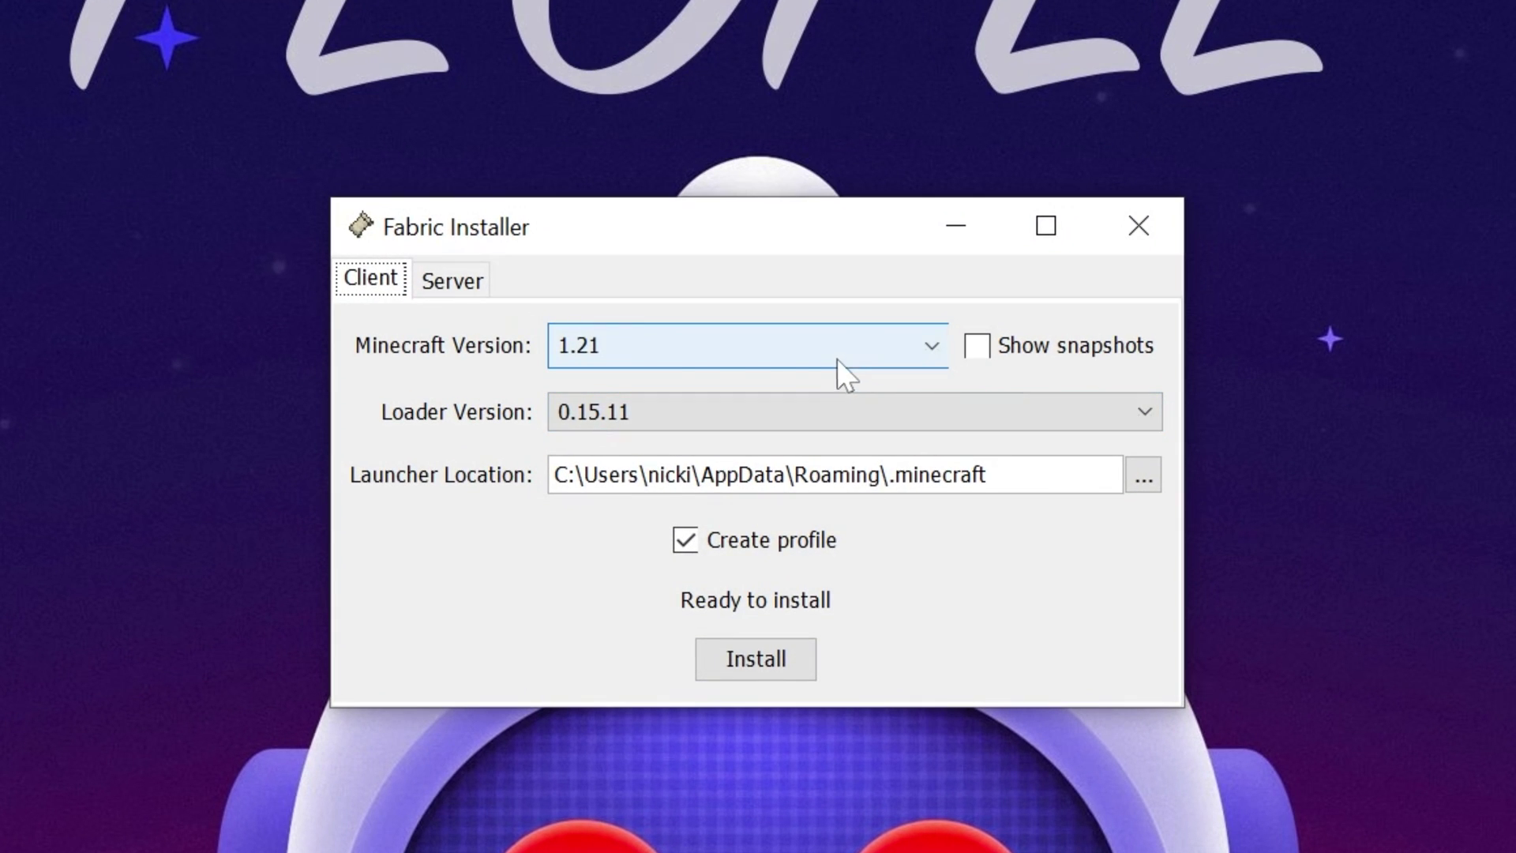
Install Fabric Loader 0.15.11 for Minecraft 1.21, close the installer and delete its jar from the desktop.
left_click(722, 339)
left_click(695, 382)
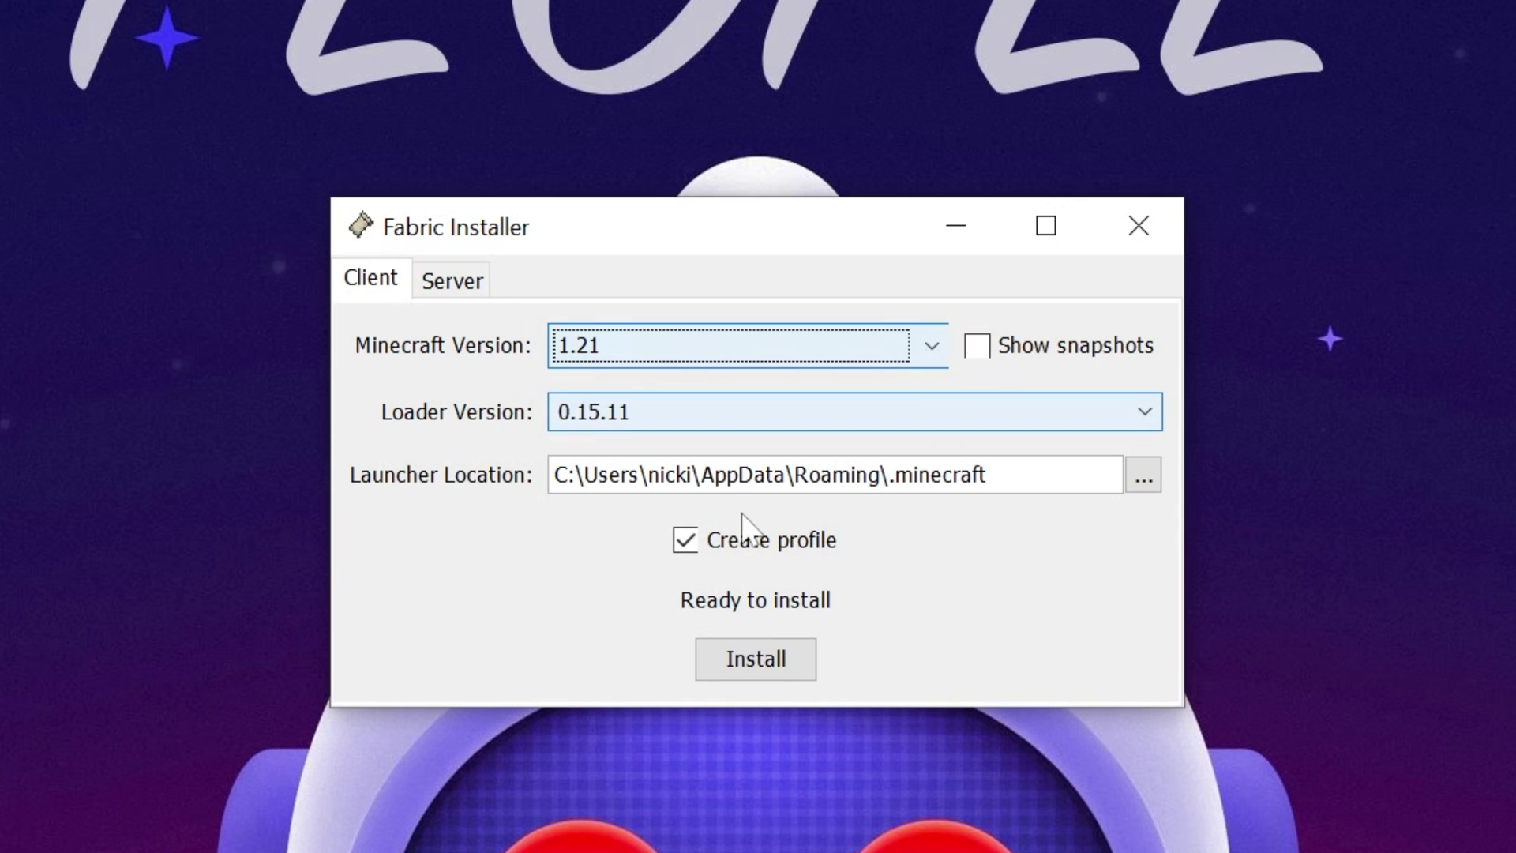
left_click(772, 676)
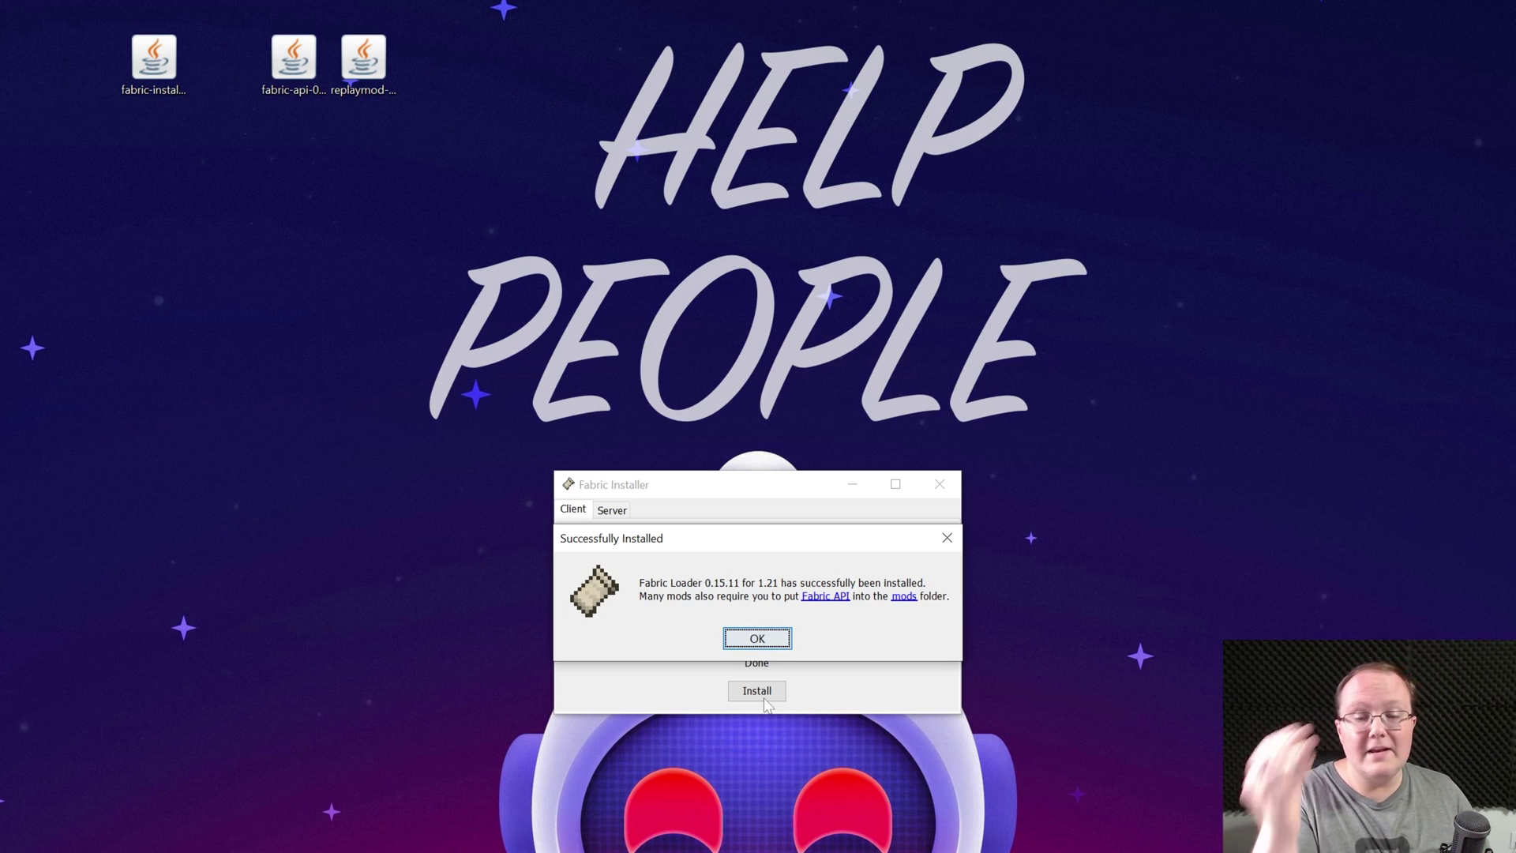
left_click(756, 639)
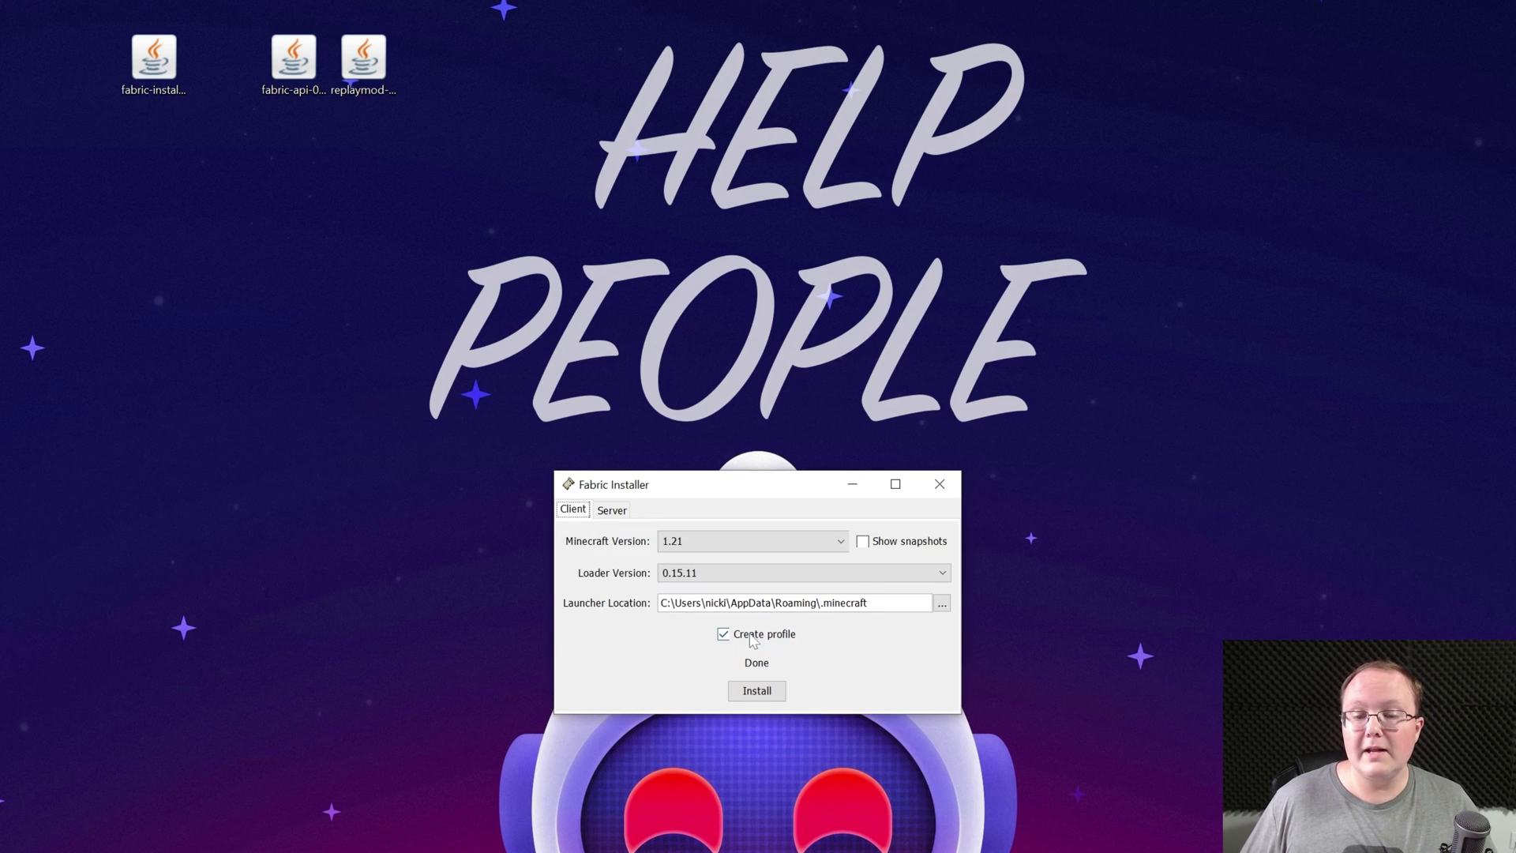
left_click(940, 484)
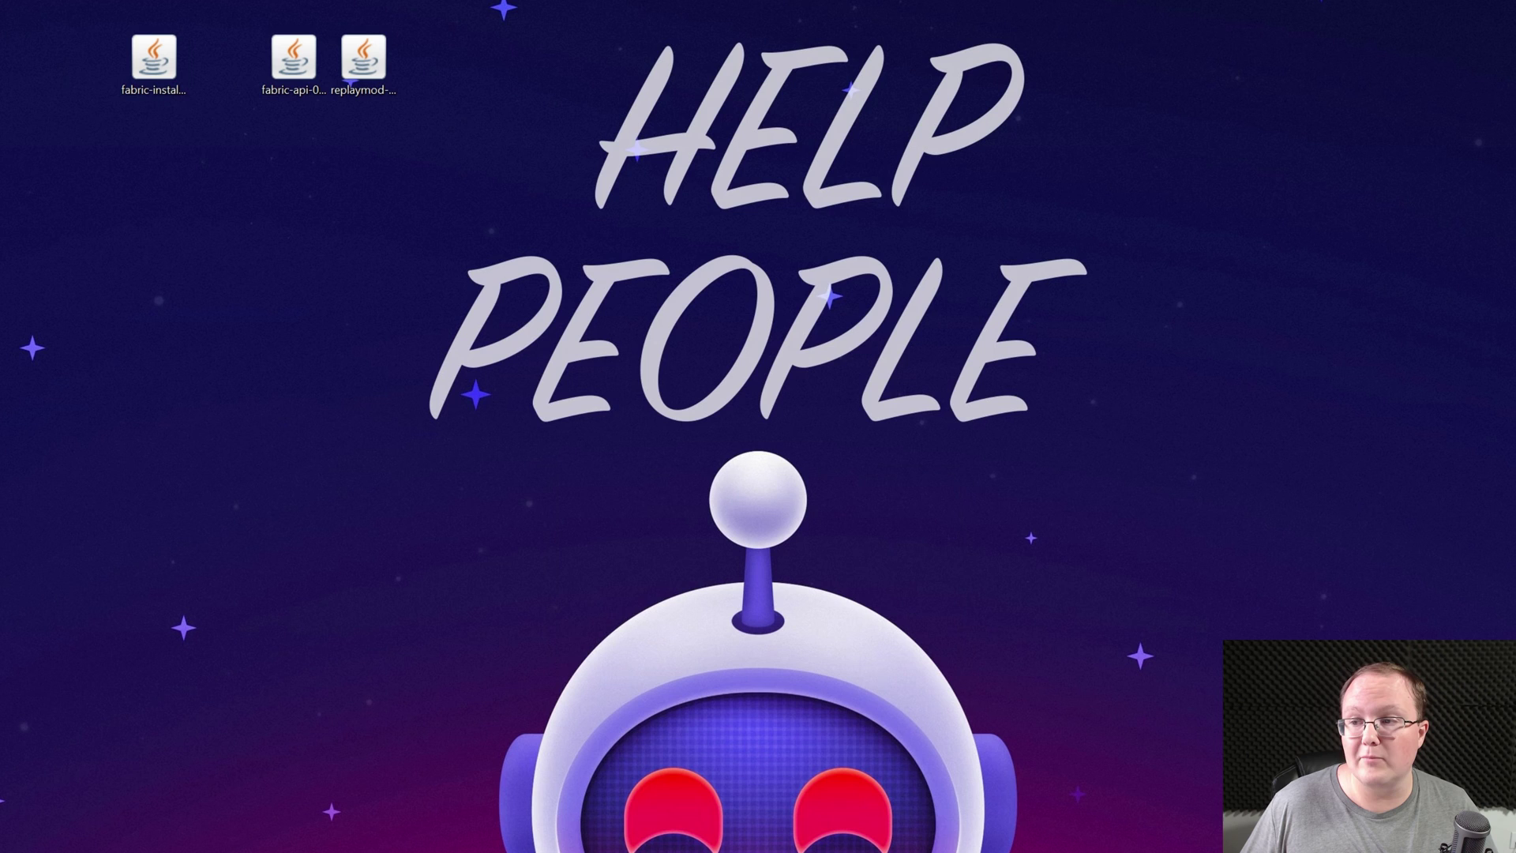
key("Delete")
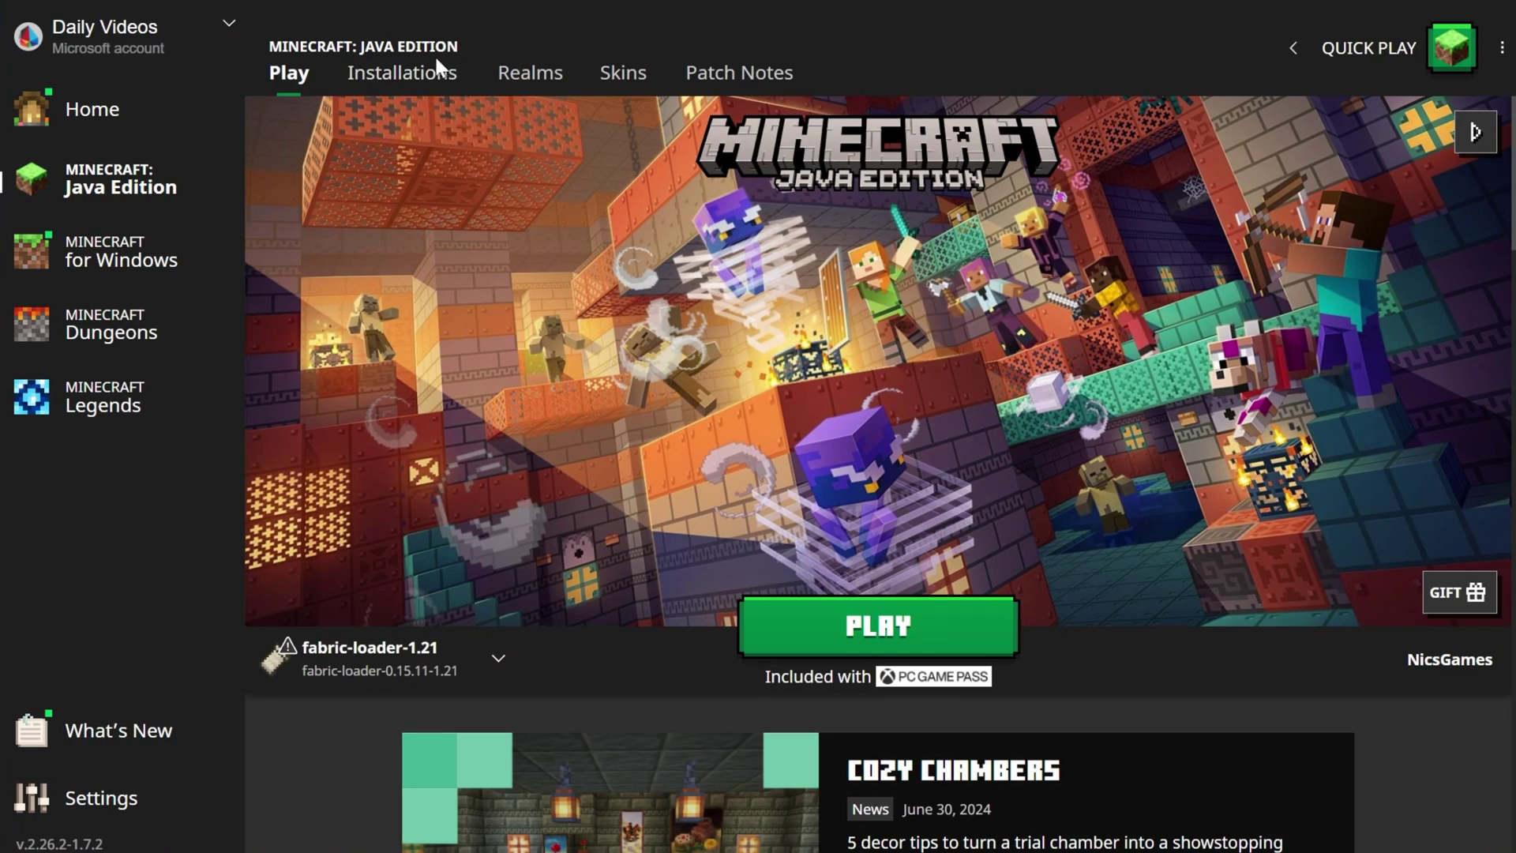
Open the Java Edition installations list and make sure modded versions are shown.
left_click(375, 83)
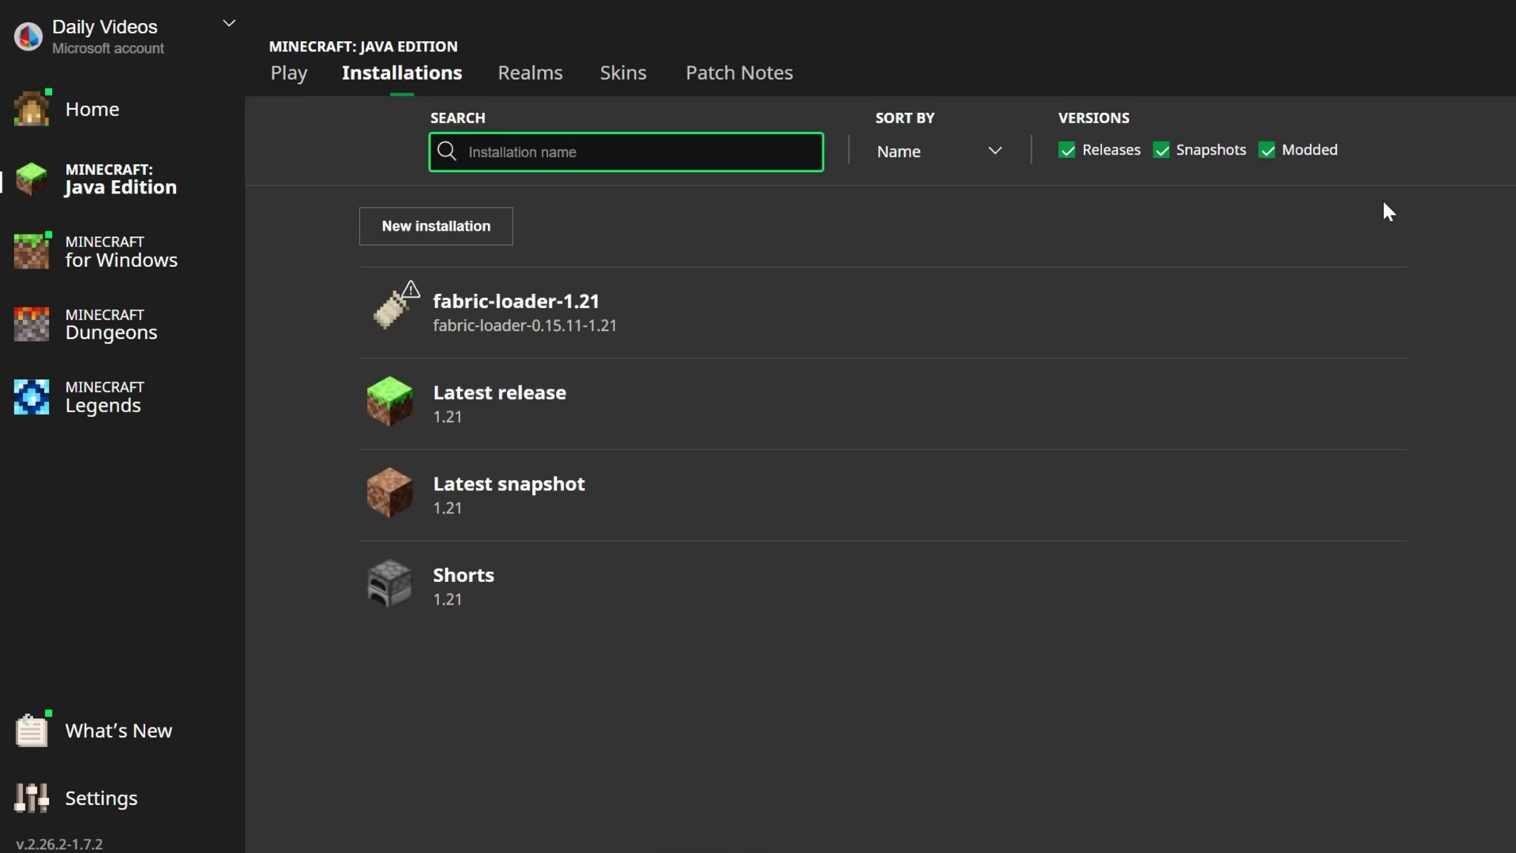
left_click(1338, 152)
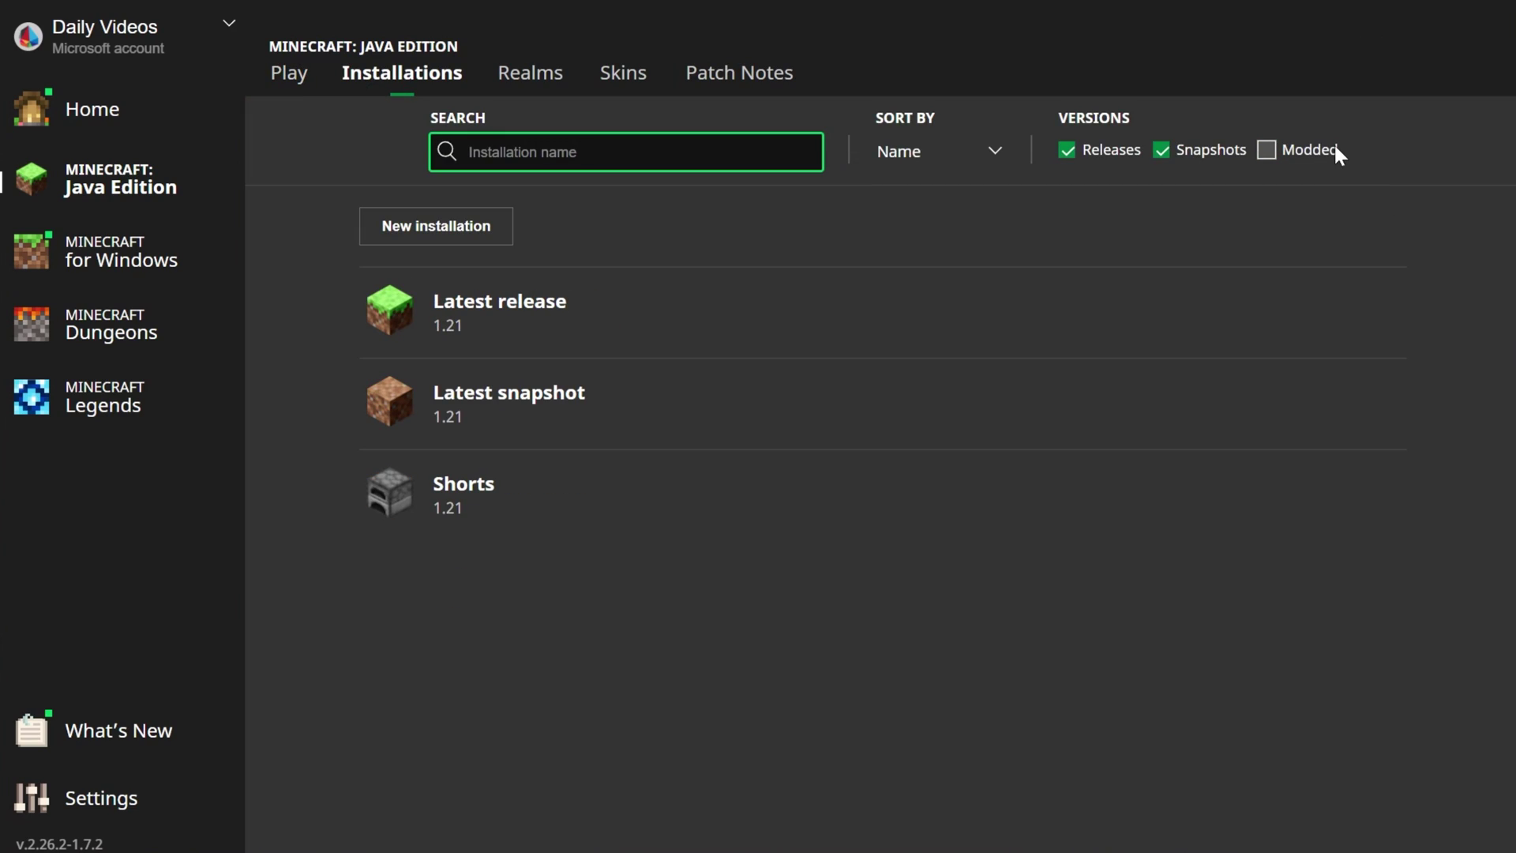
left_click(1338, 151)
mouse_move(680, 315)
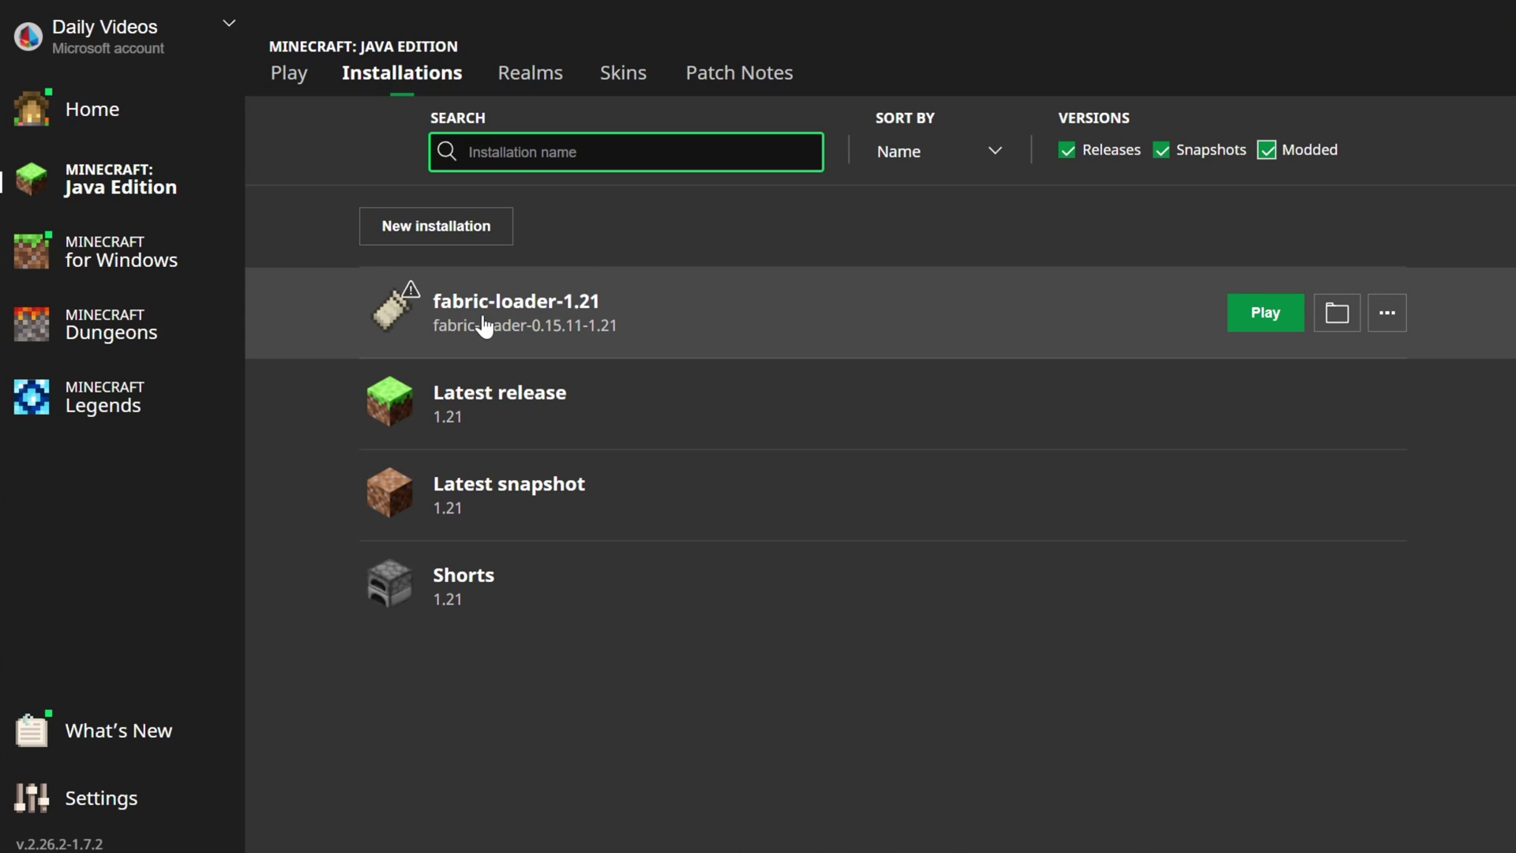
Start a new installation named SimpleGameHosting.com using version release fabric-loader-0.15.11-1.21.
left_click(460, 237)
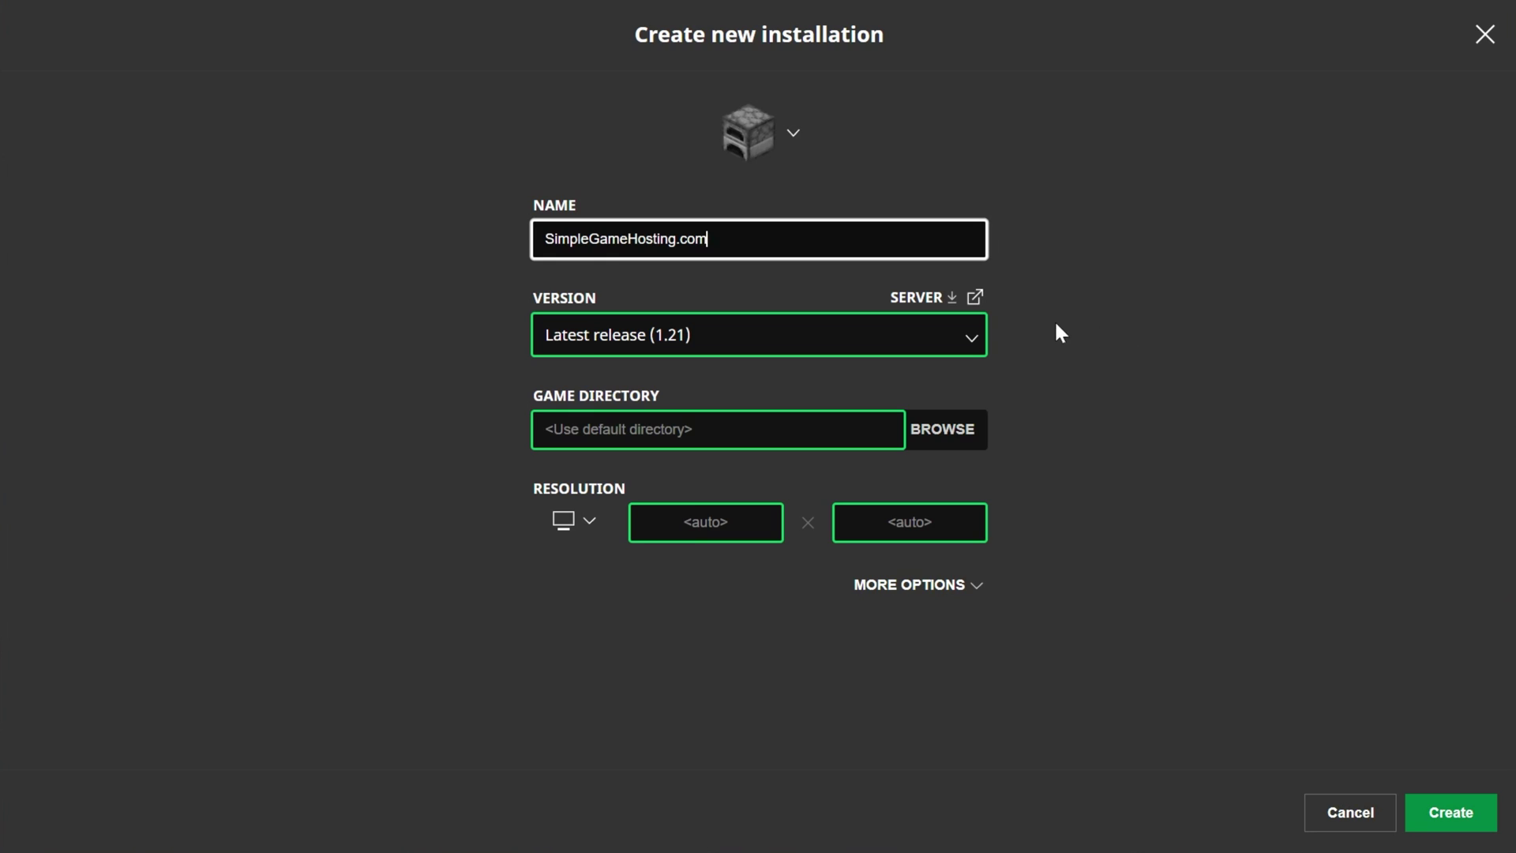
left_click(778, 336)
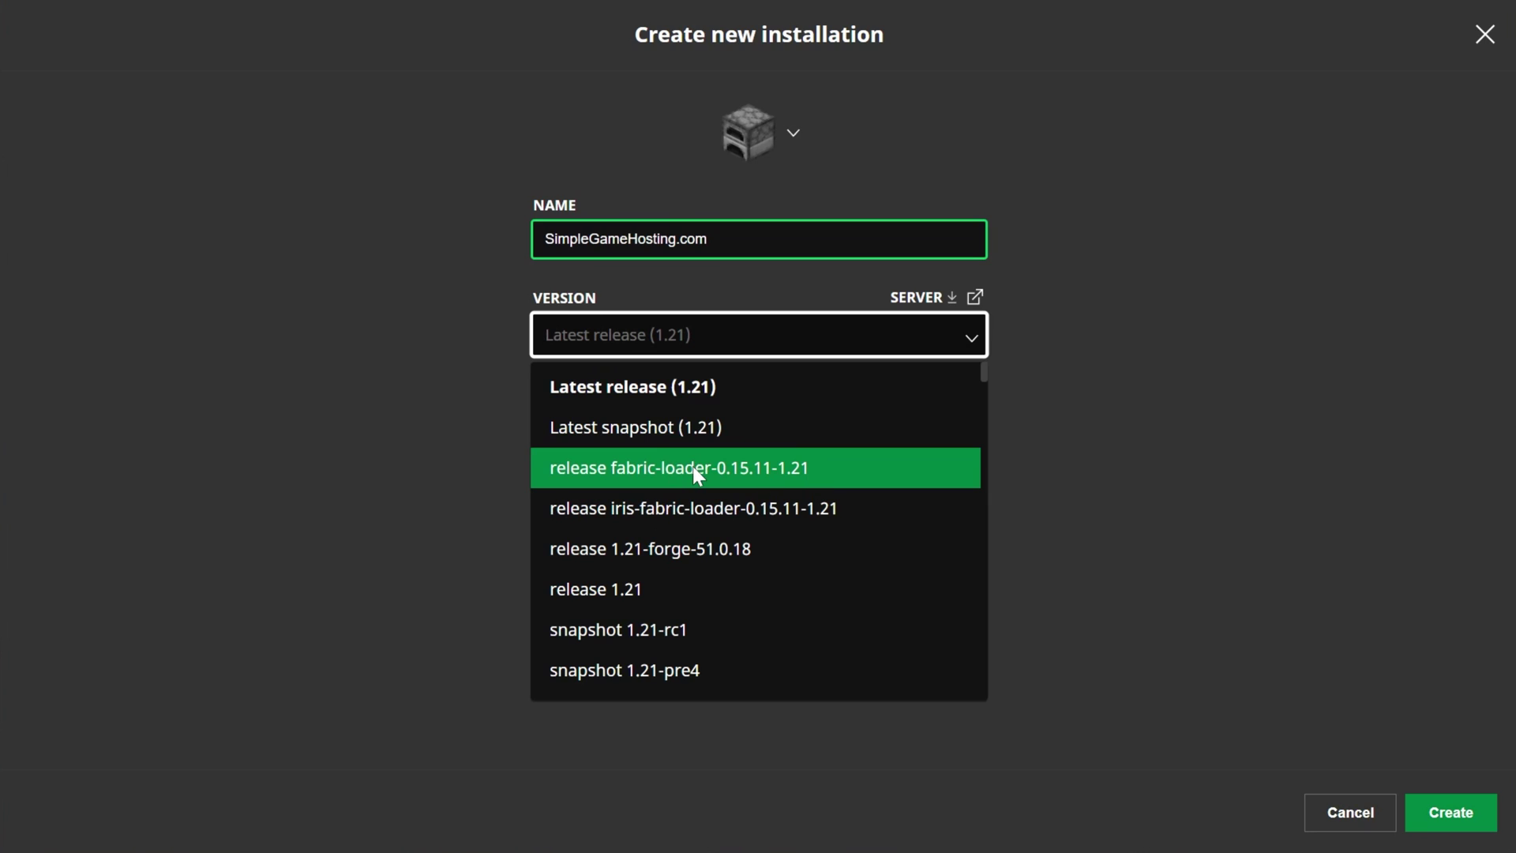
type("fabr")
key("BackSpace")
key("BackSpace")
key("BackSpace")
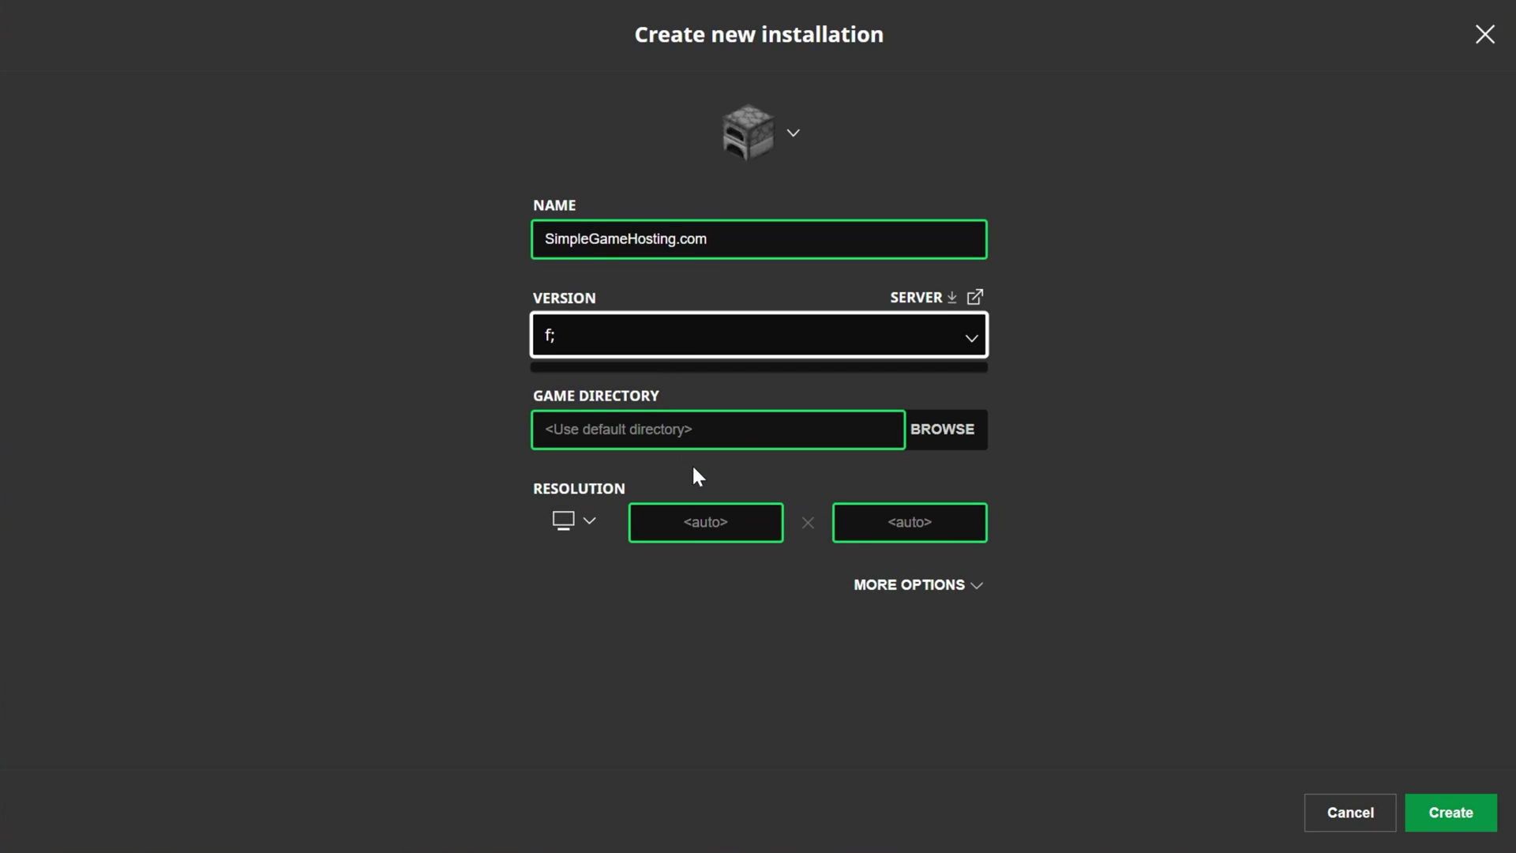
type("abri")
left_click(692, 403)
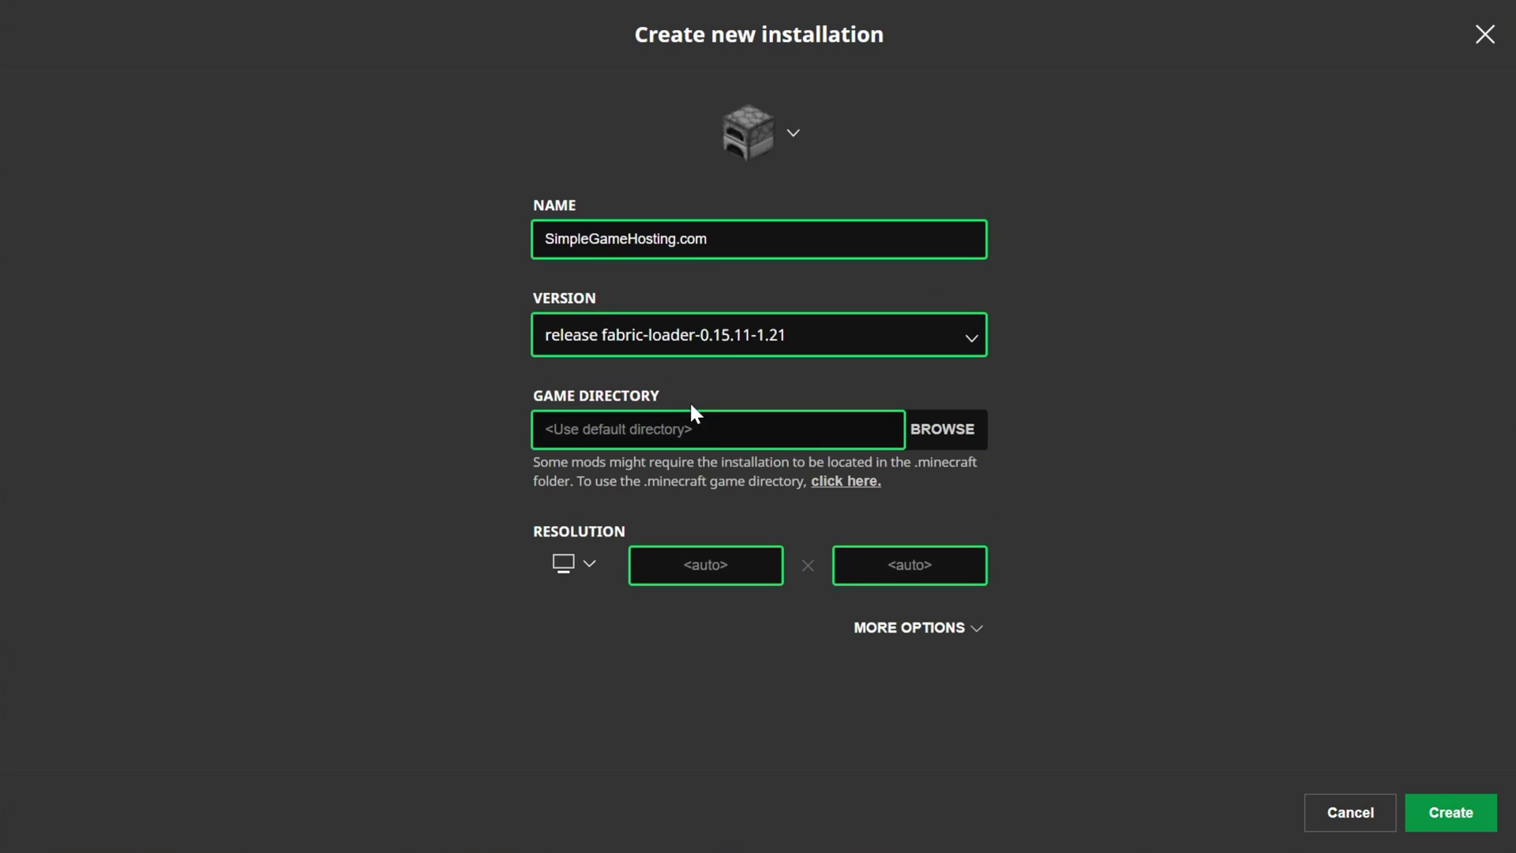
Set the new installation's resolution to 2560x1440 and create it.
left_click(584, 553)
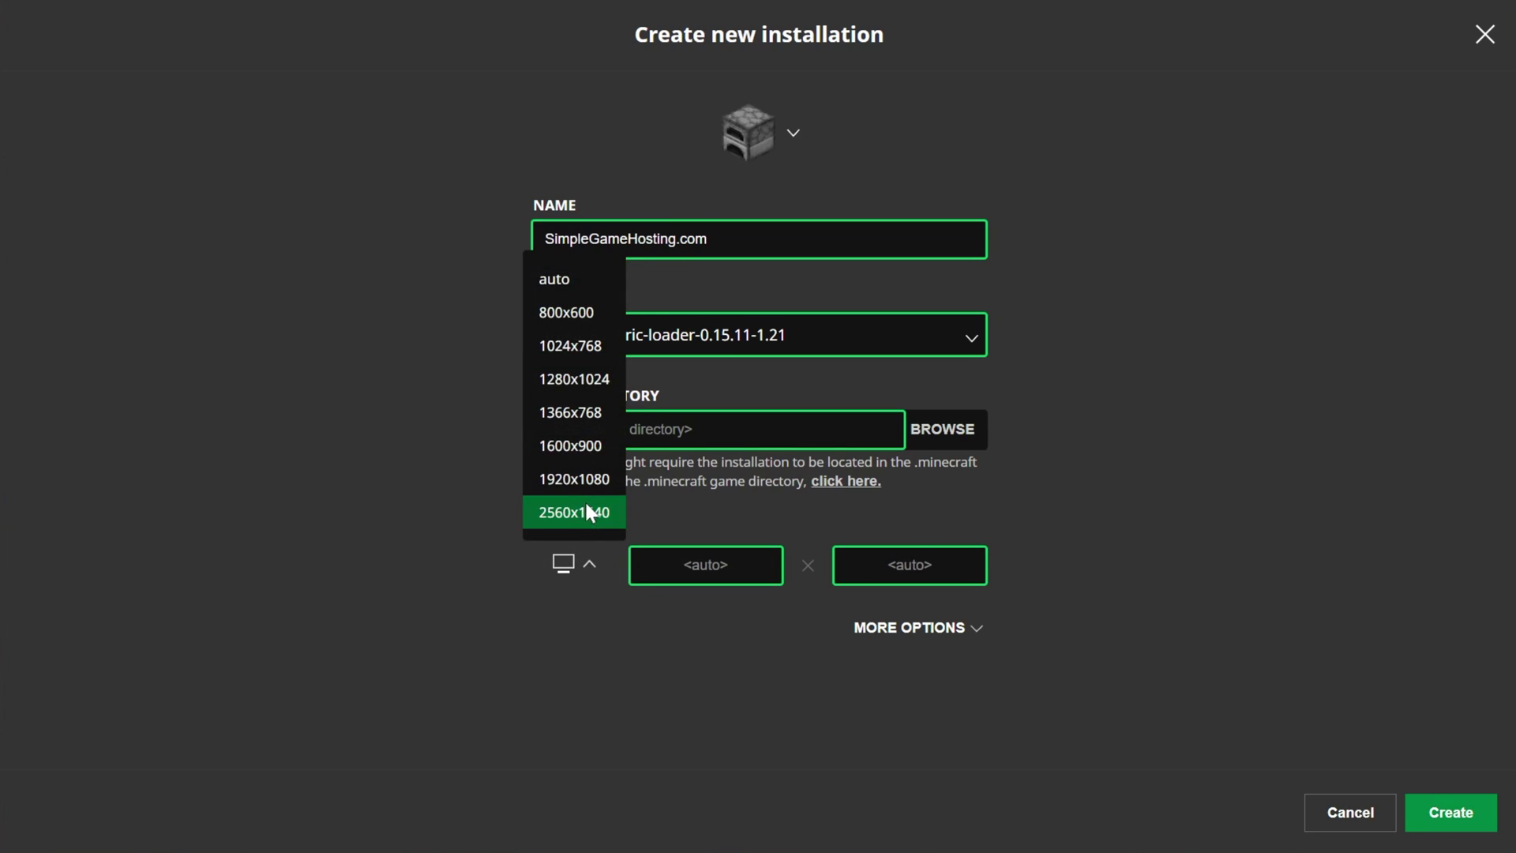
left_click(585, 505)
left_click(1490, 814)
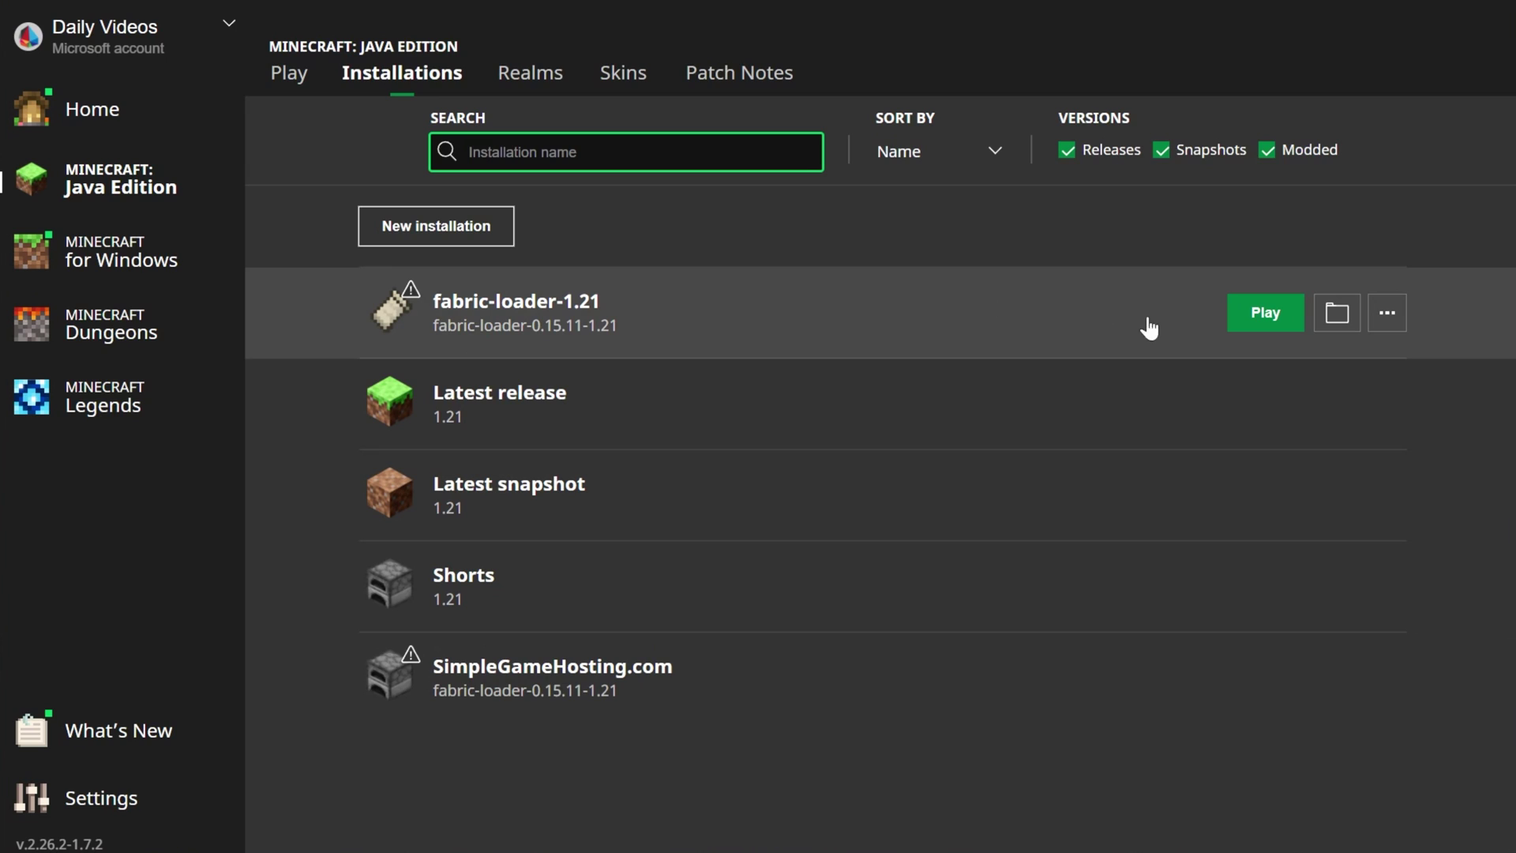
Open the game folder of the fabric-loader-1.21 installation and delete its existing mods folder.
left_click(1338, 314)
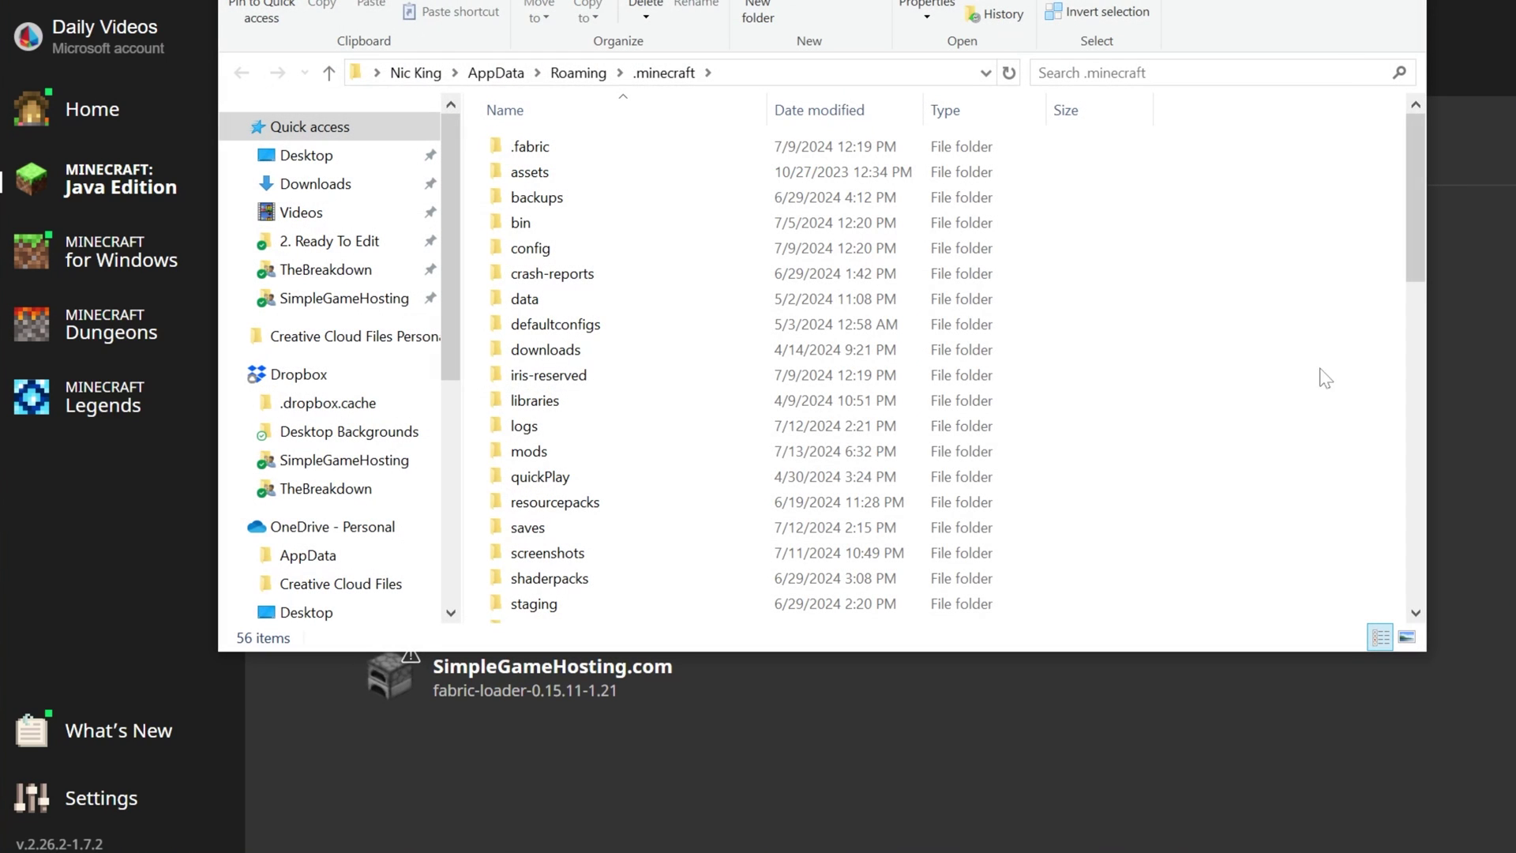
left_click(604, 452)
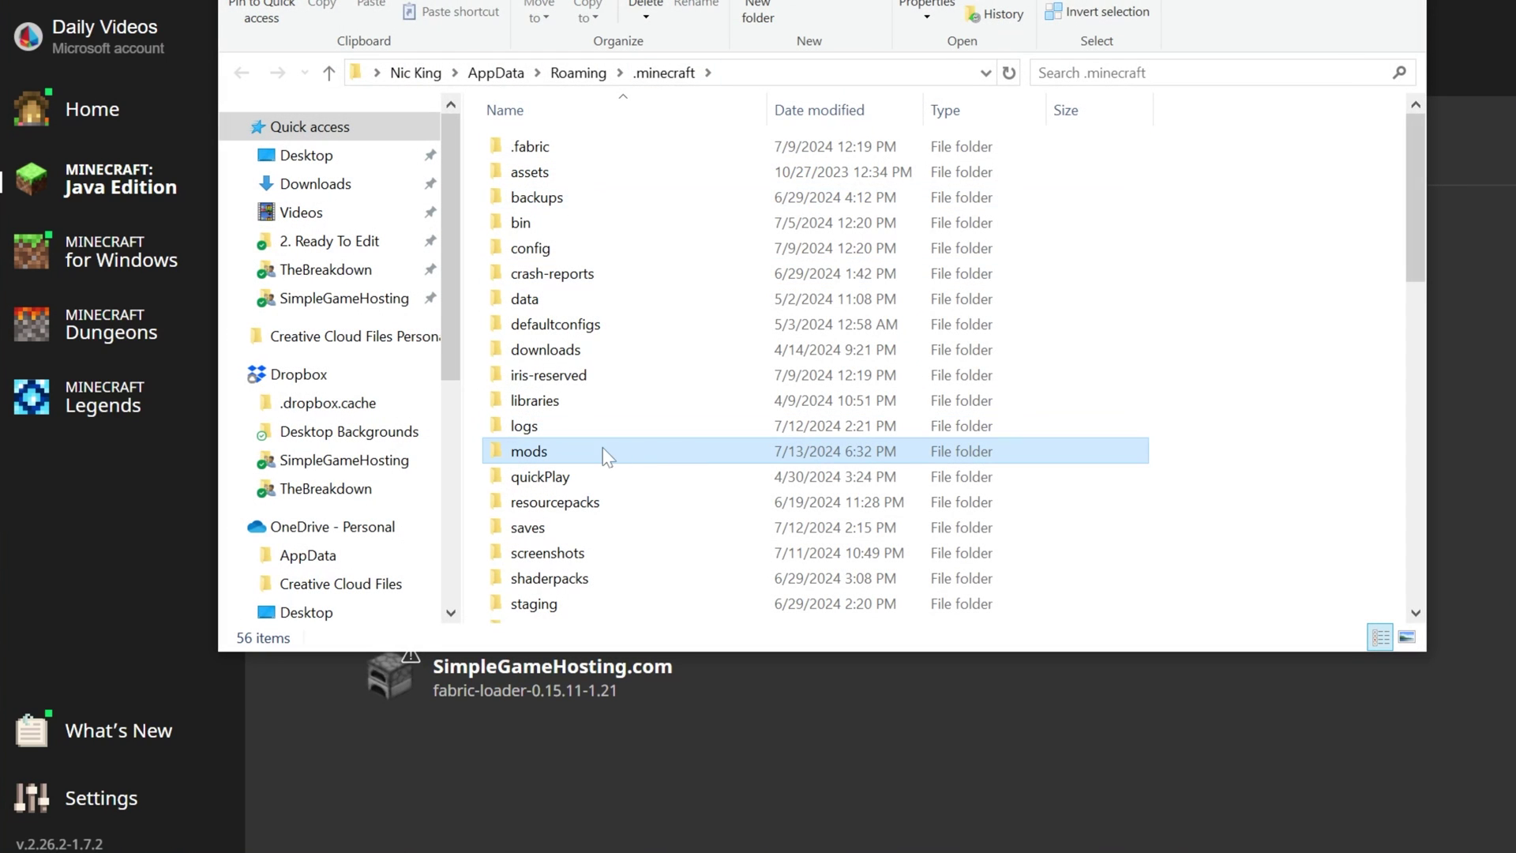
key("Delete")
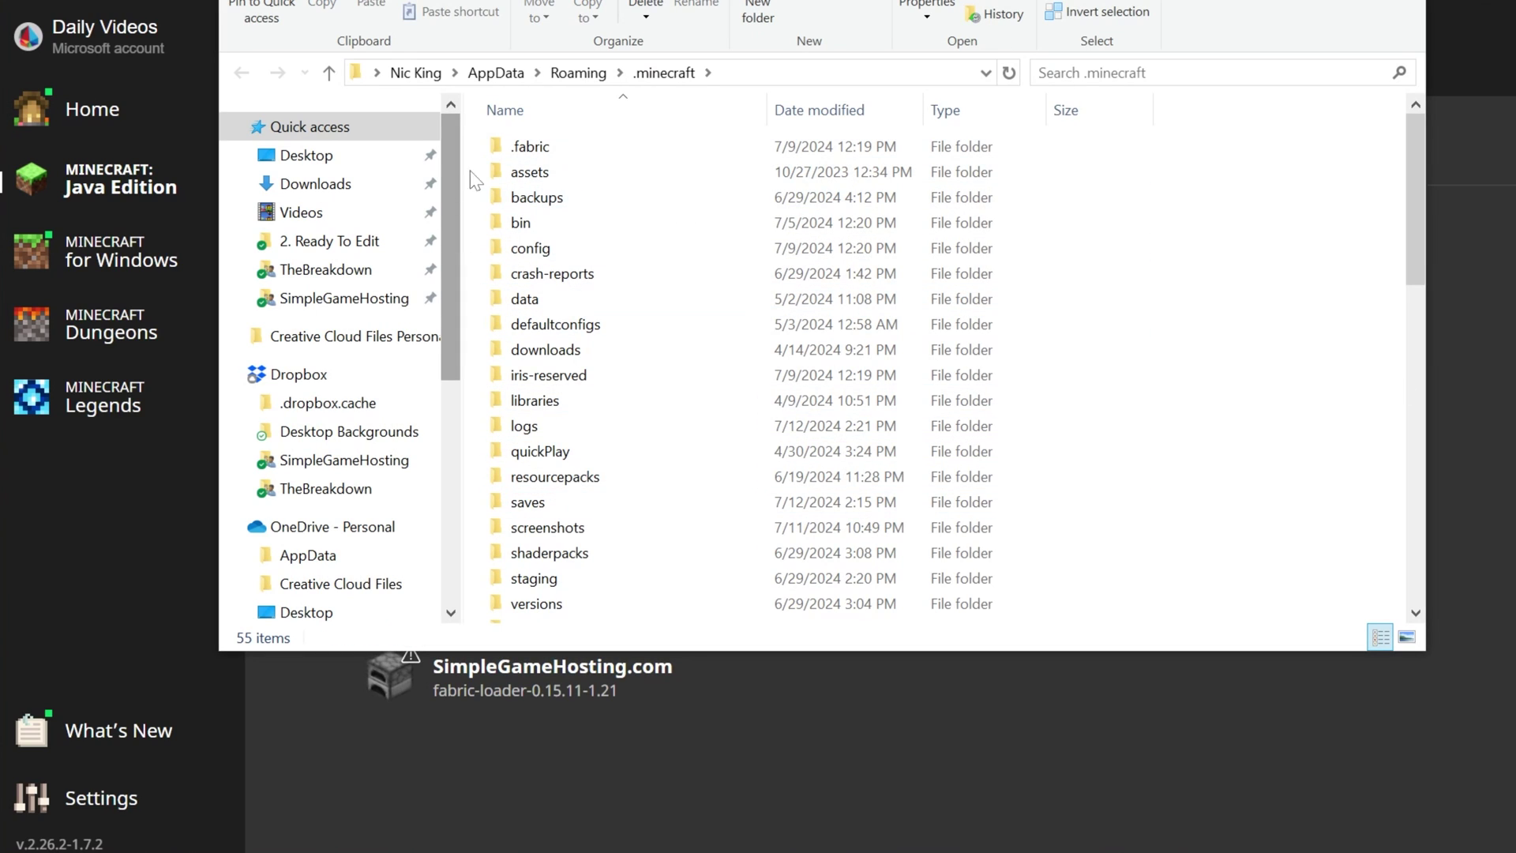
Create a new folder named mods inside the .minecraft folder.
right_click(470, 136)
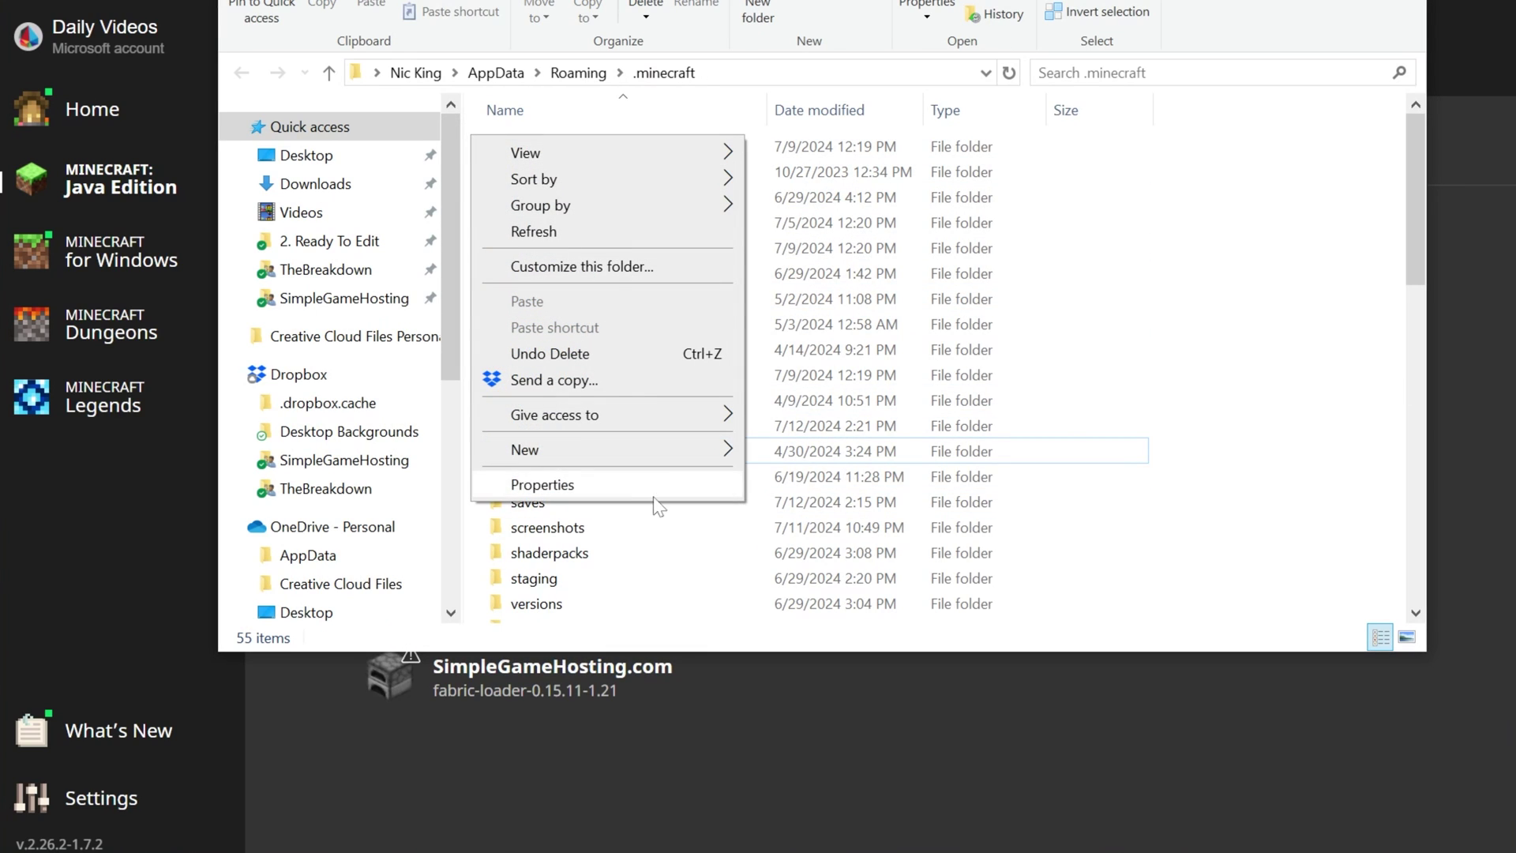
mouse_move(647, 455)
left_click(794, 457)
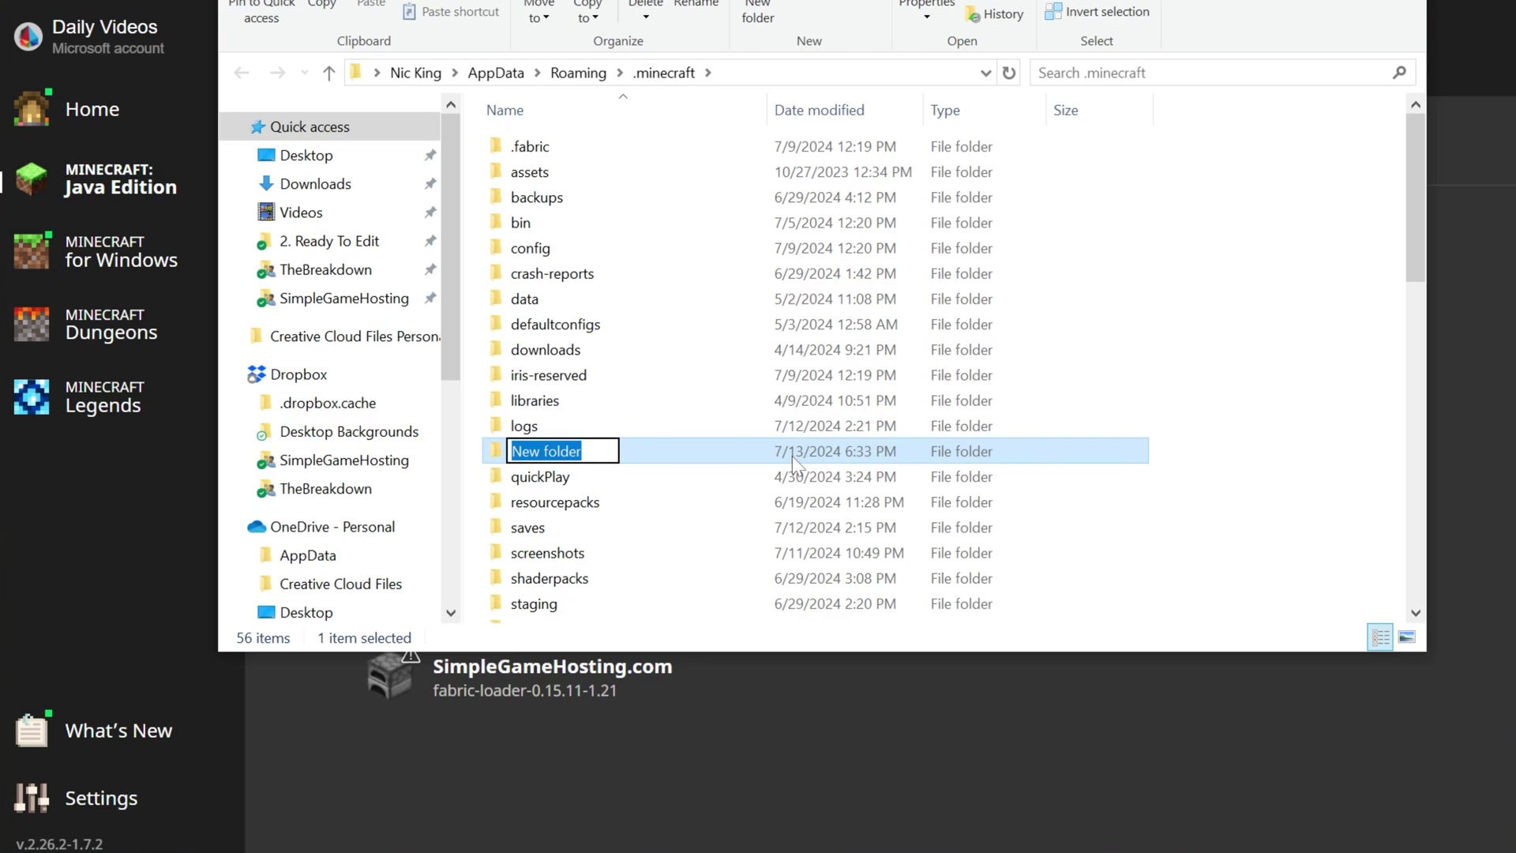
type("mods")
key("Return")
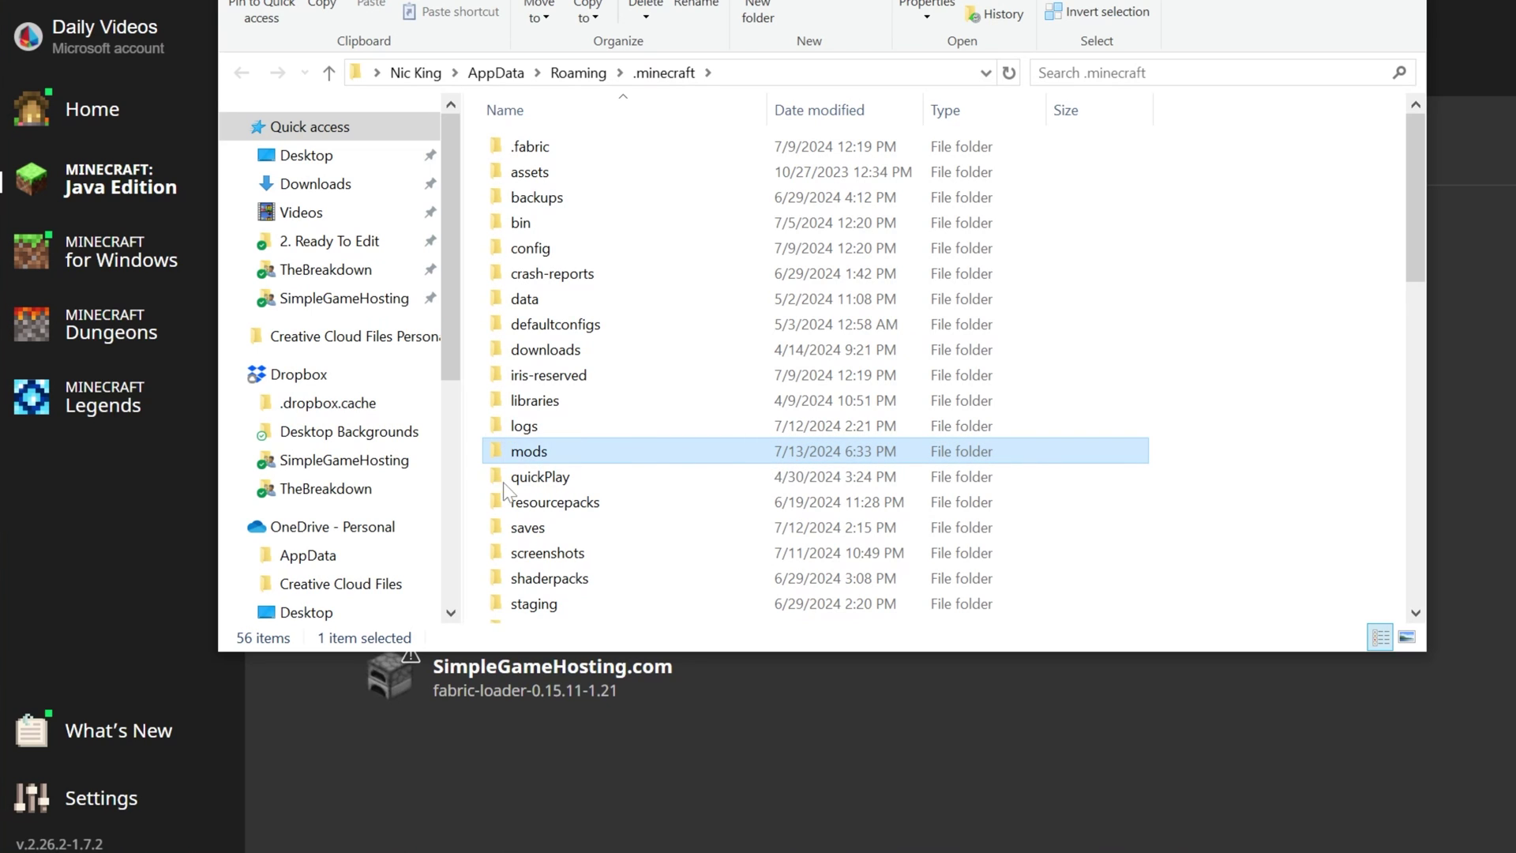
Move the Fabric API and Replay Mod jars from the desktop into the mods folder and close the folder window.
double_click(624, 452)
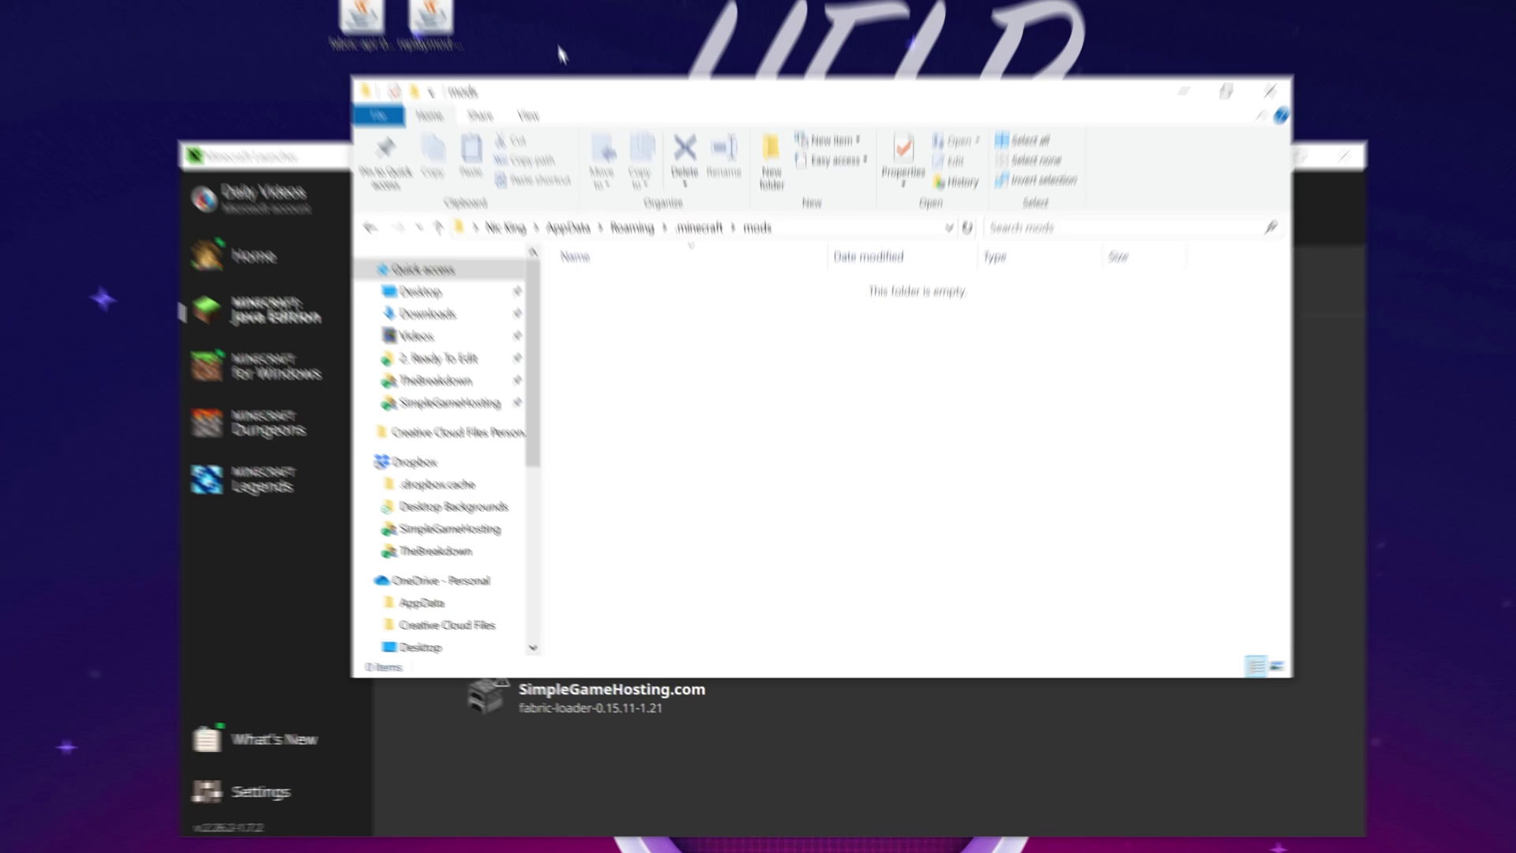
left_click_drag(365, 60, 724, 427)
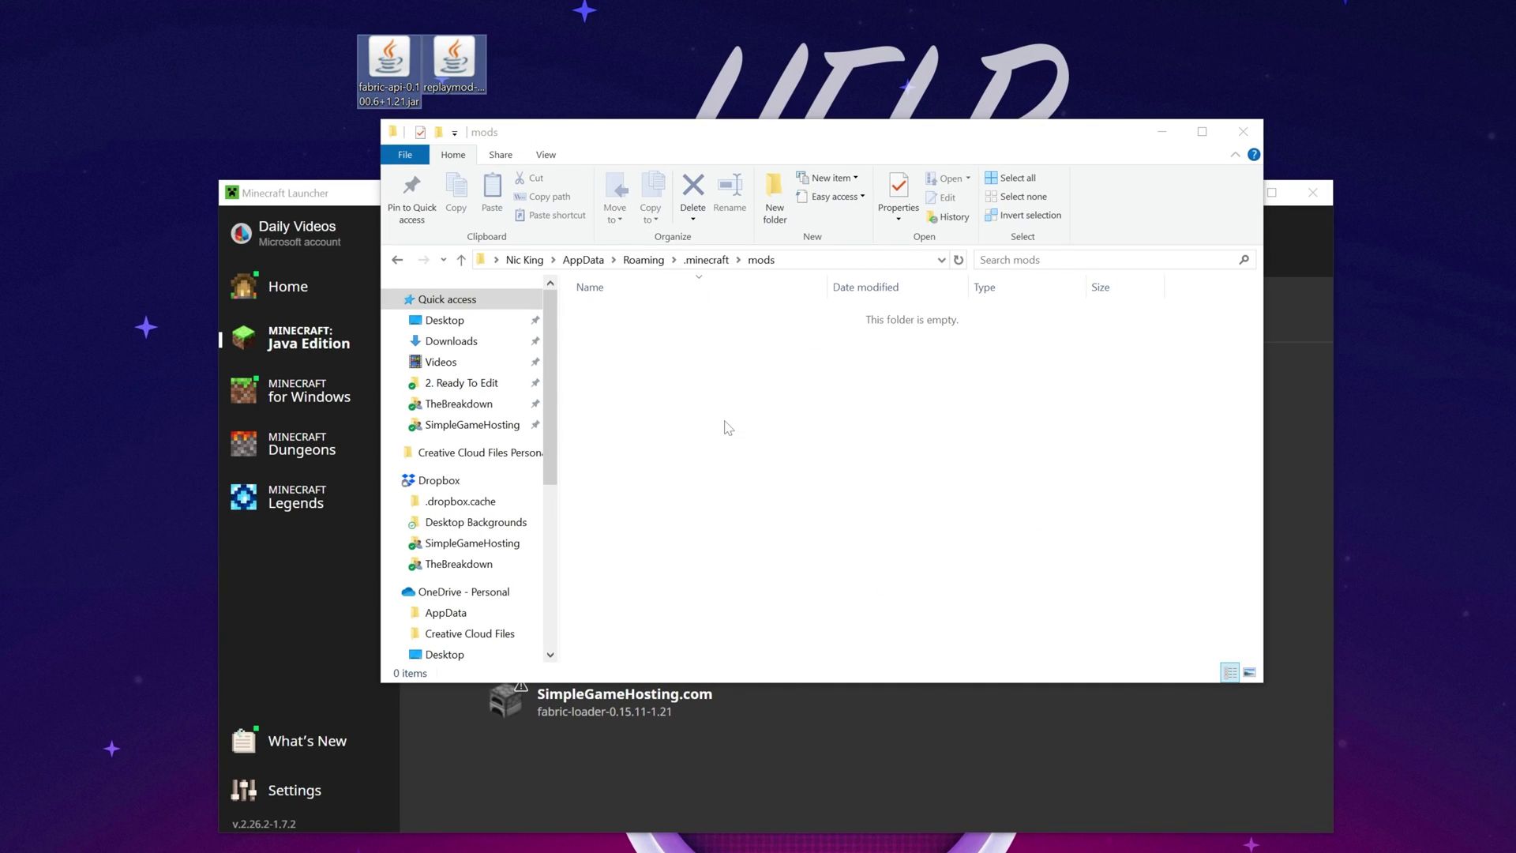
left_click(742, 420)
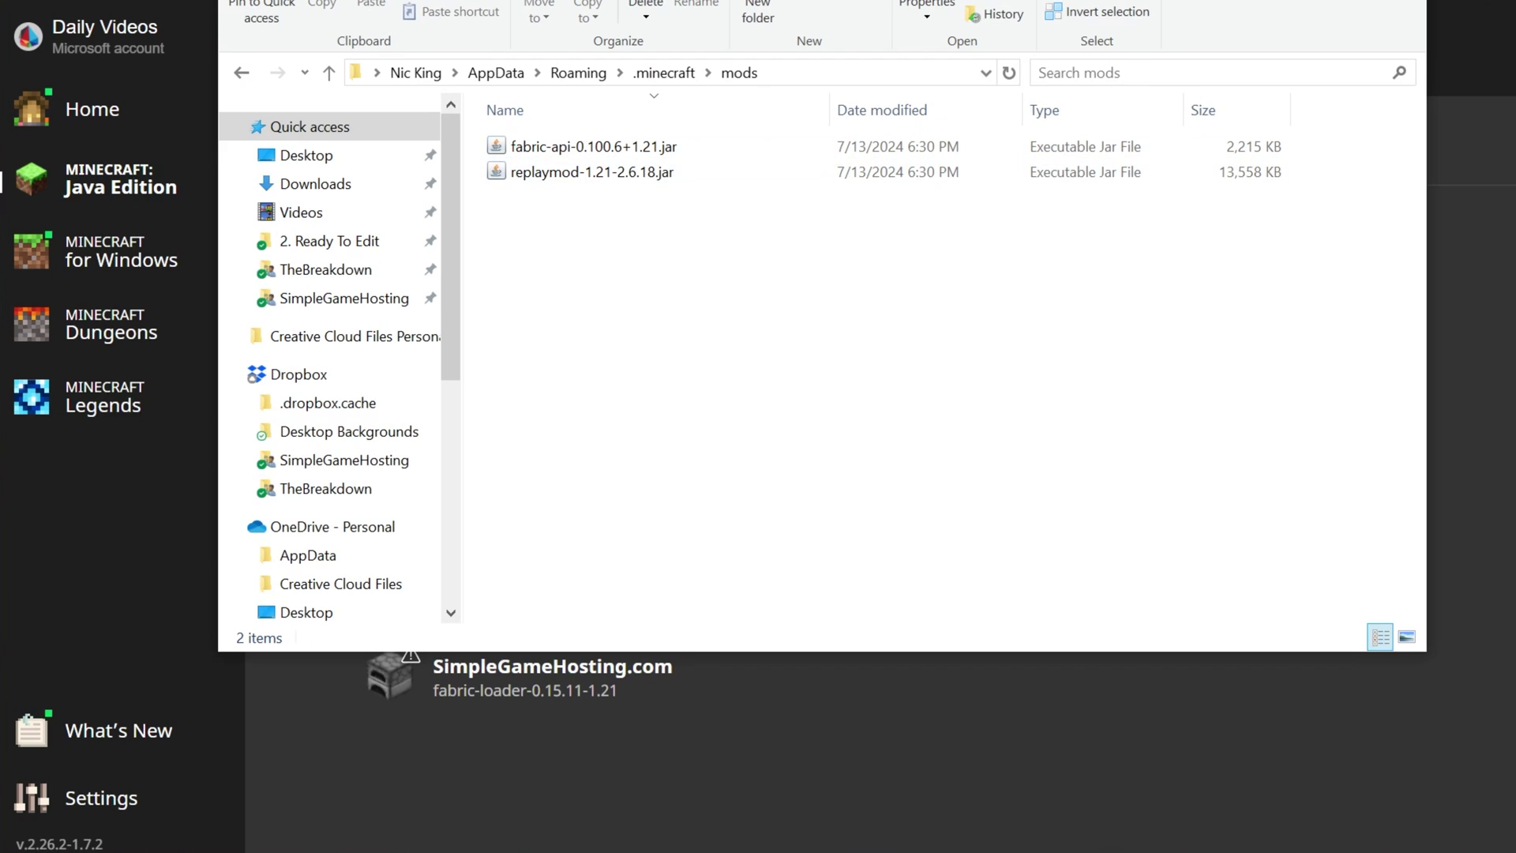
key("alt+F4")
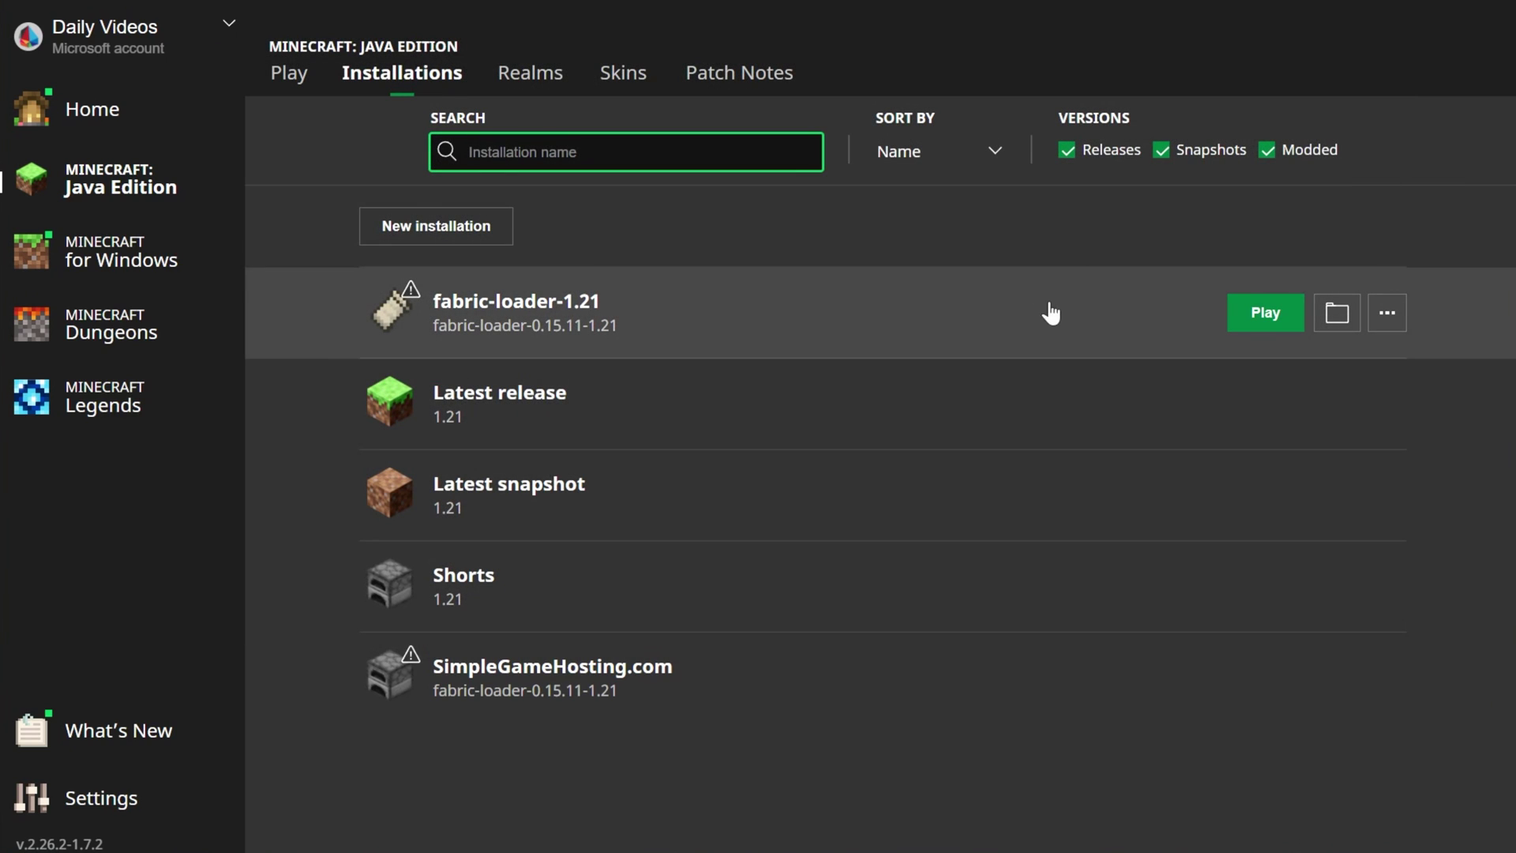
Launch the SimpleGameHosting.com installation and accept playing a modified game.
left_click(1265, 312)
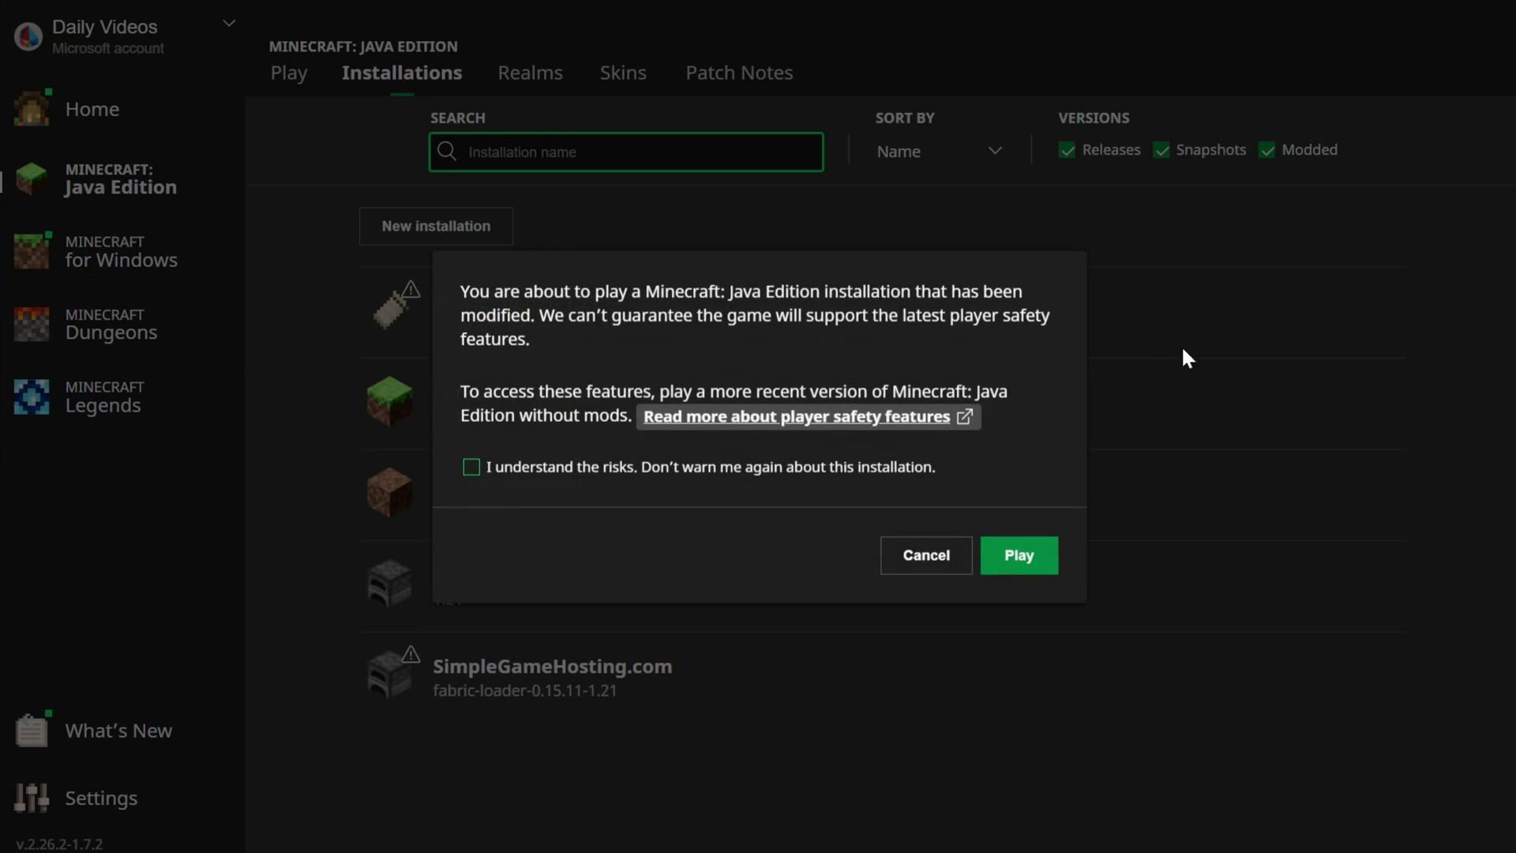
left_click(917, 551)
left_click(1265, 678)
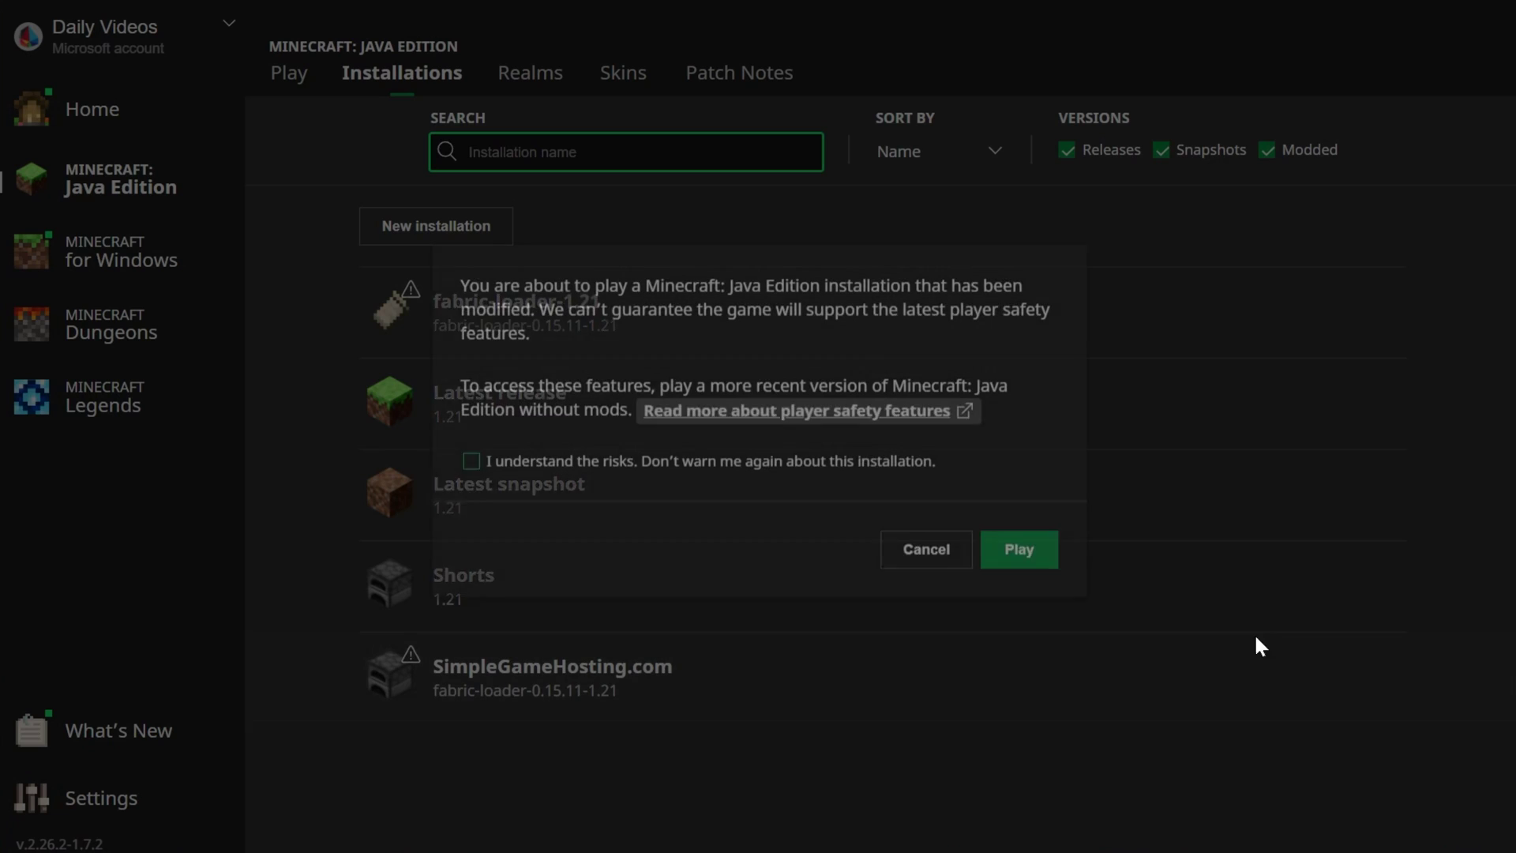
left_click(1047, 562)
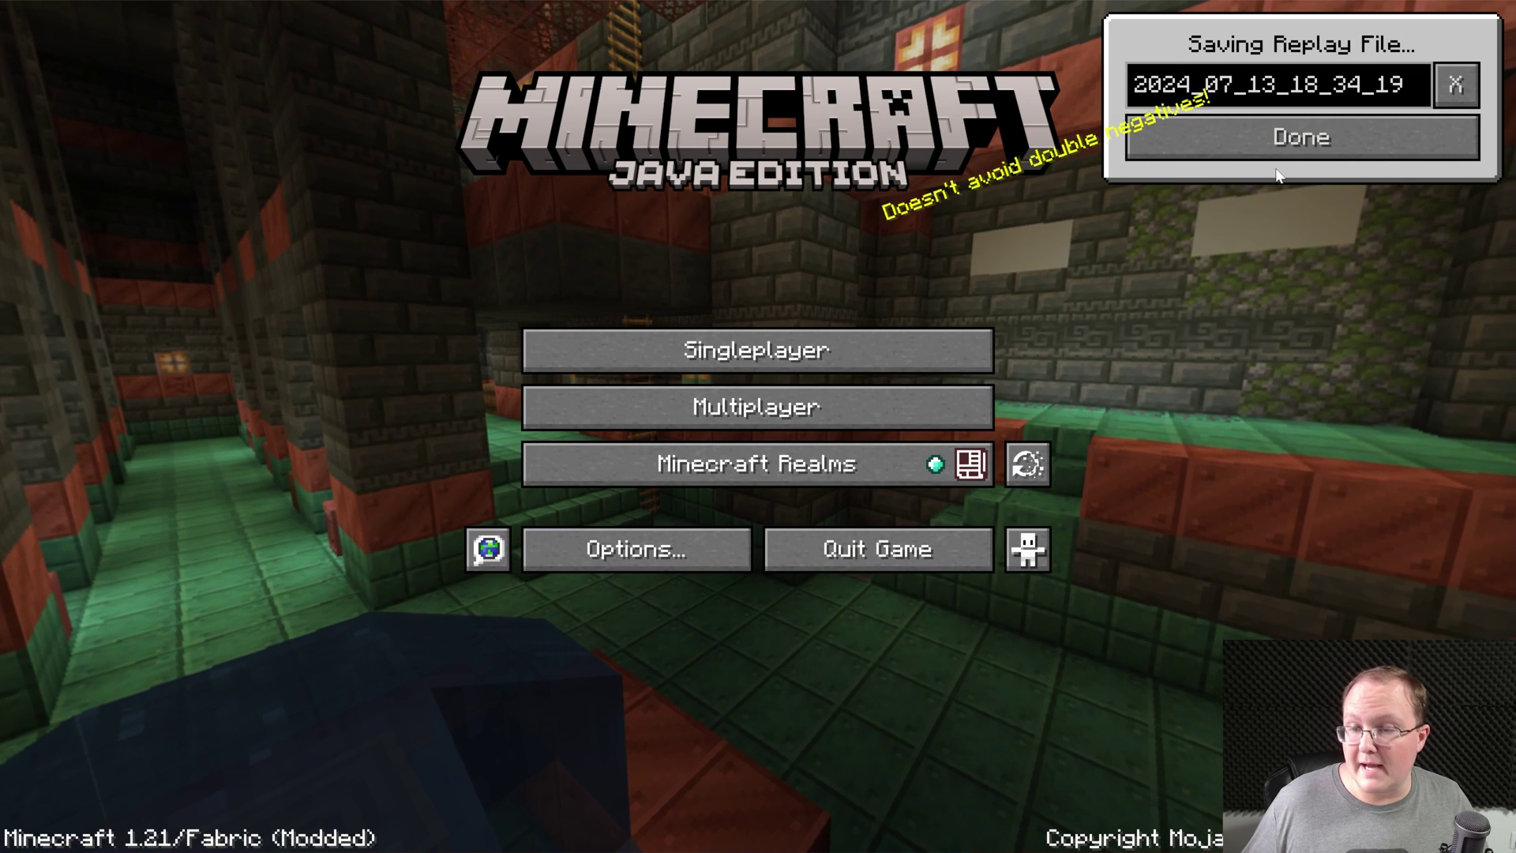
Finish saving the recorded replay file under its default name and load it from the Replay Viewer.
left_click(1278, 150)
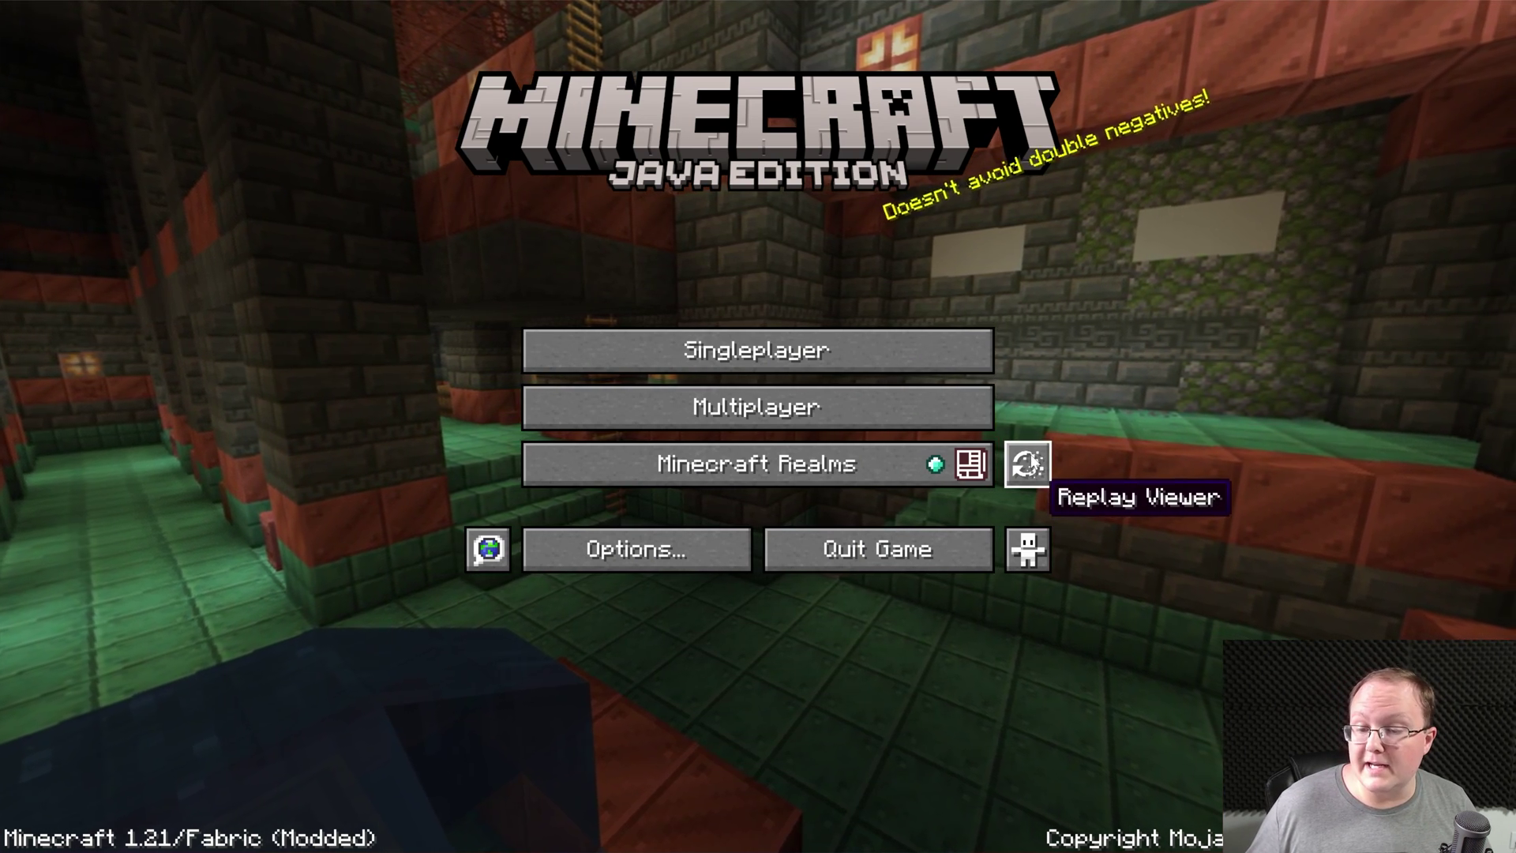
left_click(1029, 458)
left_click(778, 154)
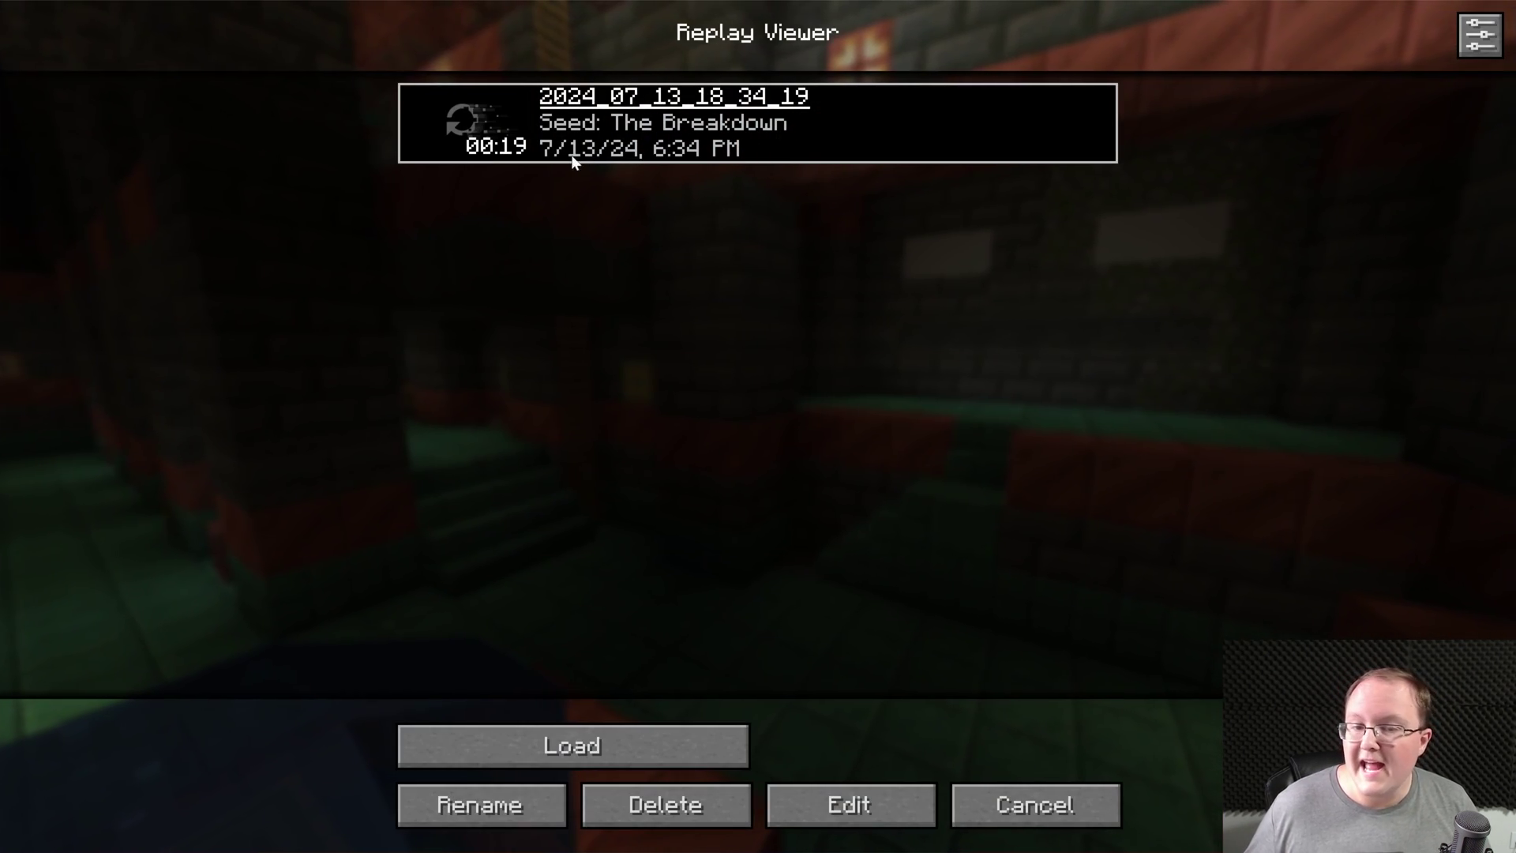
double_click(799, 144)
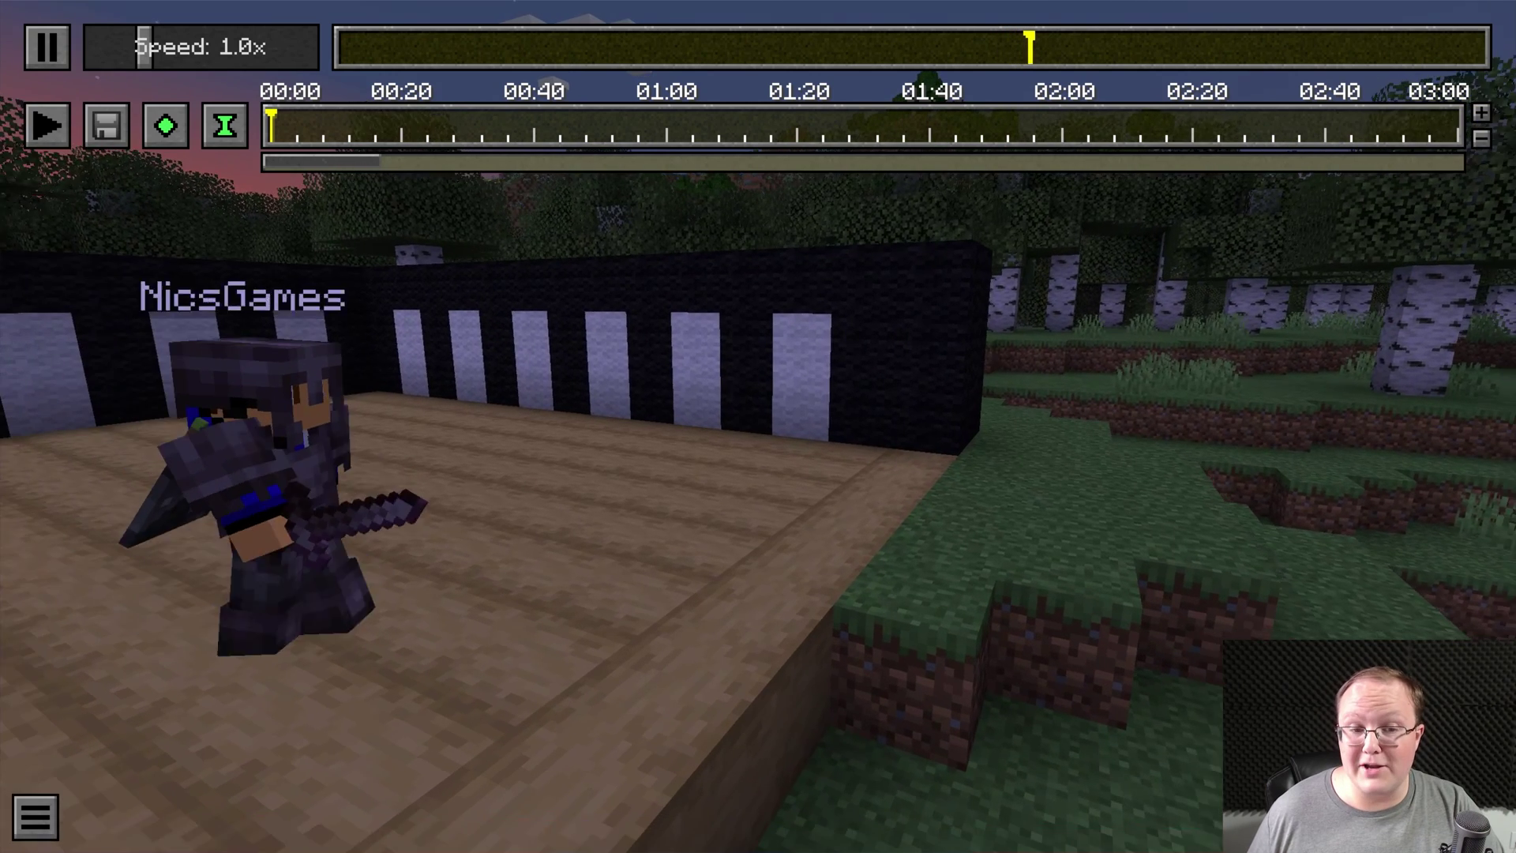
Pause the replay and look through the Replay Mod Documentation in the browser, covering installation, replaying and camera path sections.
key("Escape")
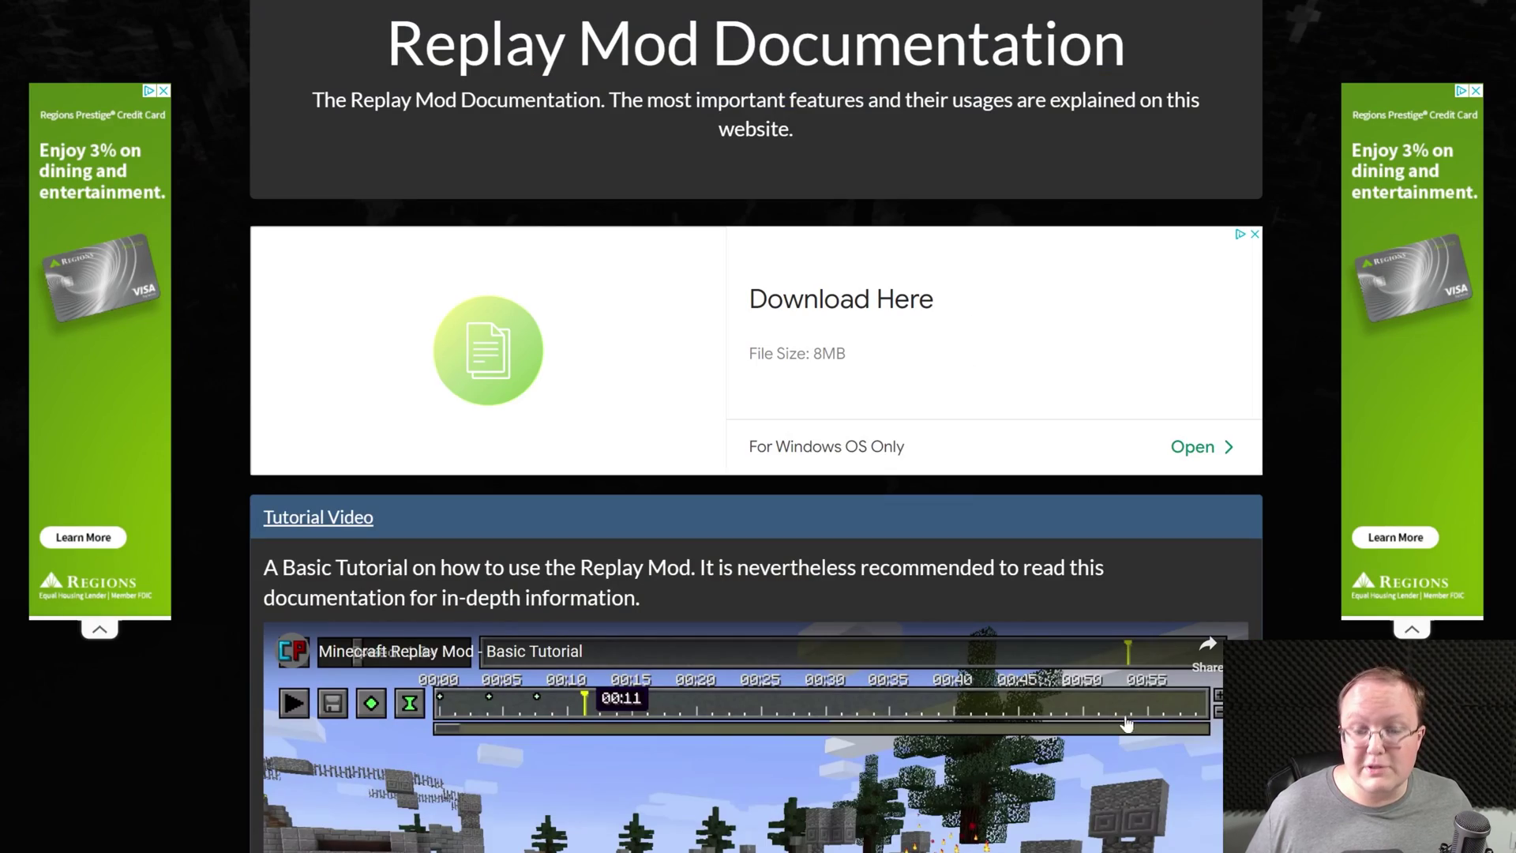
scroll(1154, 652, "down", 10)
scroll(1145, 640, "down", 12)
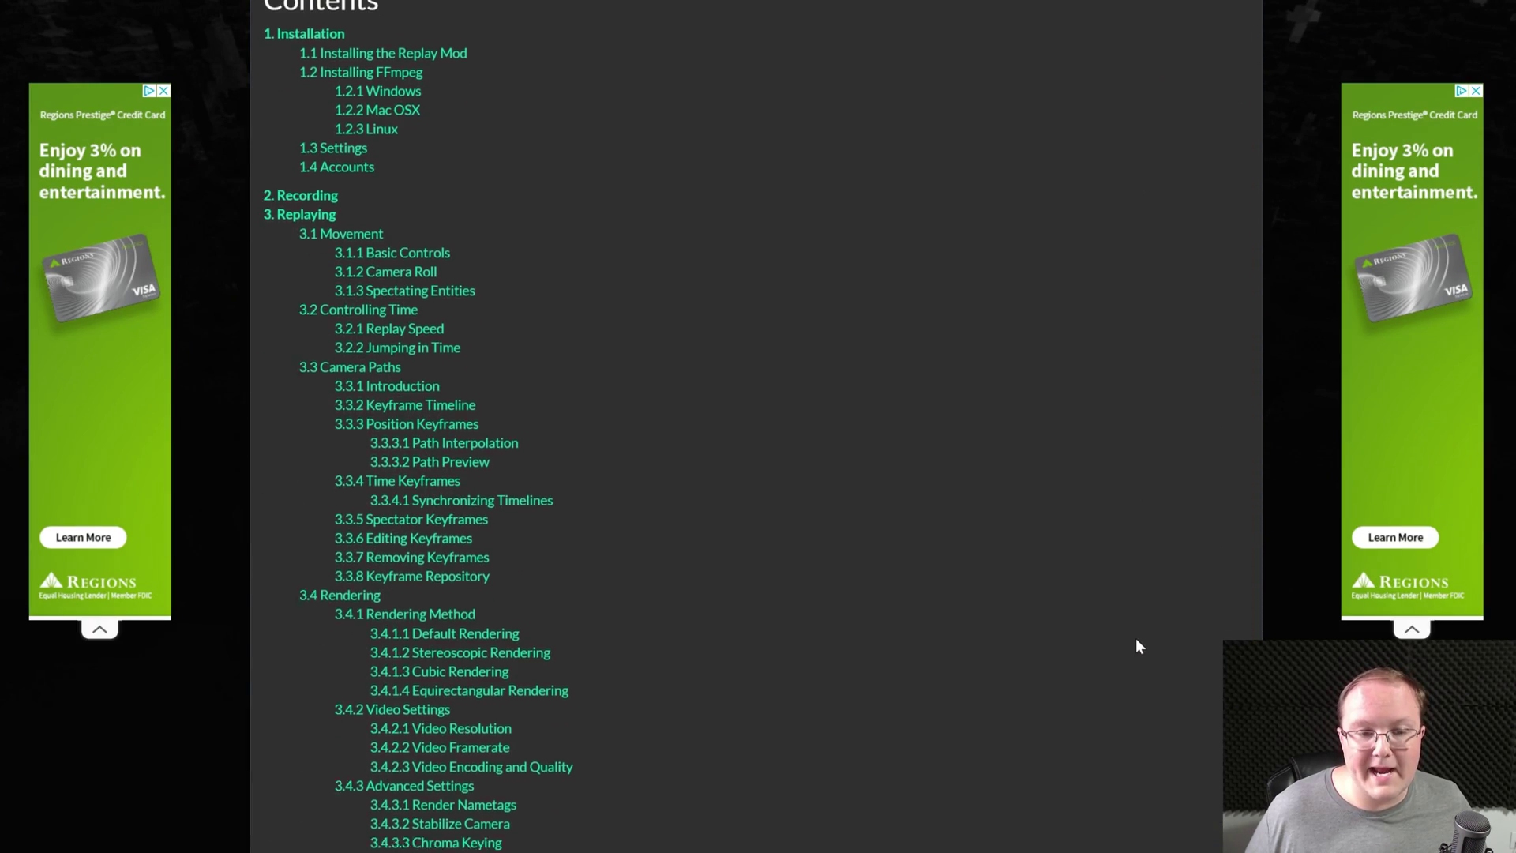
scroll(1119, 606, "down", 15)
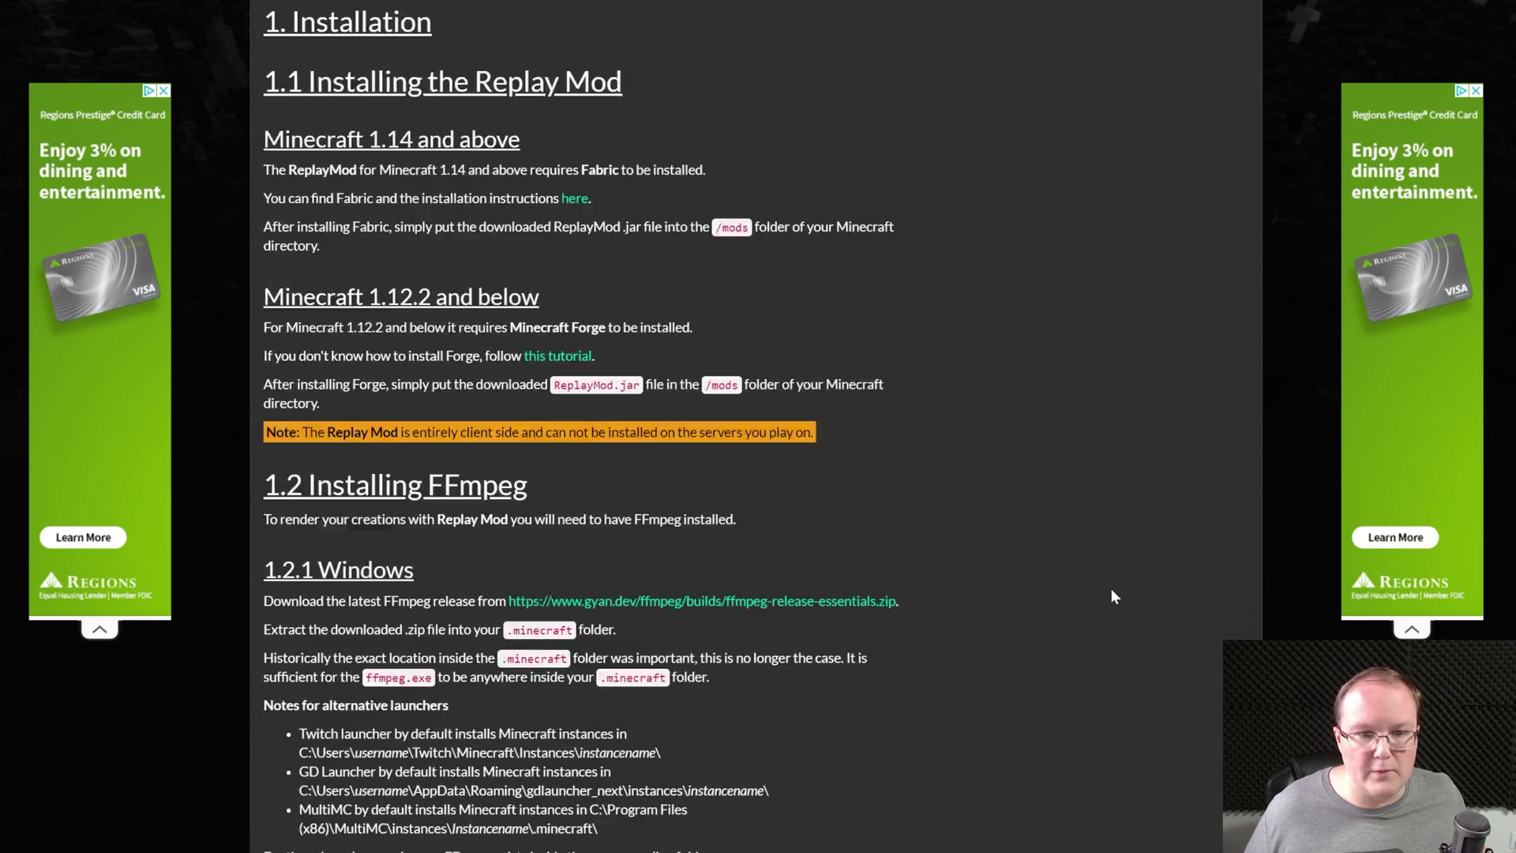
scroll(1111, 594, "down", 14)
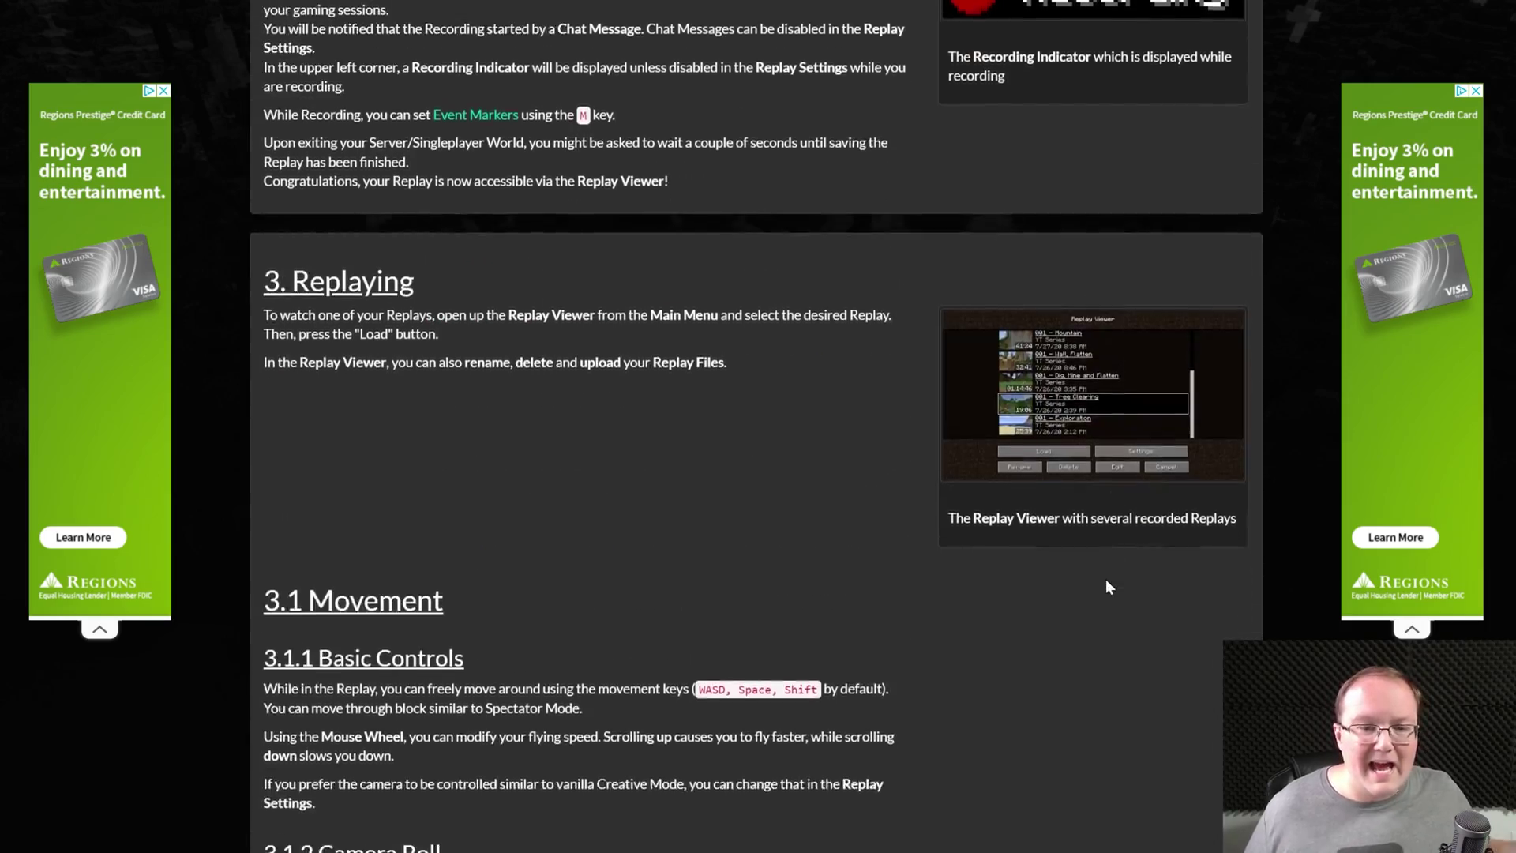
scroll(1095, 571, "down", 15)
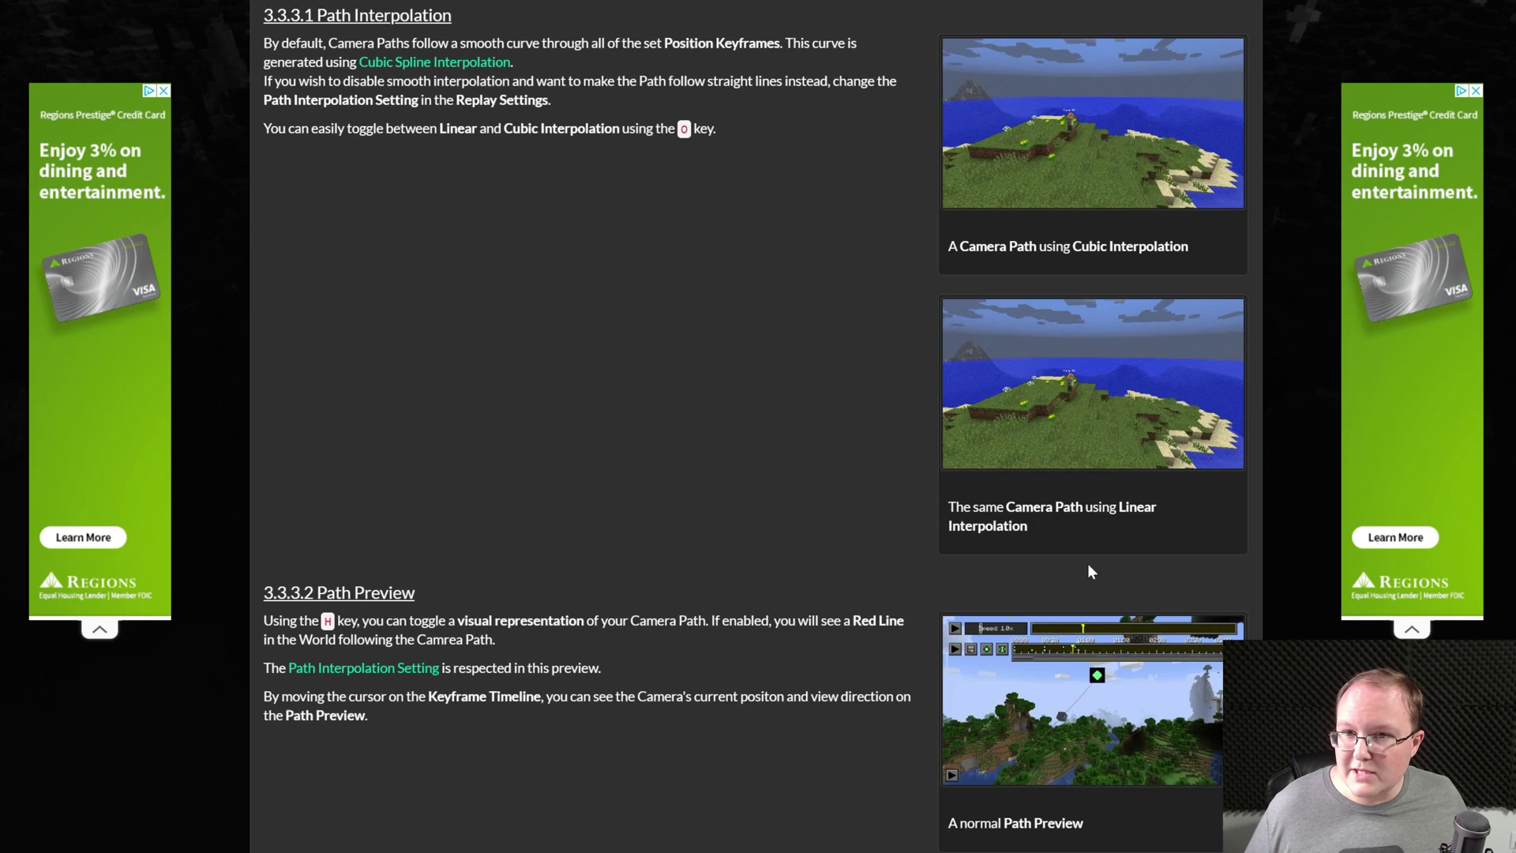
scroll(1090, 569, "up", 10)
key("Home")
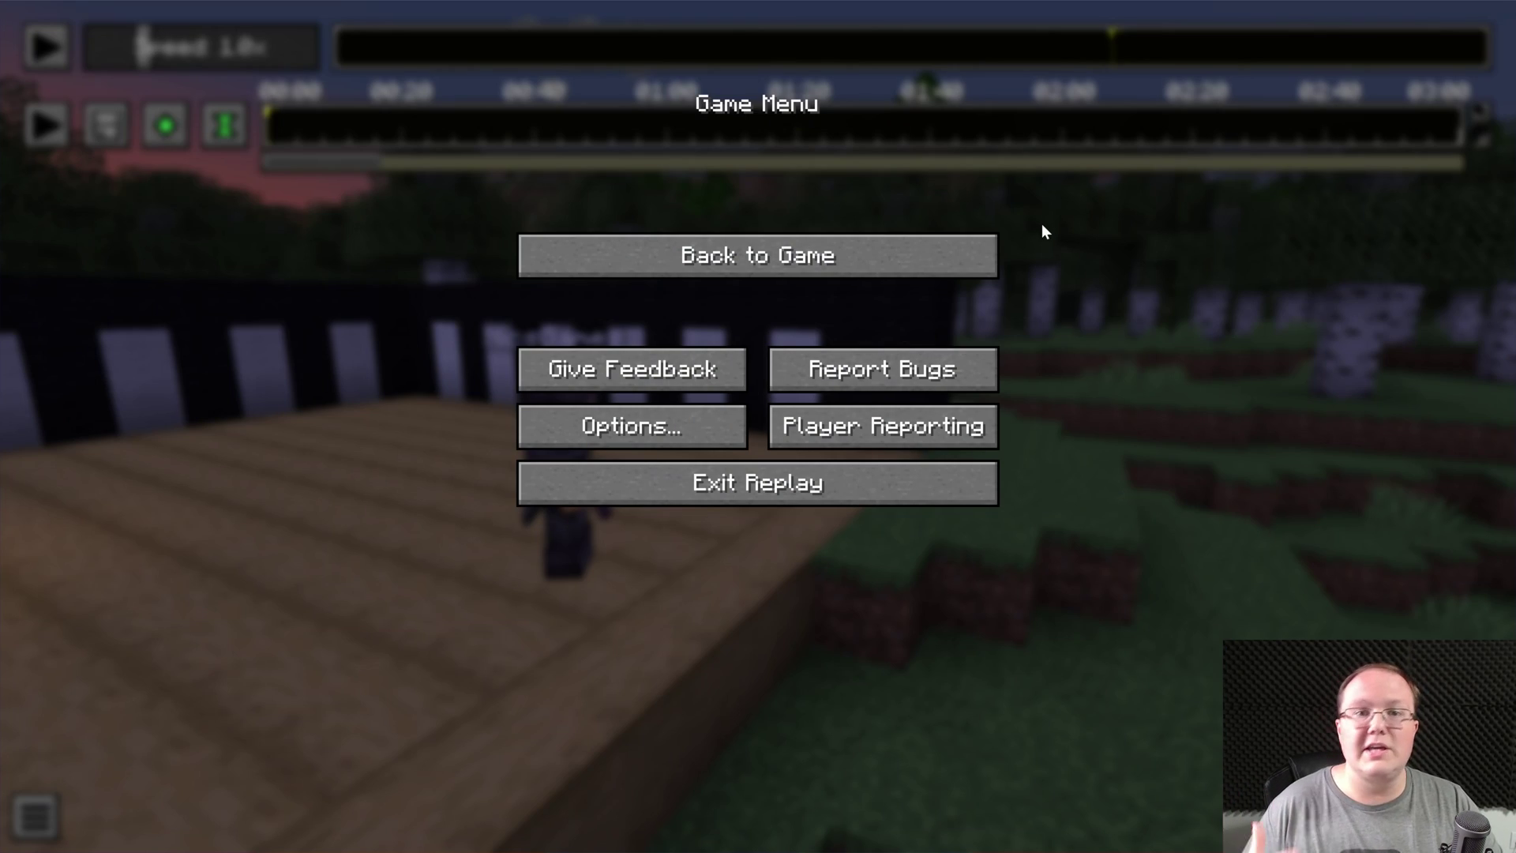
Return to the replay and create a camera path with position and time keyframes at 00:00 and about 00:06, reframing the player between them.
key("Escape")
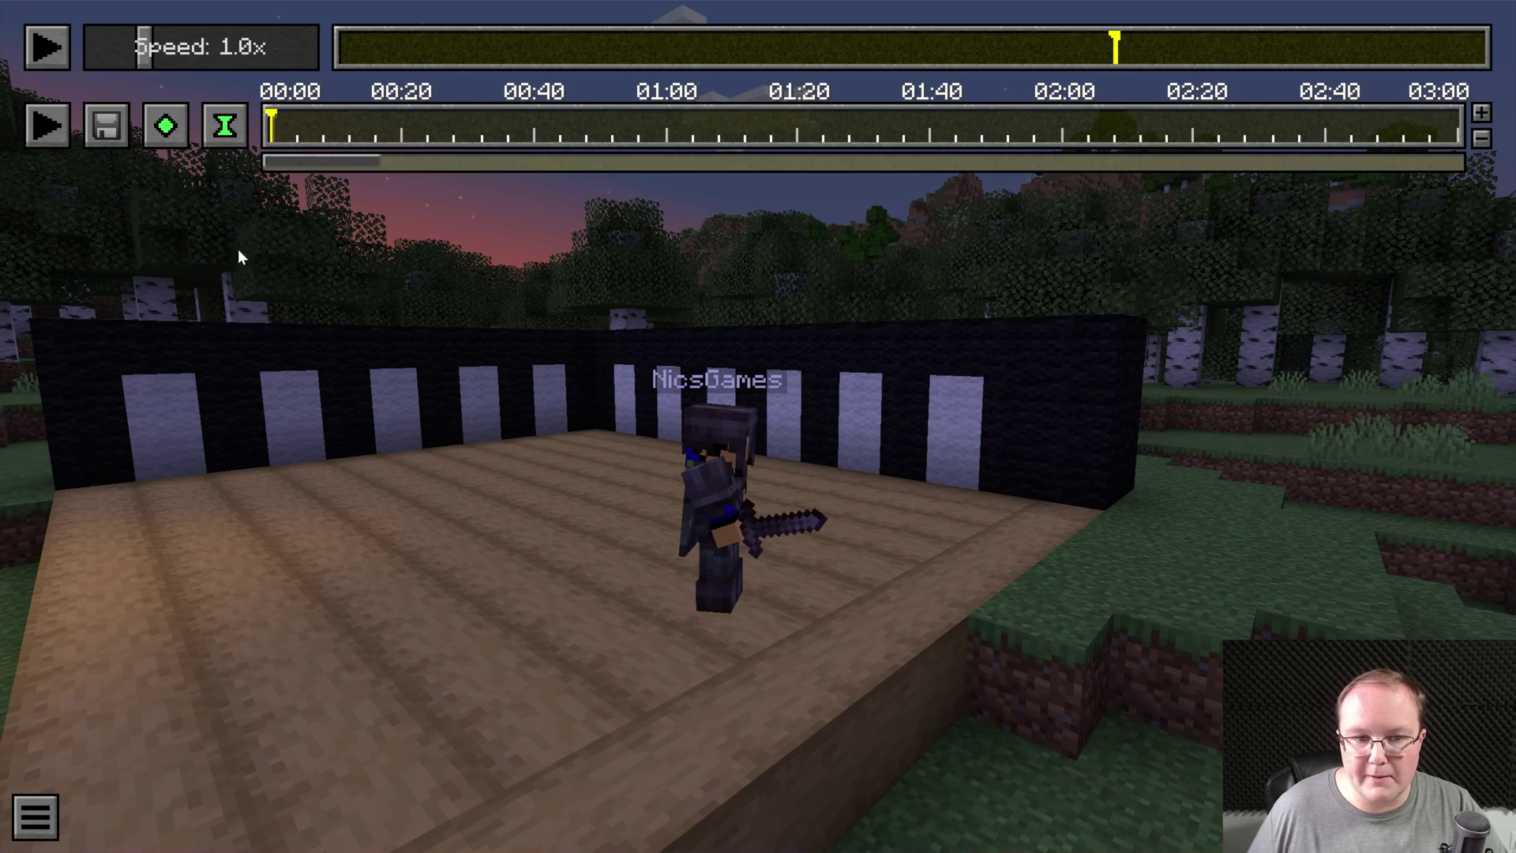
left_click(166, 124)
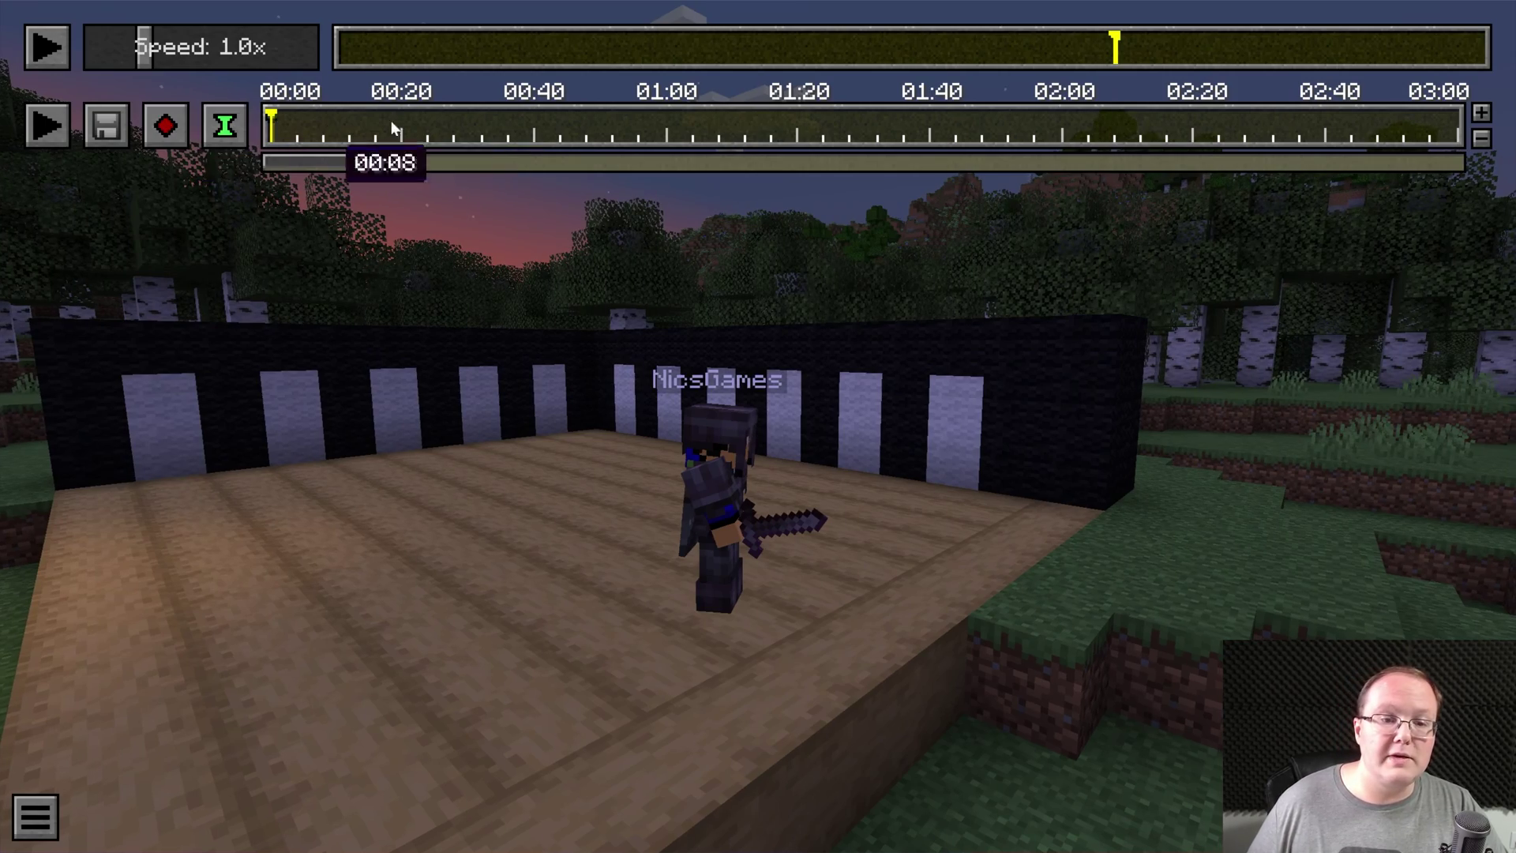
key("w")
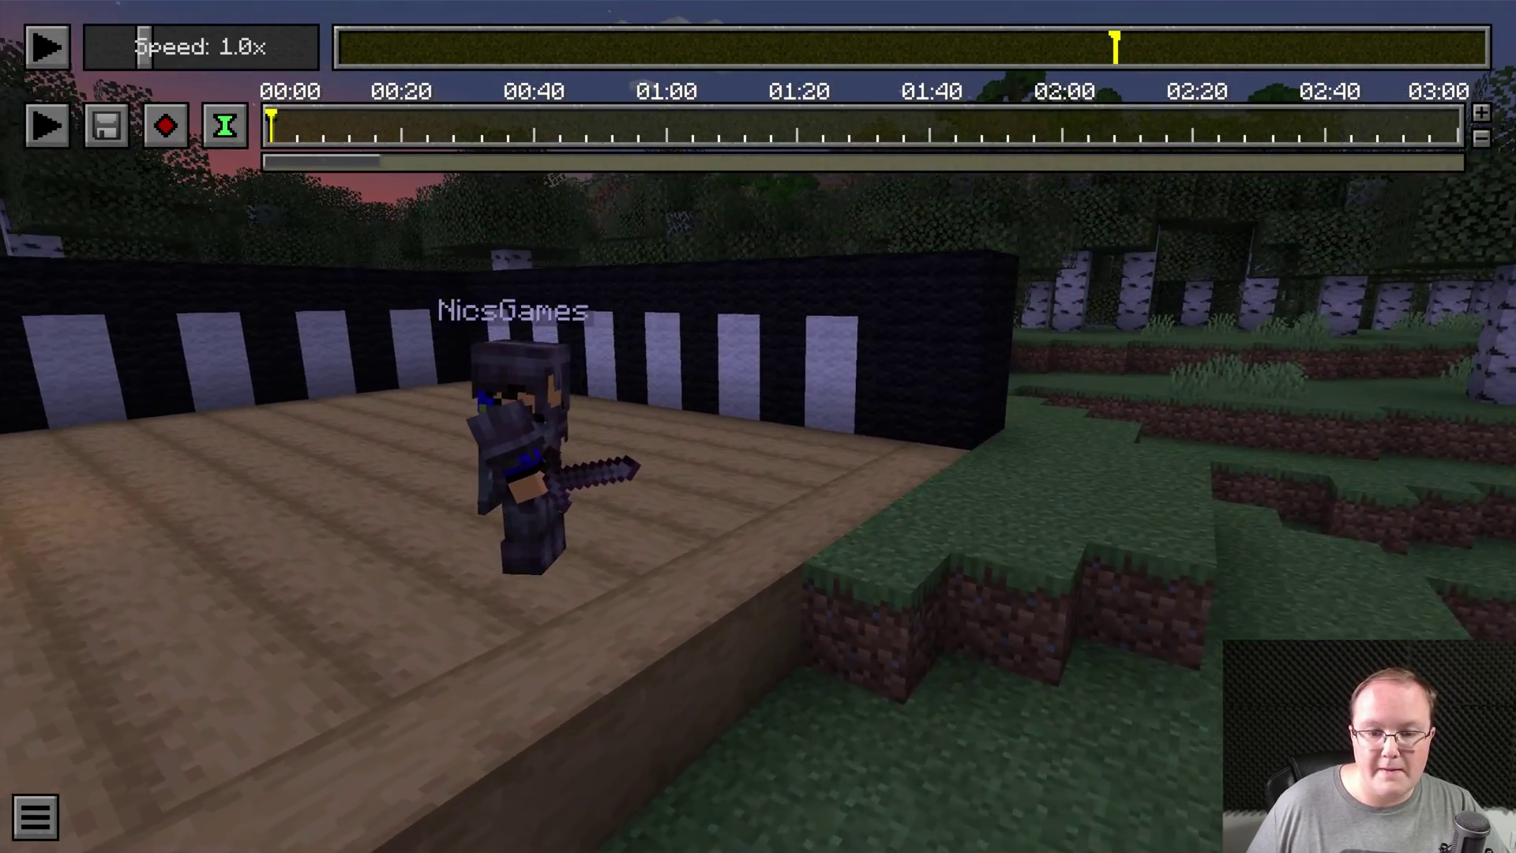
key("s")
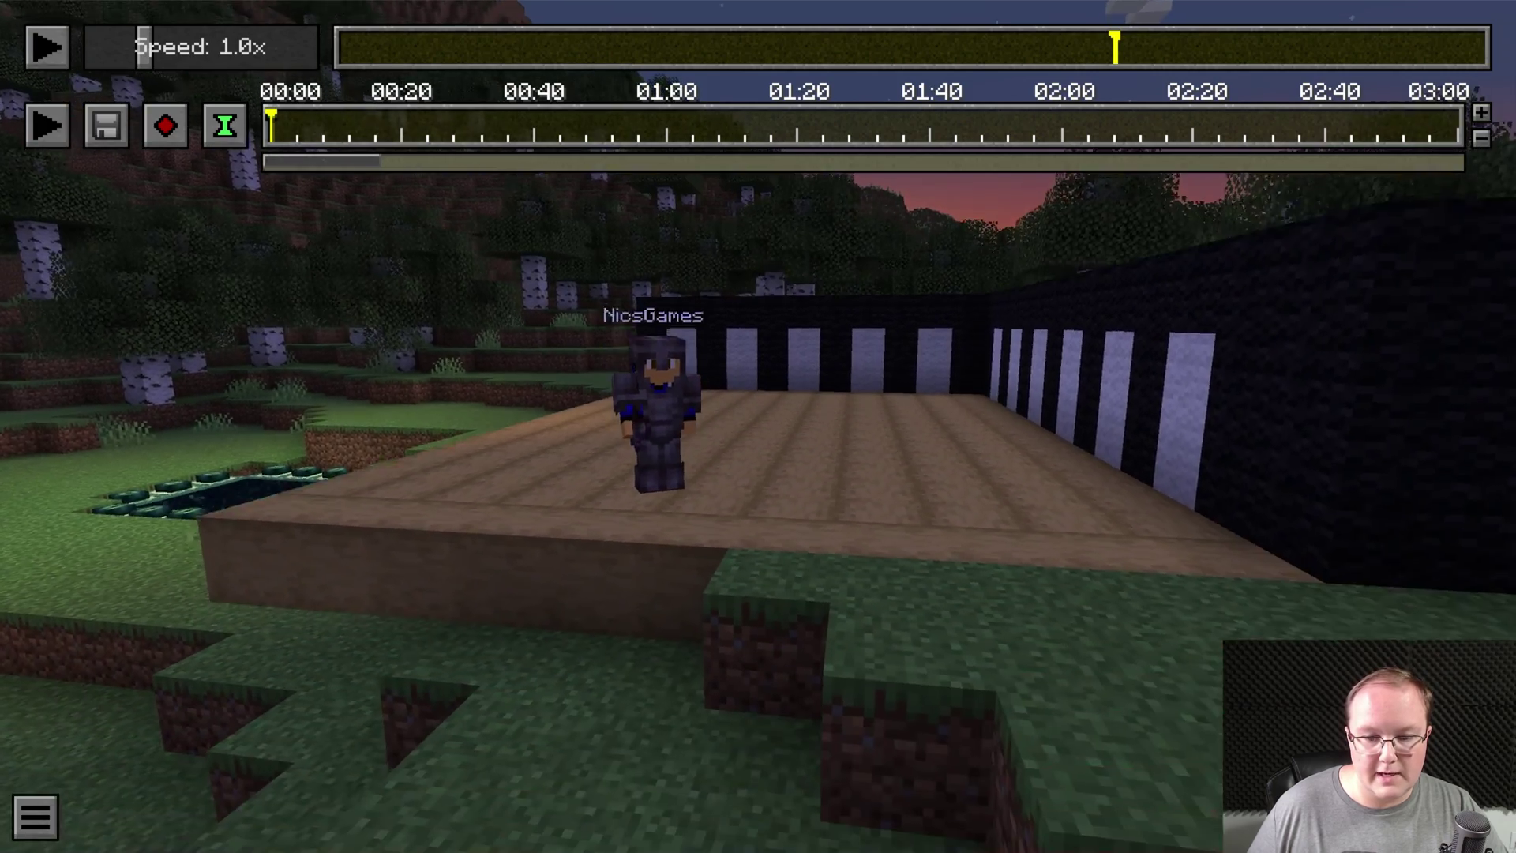
key("s")
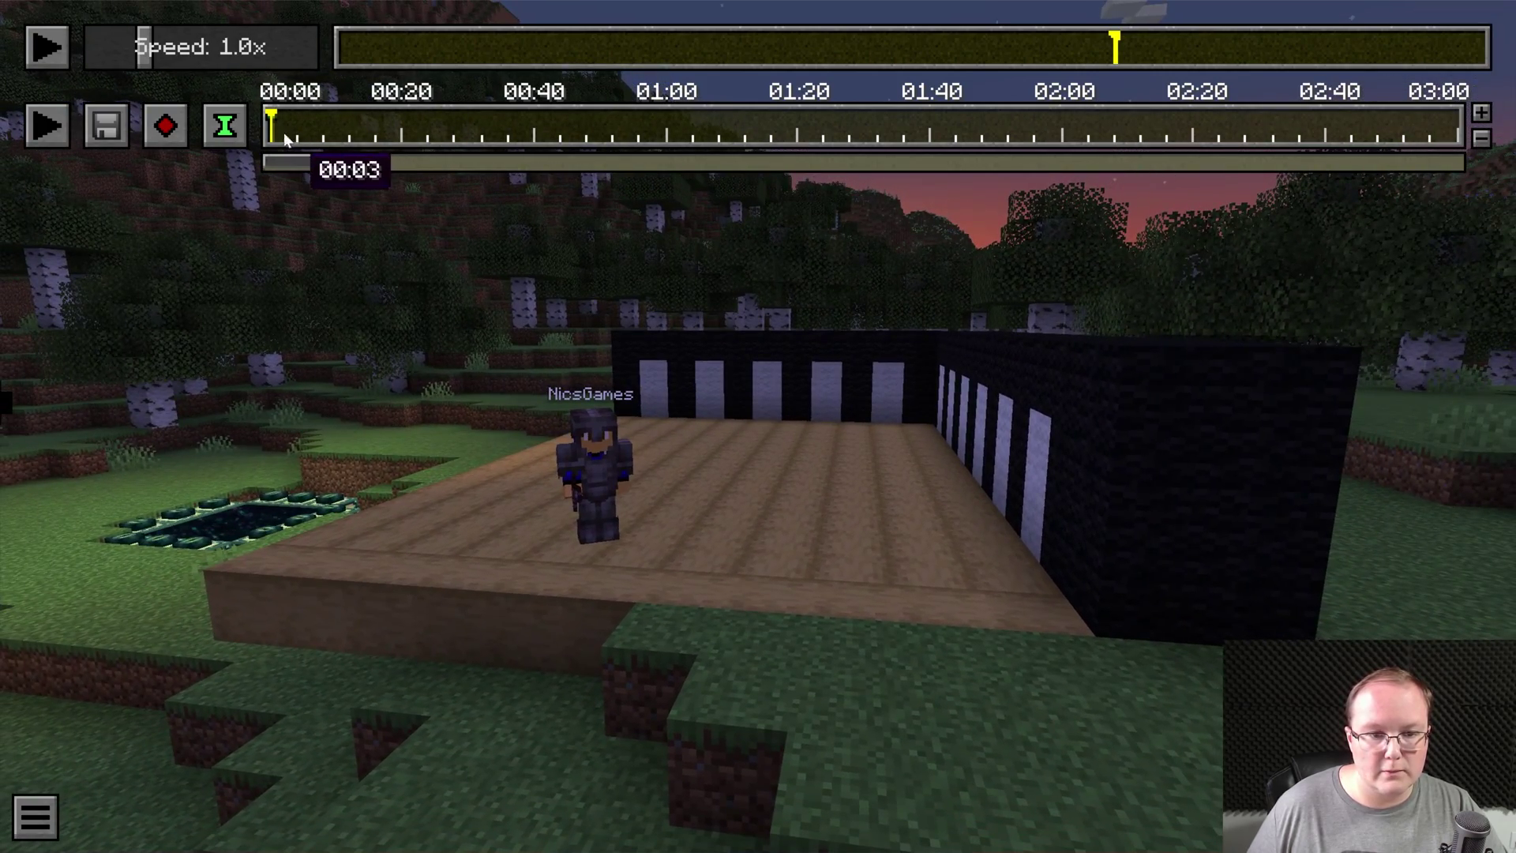
mouse_move(282, 131)
left_mouse_down()
mouse_move(309, 131)
mouse_move(267, 126)
mouse_move(340, 132)
mouse_move(309, 131)
left_mouse_up()
left_click(224, 125)
left_click(224, 124)
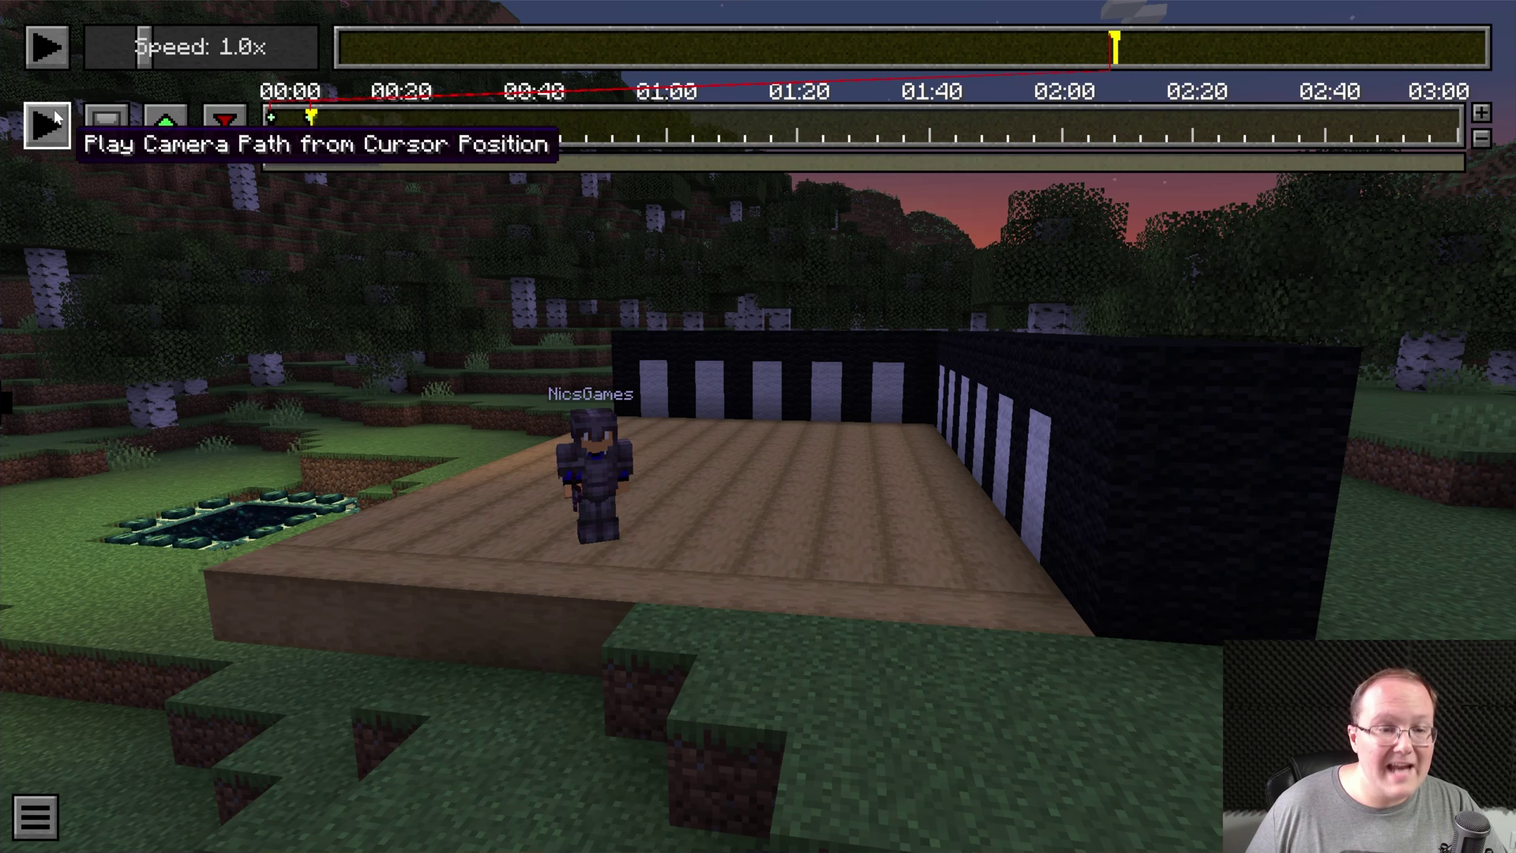
Try to render the camera path with the default MP4 video settings, and leave the render result screen.
left_click(108, 128)
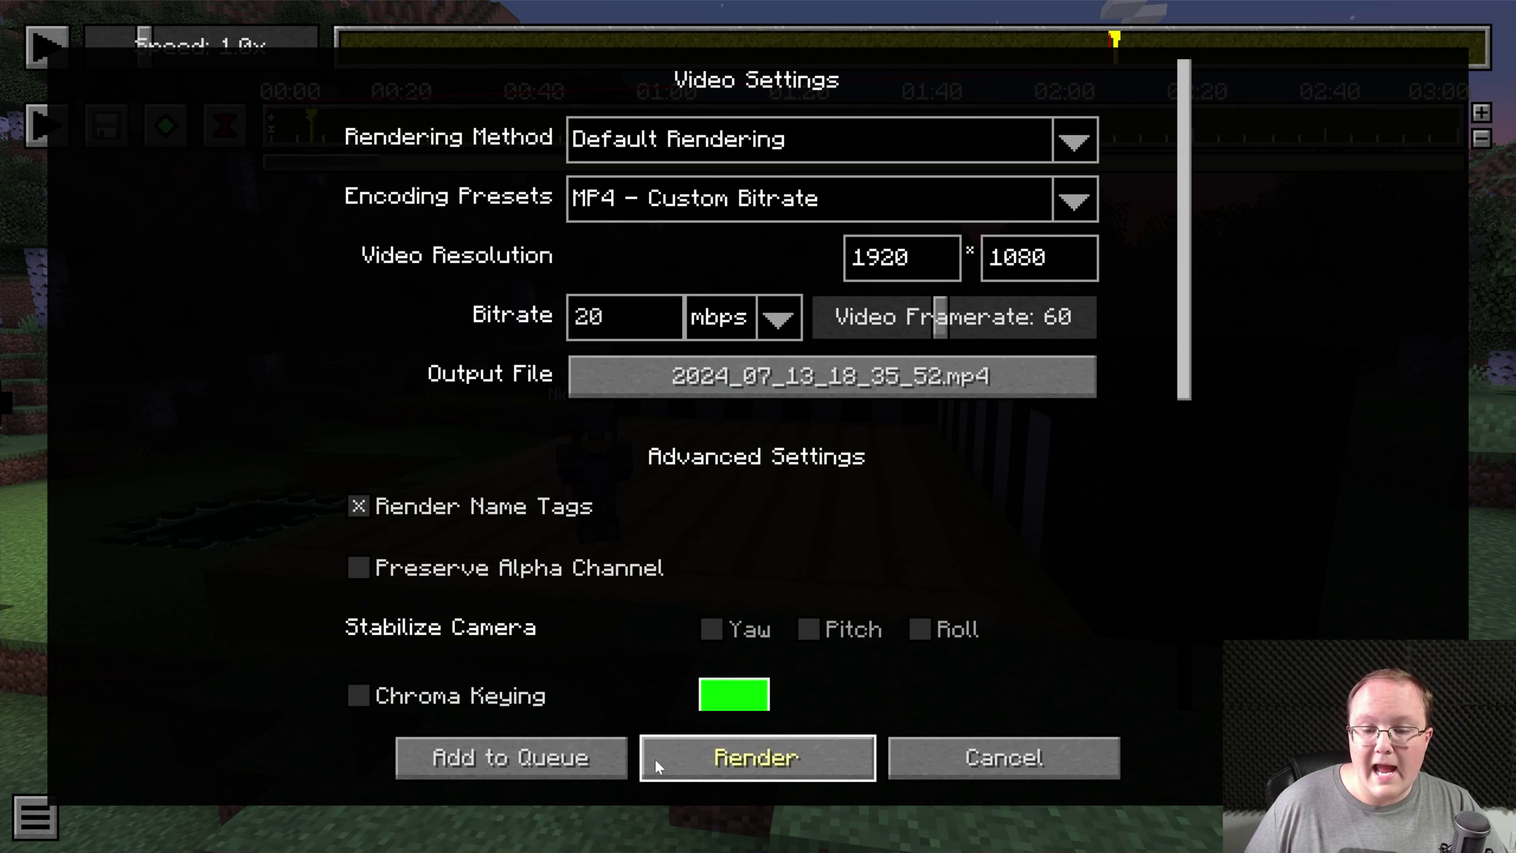
left_click(757, 758)
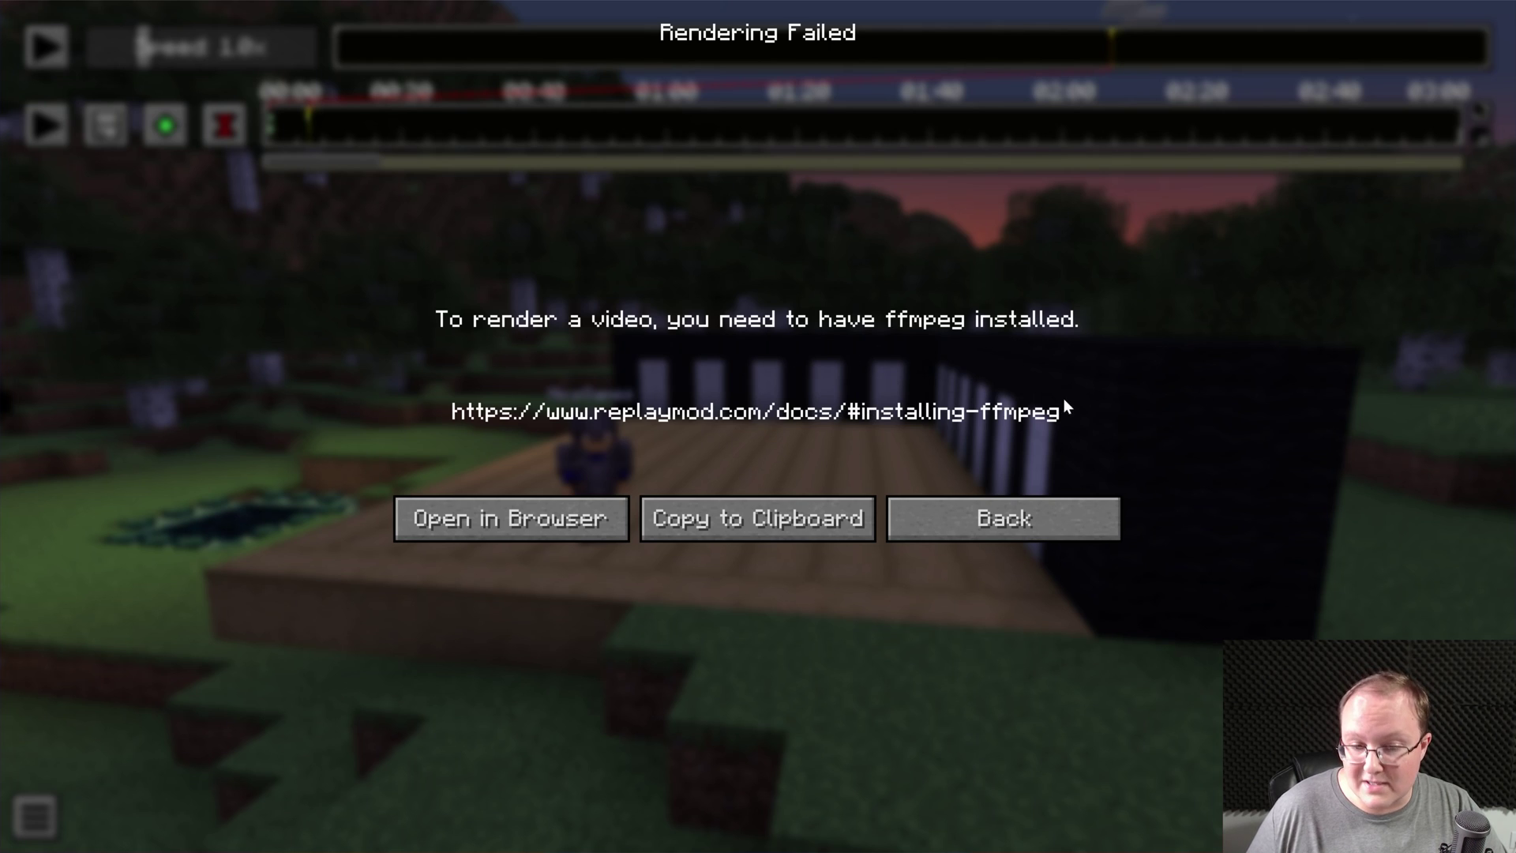
left_click(1013, 523)
key("Escape")
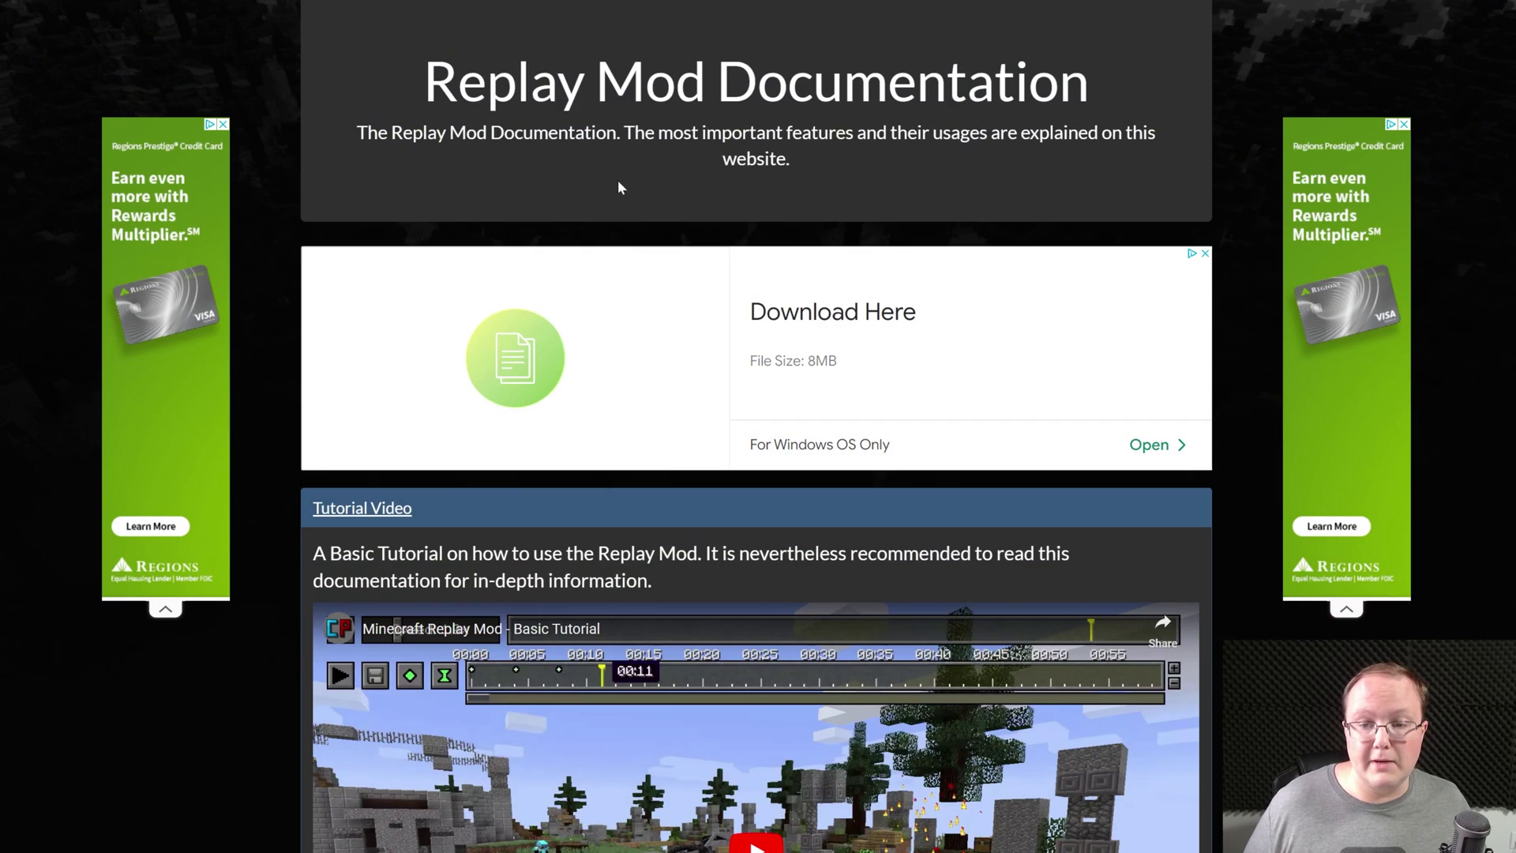
Find the FFmpeg installation instructions for Windows in the Replay Mod Documentation contents and go to that section.
left_click_drag(406, 112, 995, 95)
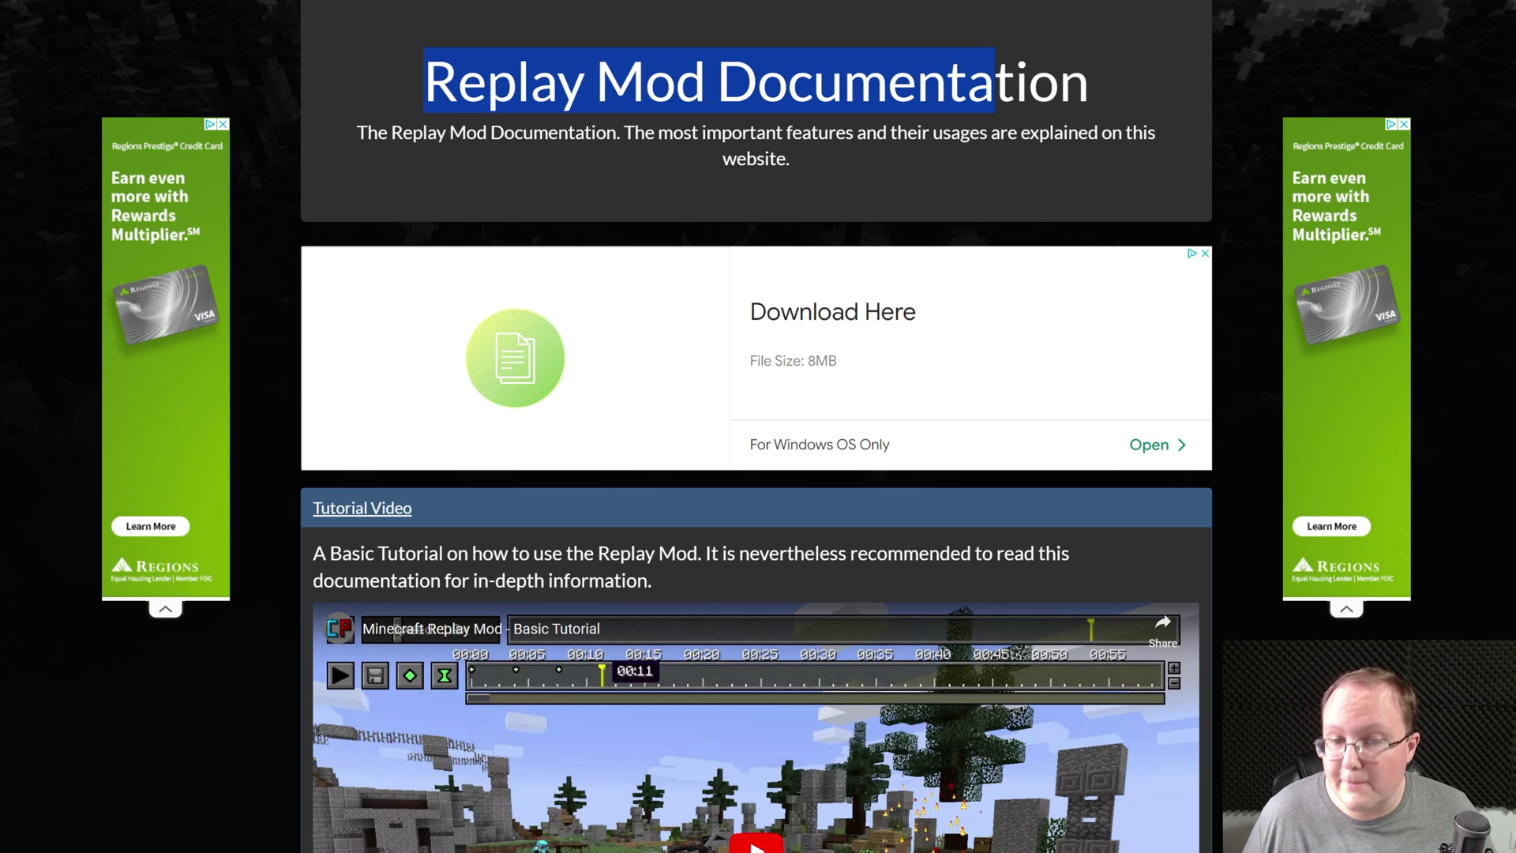
scroll(786, 197, "down", 10)
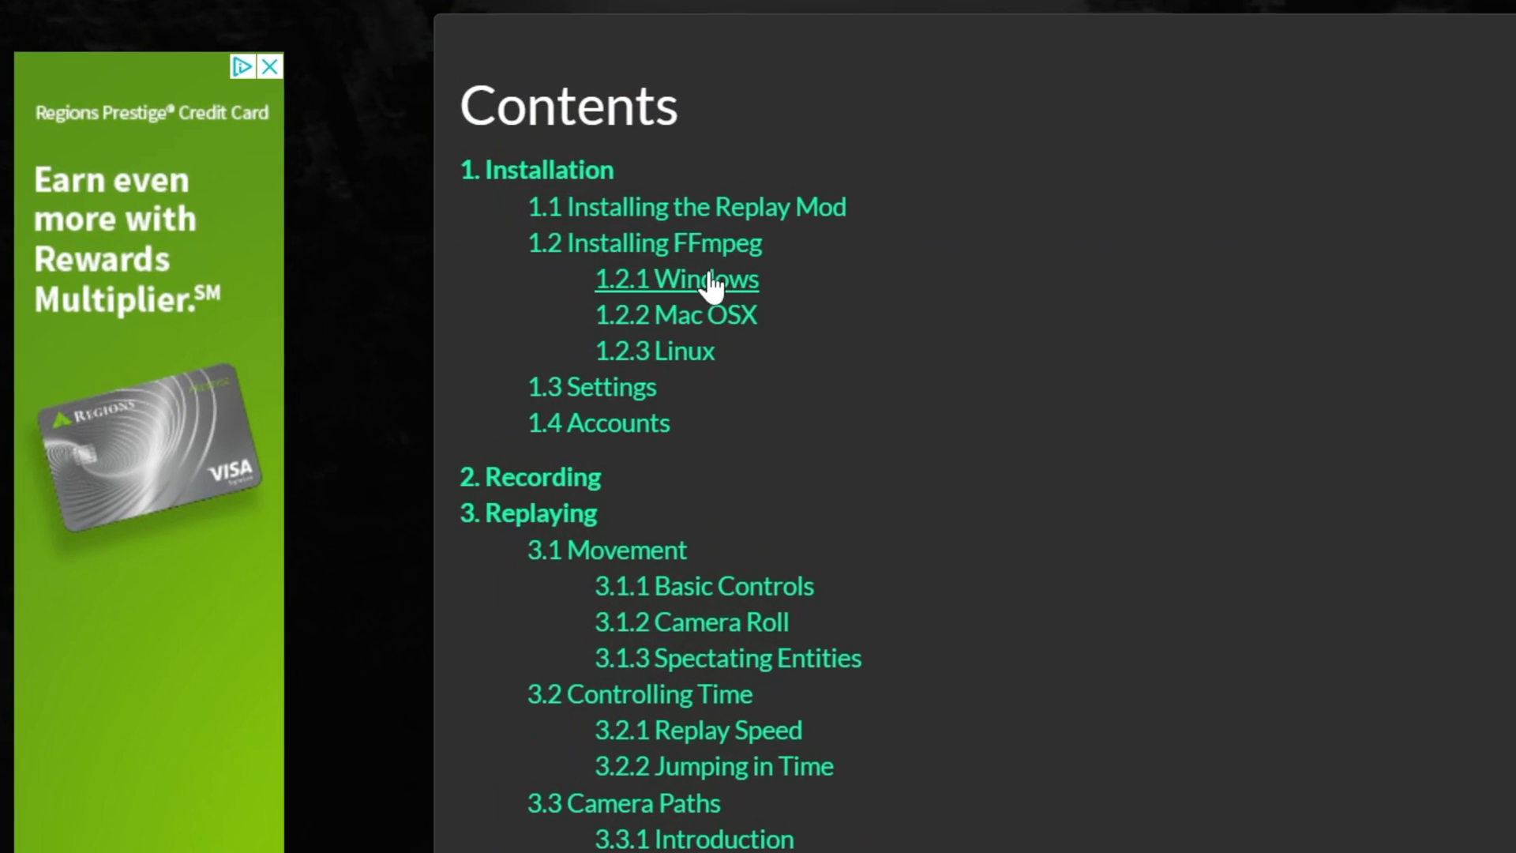
left_click(713, 284)
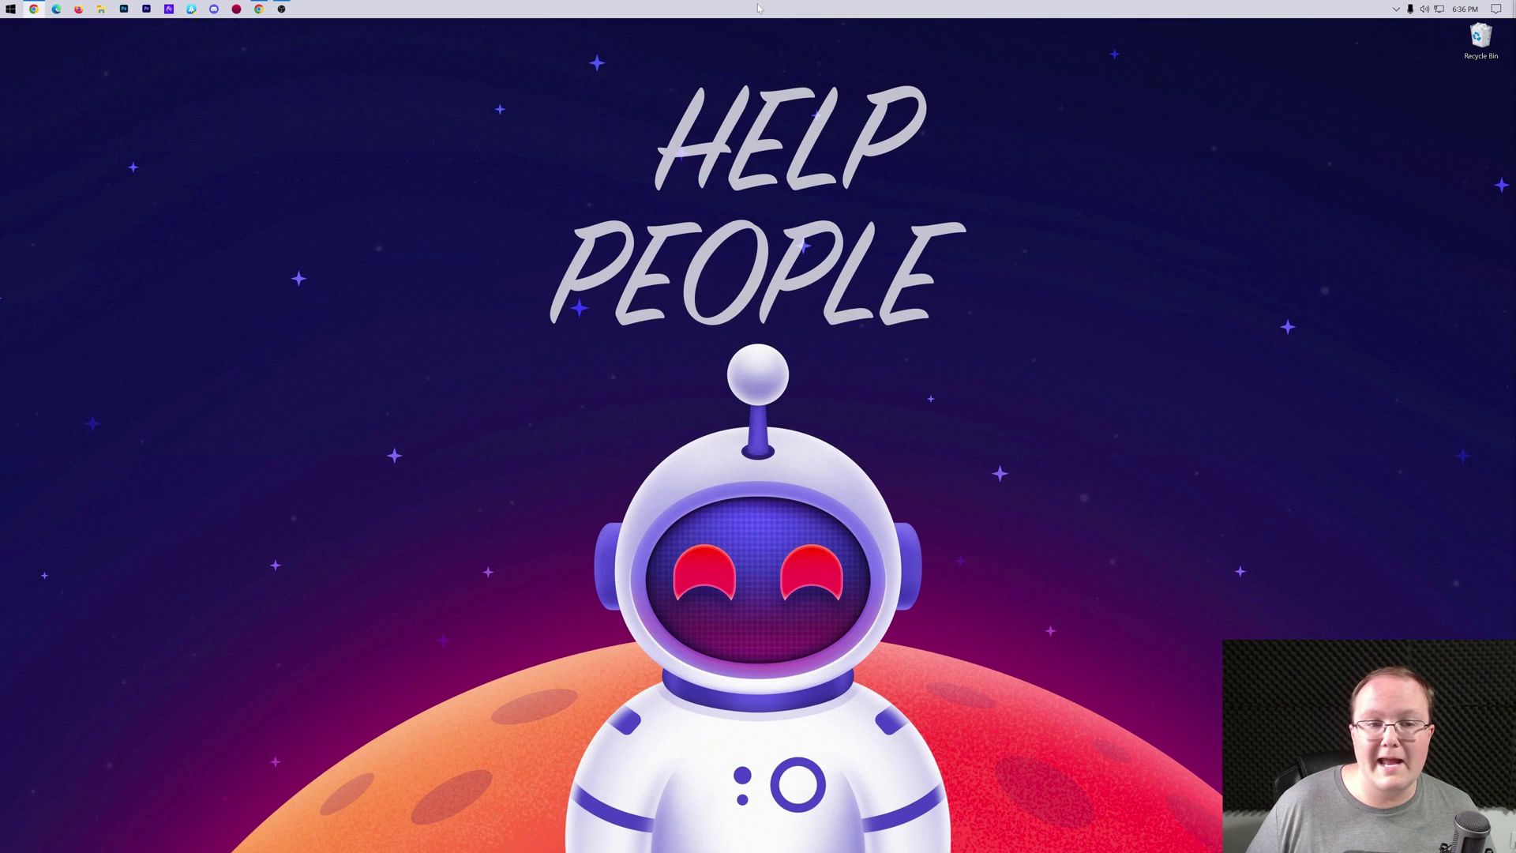
Move the downloaded ffmpeg zip from the Downloads folder onto the desktop and close the folder window.
key("super+e")
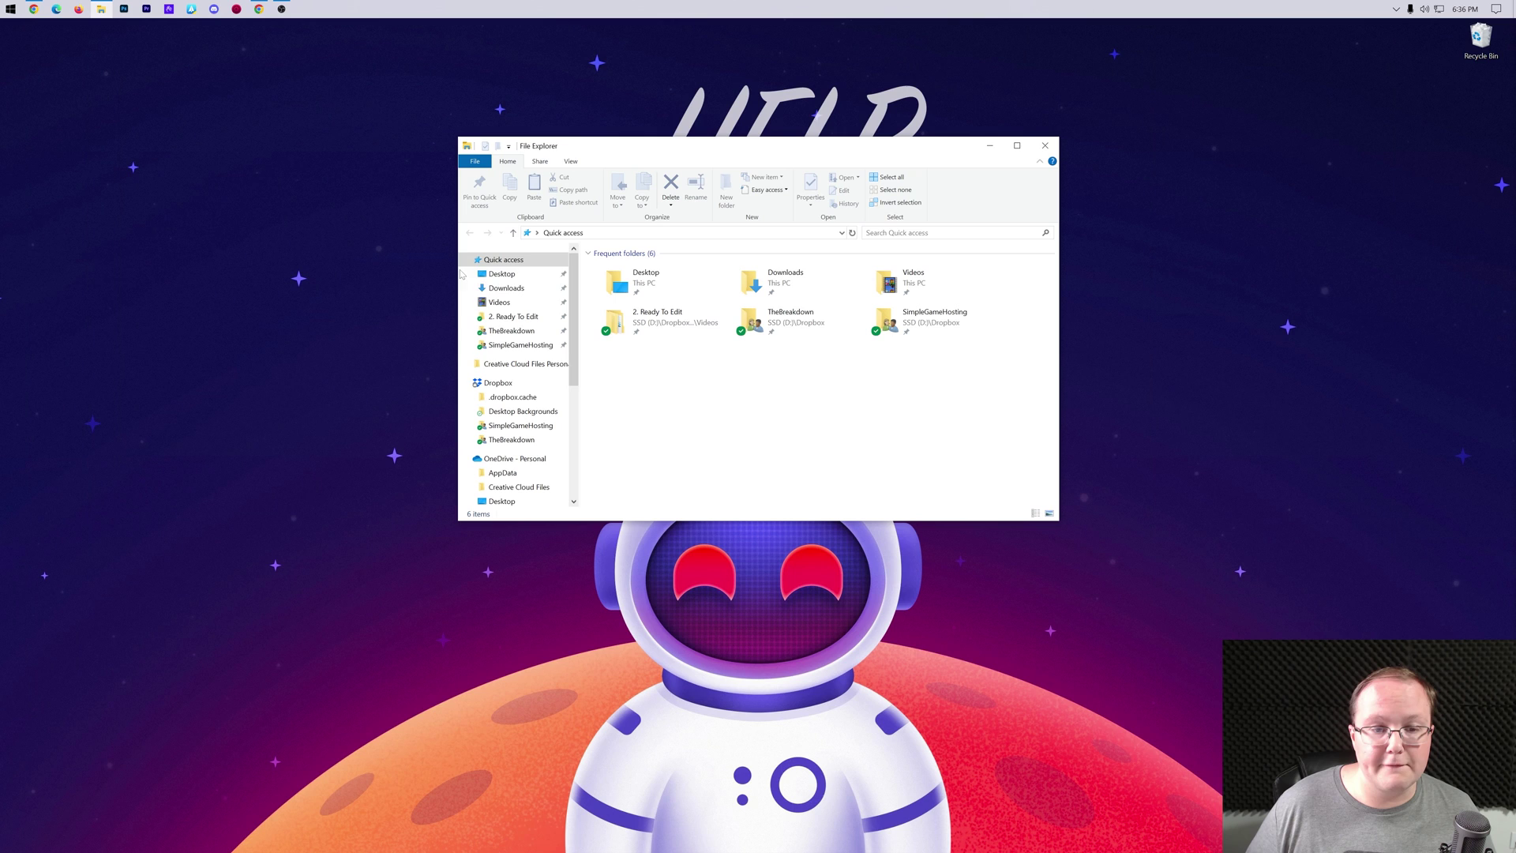
left_click(498, 294)
left_click(647, 273)
left_click_drag(648, 274, 301, 152)
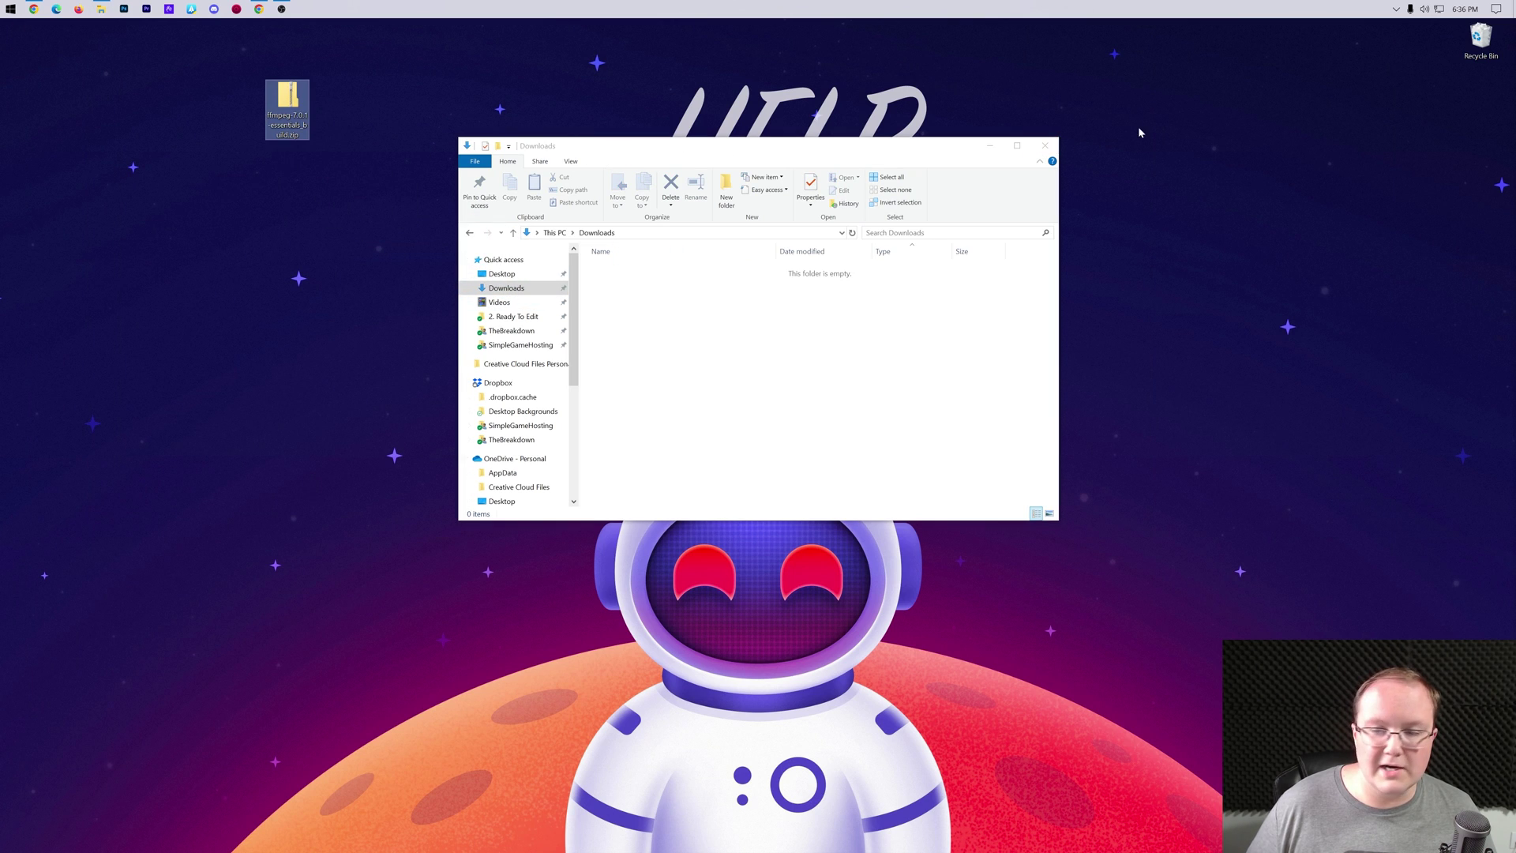
left_click(1045, 145)
Open the fabric-loader-1.21 installation's folder from the Minecraft Launcher and move the ffmpeg zip from the desktop into .minecraft.
key("super")
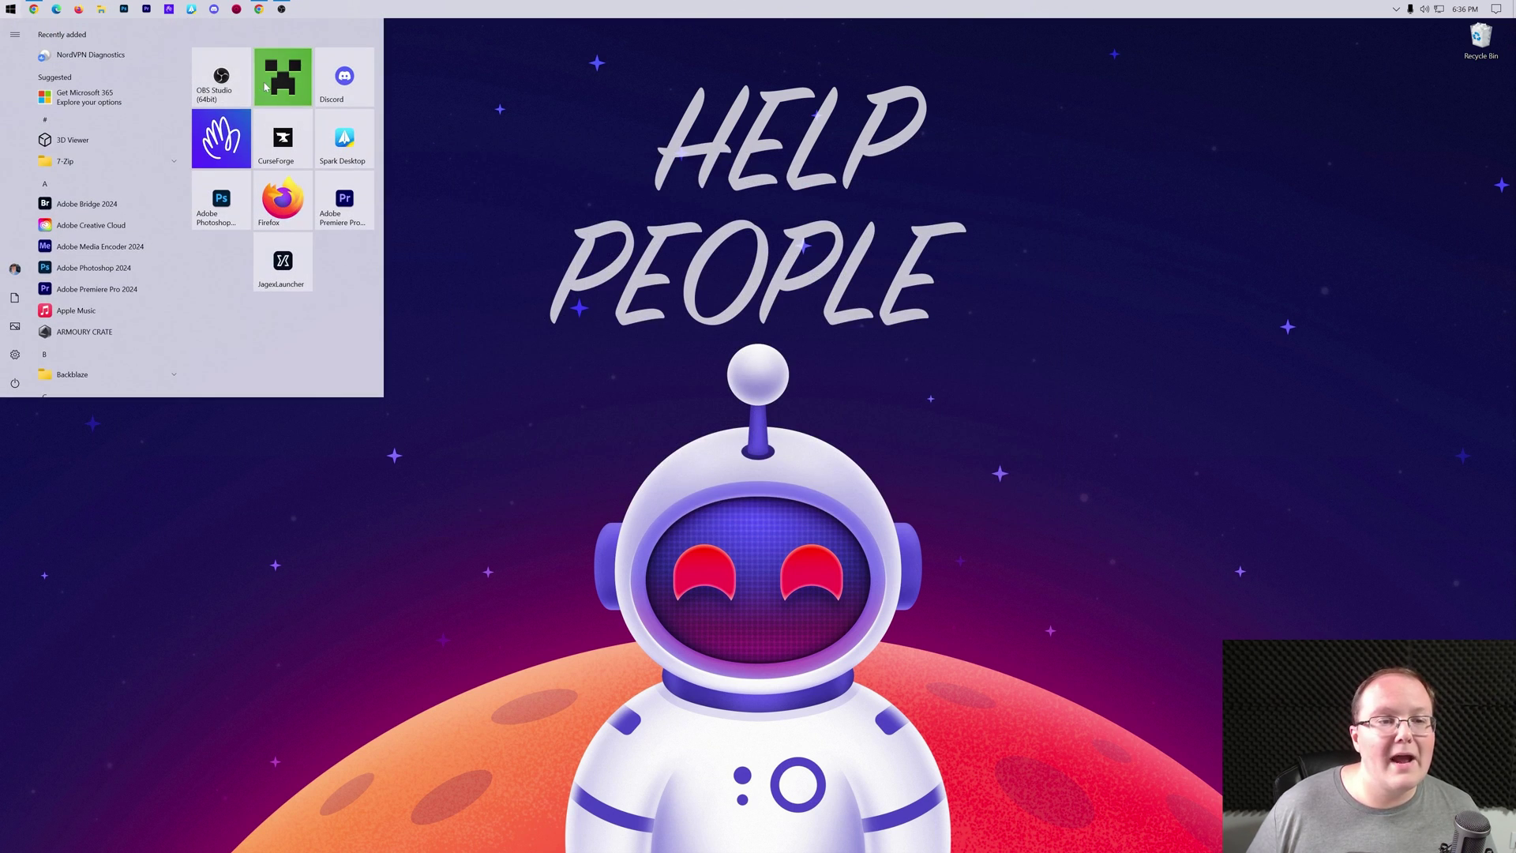
left_click(889, 279)
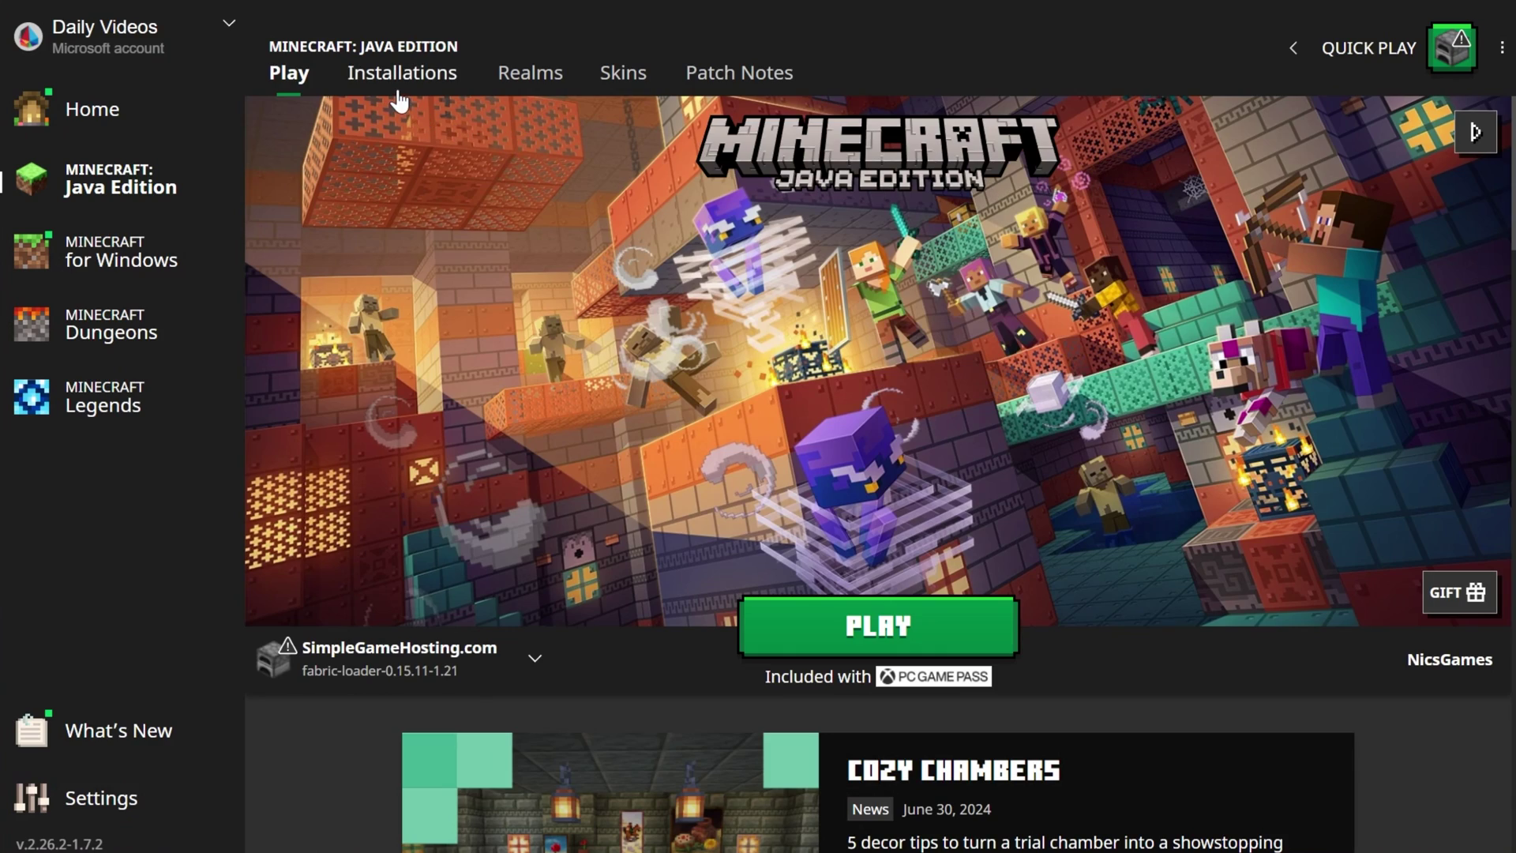
left_click(400, 79)
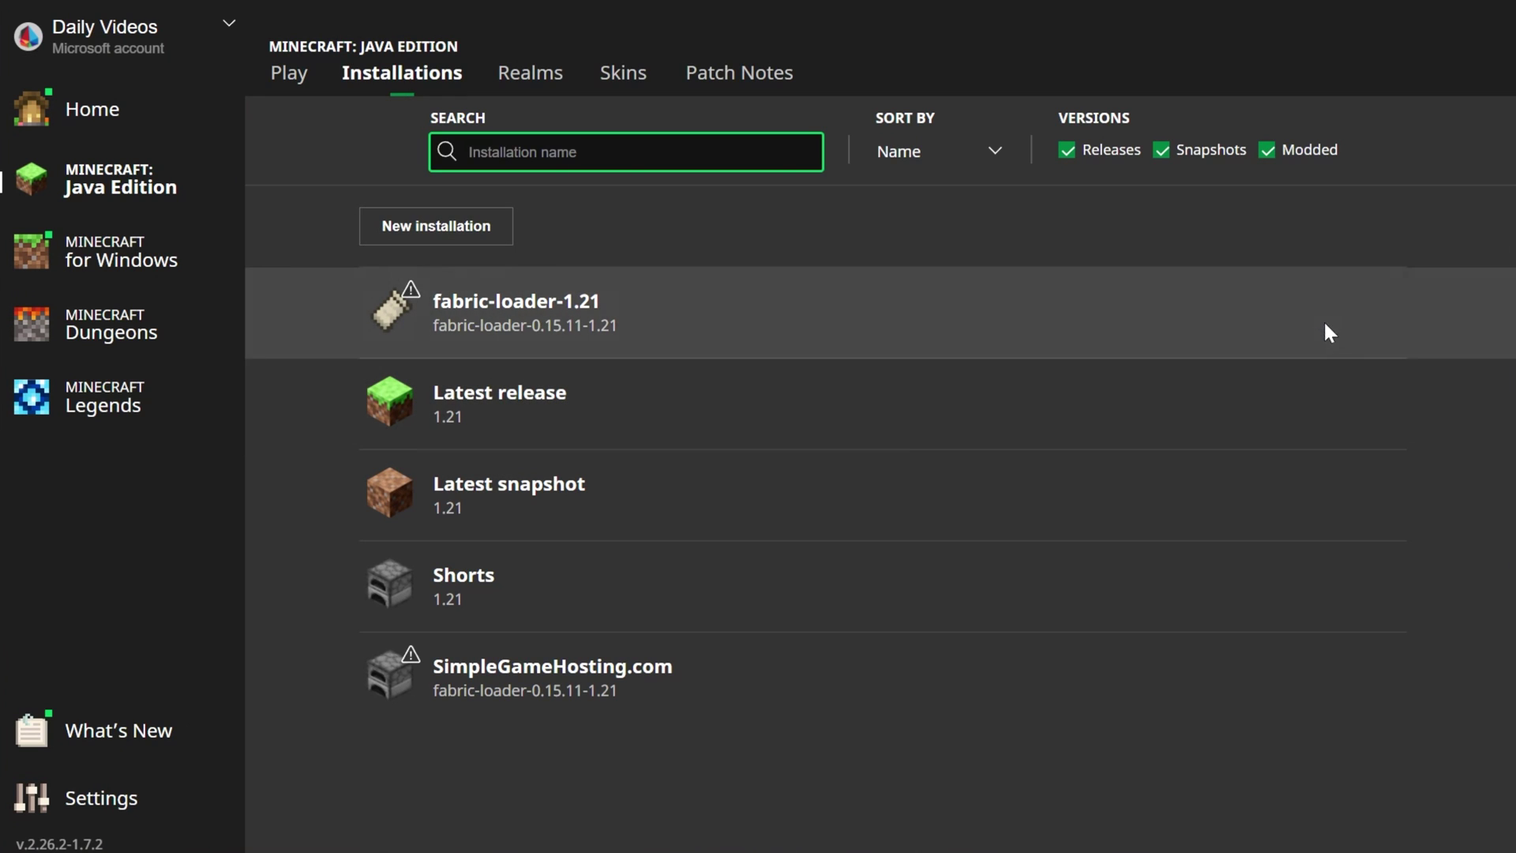
left_click(1323, 320)
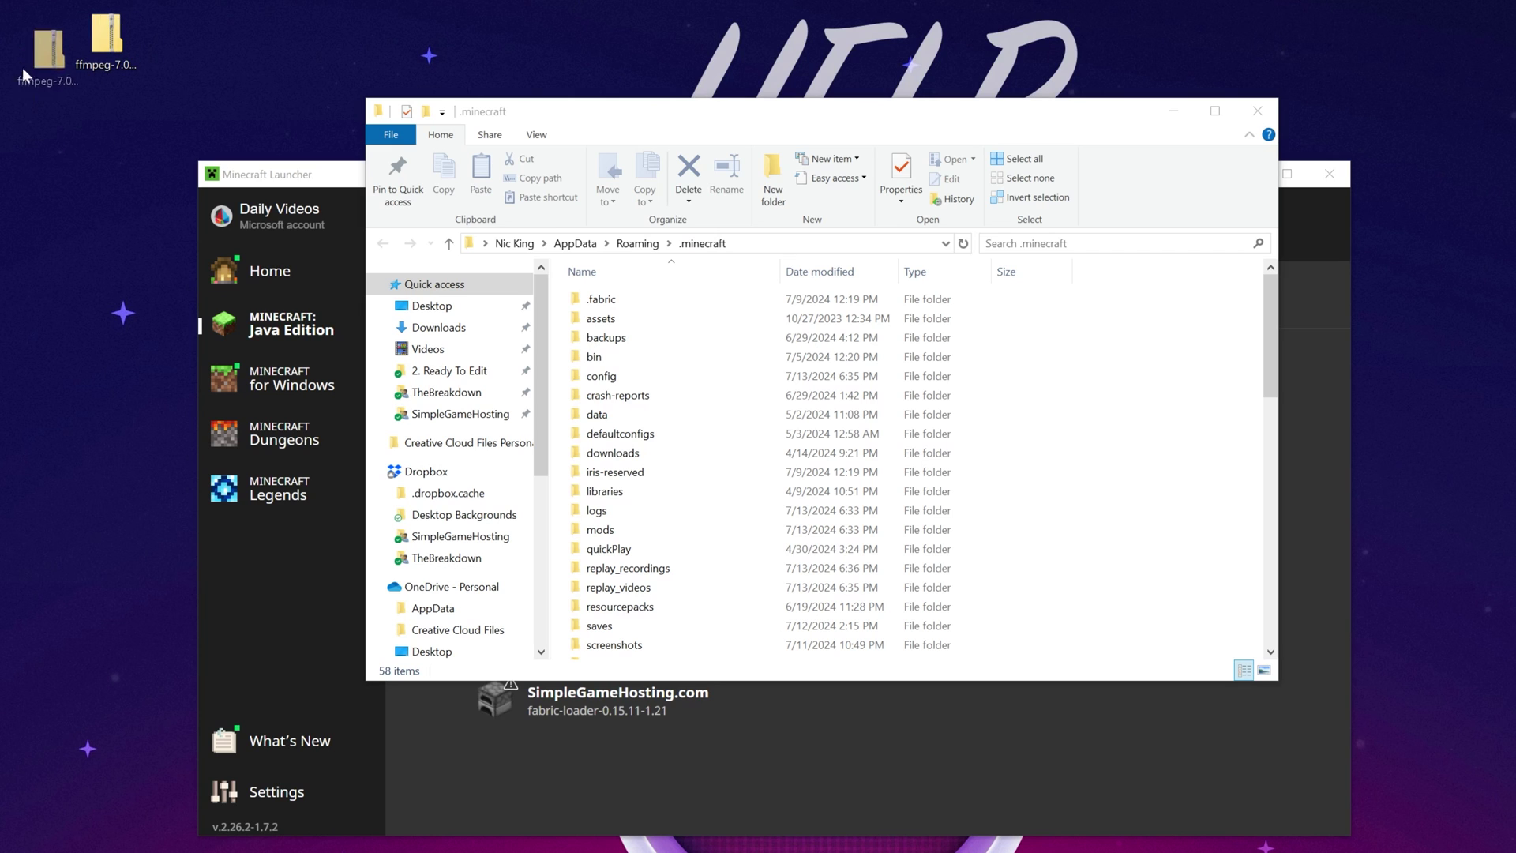
left_click_drag(908, 61, 1167, 381)
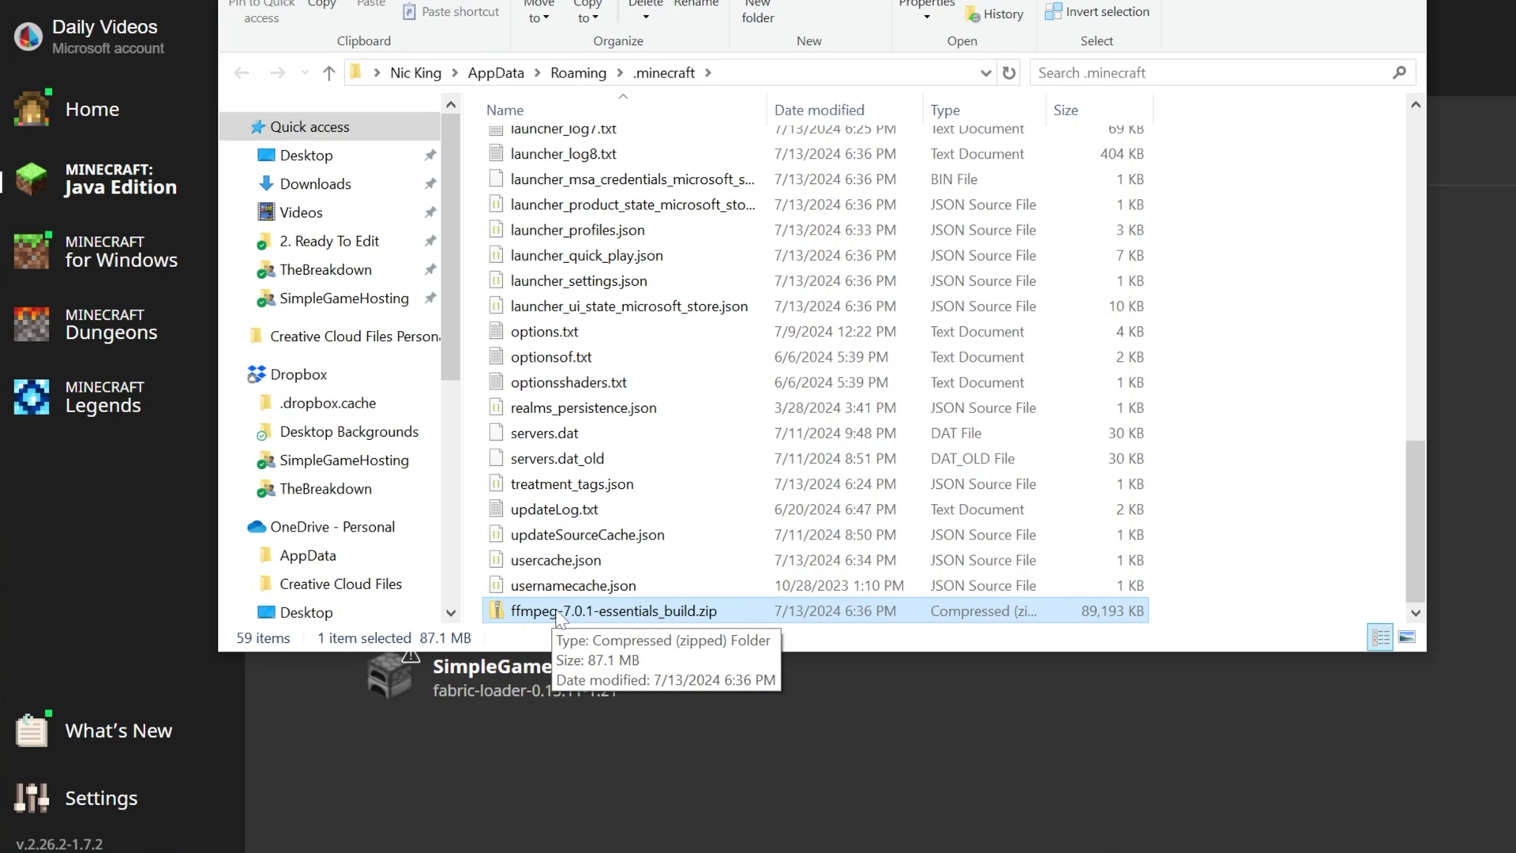
Extract ffmpeg-7.0.1-essentials_build.zip inside the .minecraft folder.
right_click(559, 618)
left_click(636, 767)
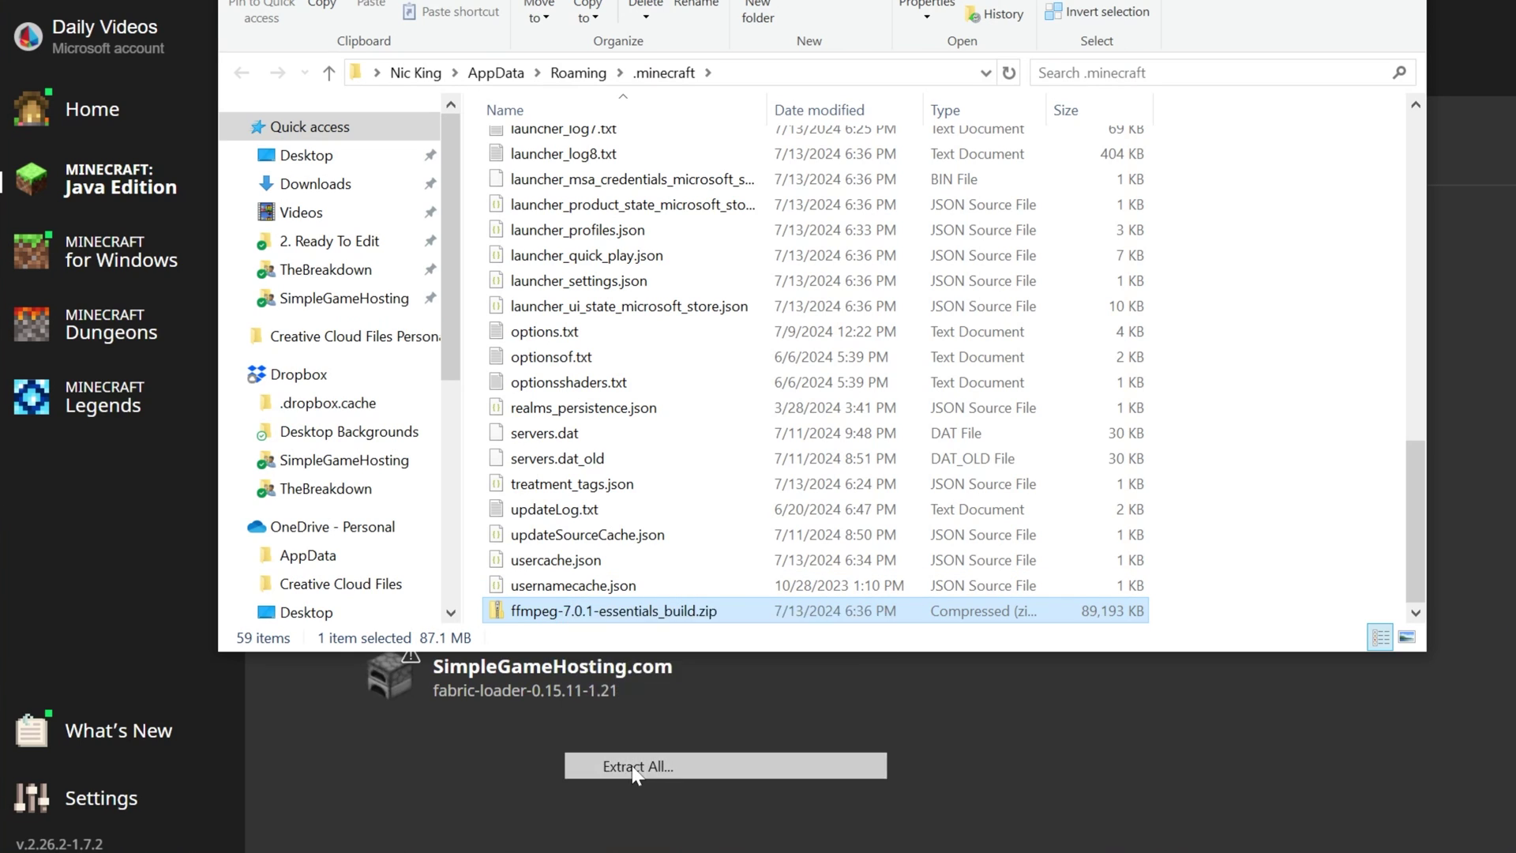
left_click(1022, 737)
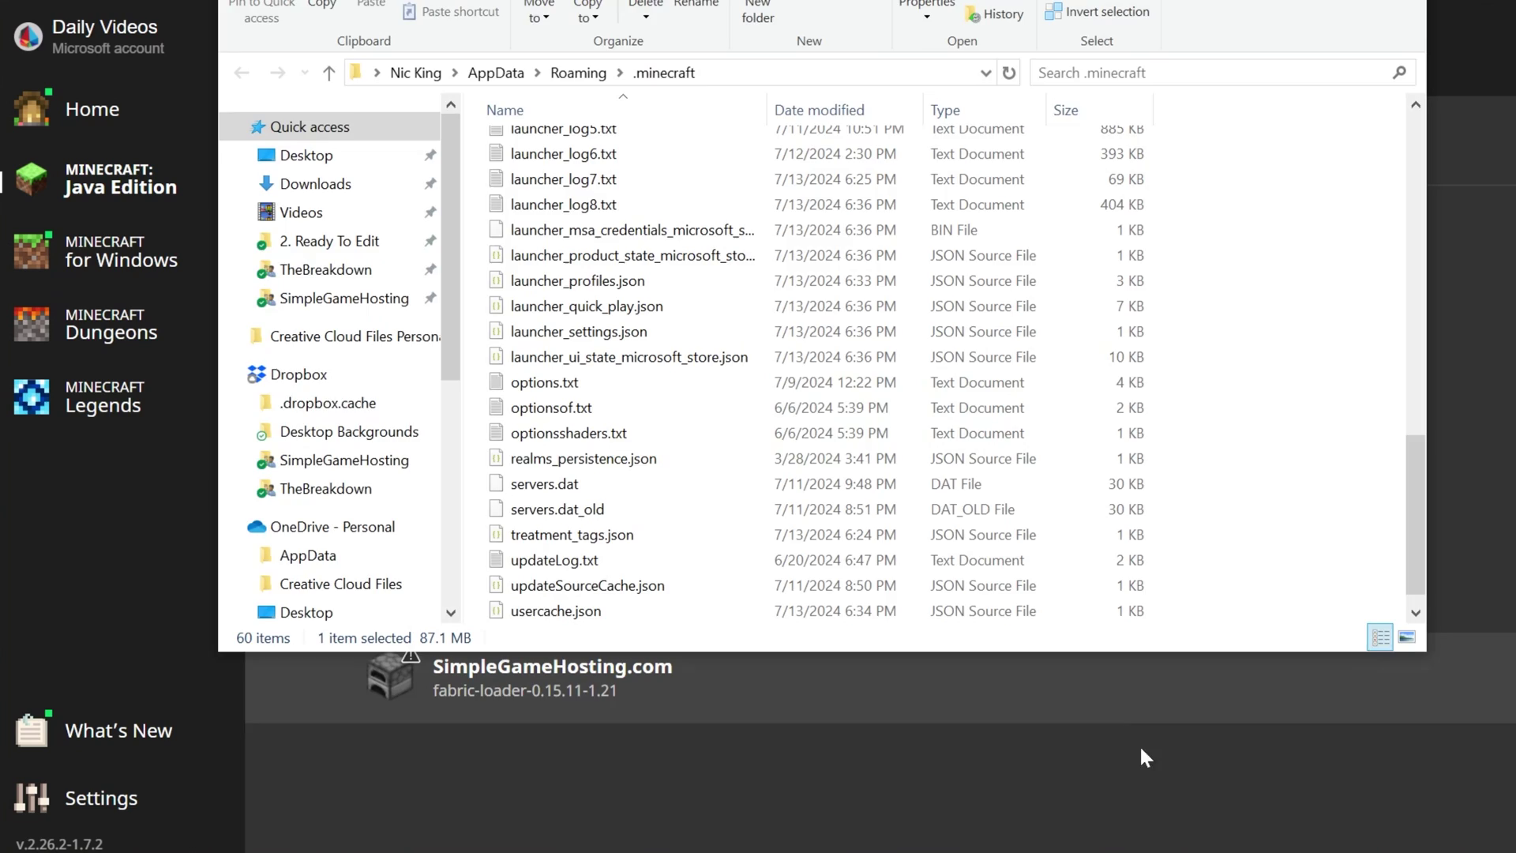
Launch the SimpleGameHosting.com installation from the Minecraft Launcher.
left_click(1141, 748)
left_click(1259, 677)
left_click(1016, 555)
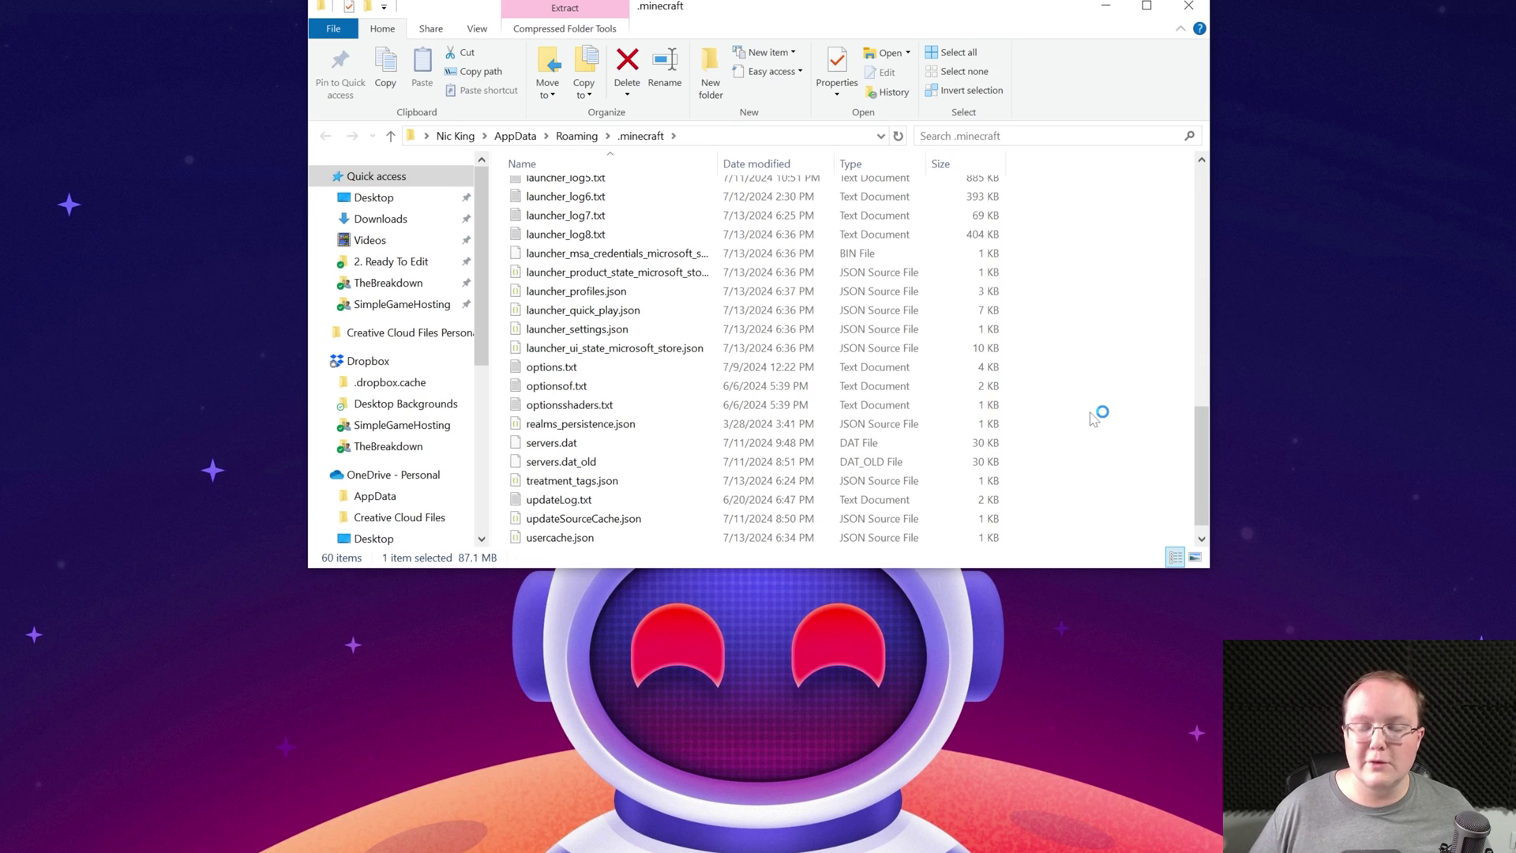
left_click(1058, 300)
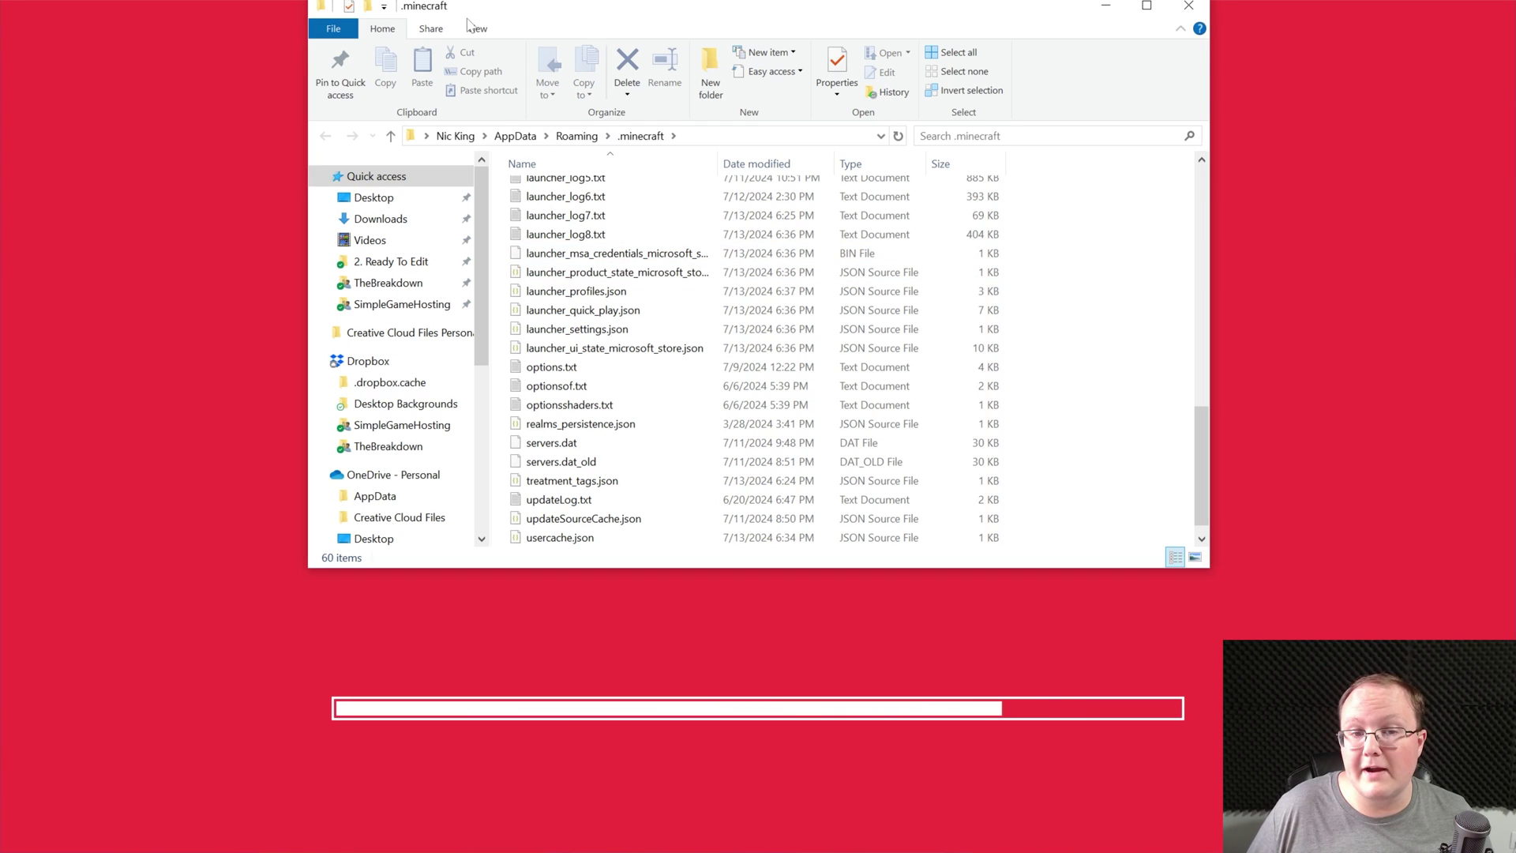
Look through the .minecraft folder for the extracted ffmpeg folder, and check the replay_recordings and replay_videos folders.
scroll(590, 328, "up", 7)
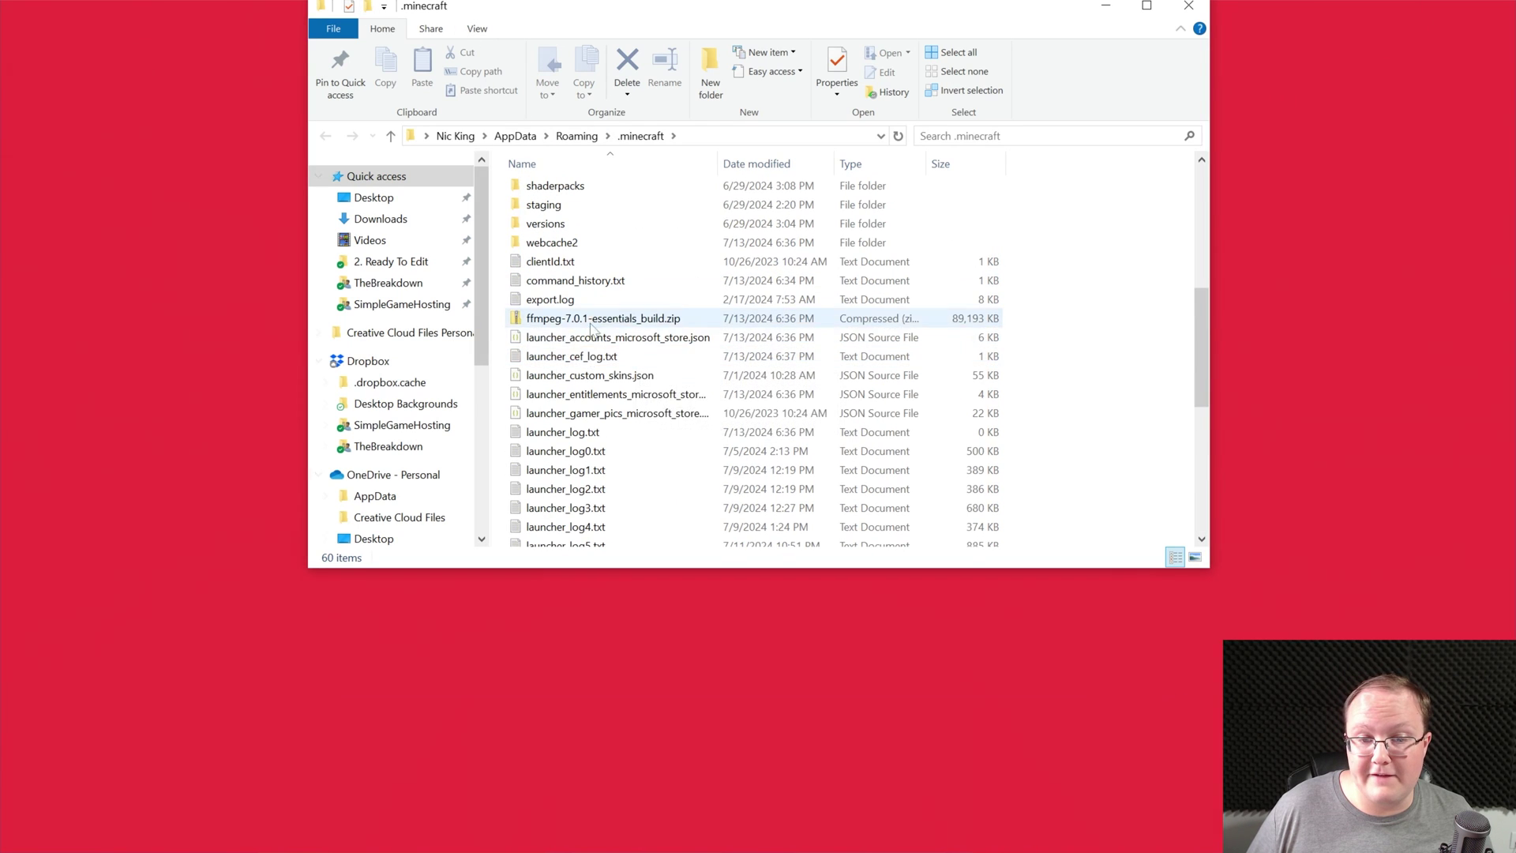
scroll(591, 328, "up", 6)
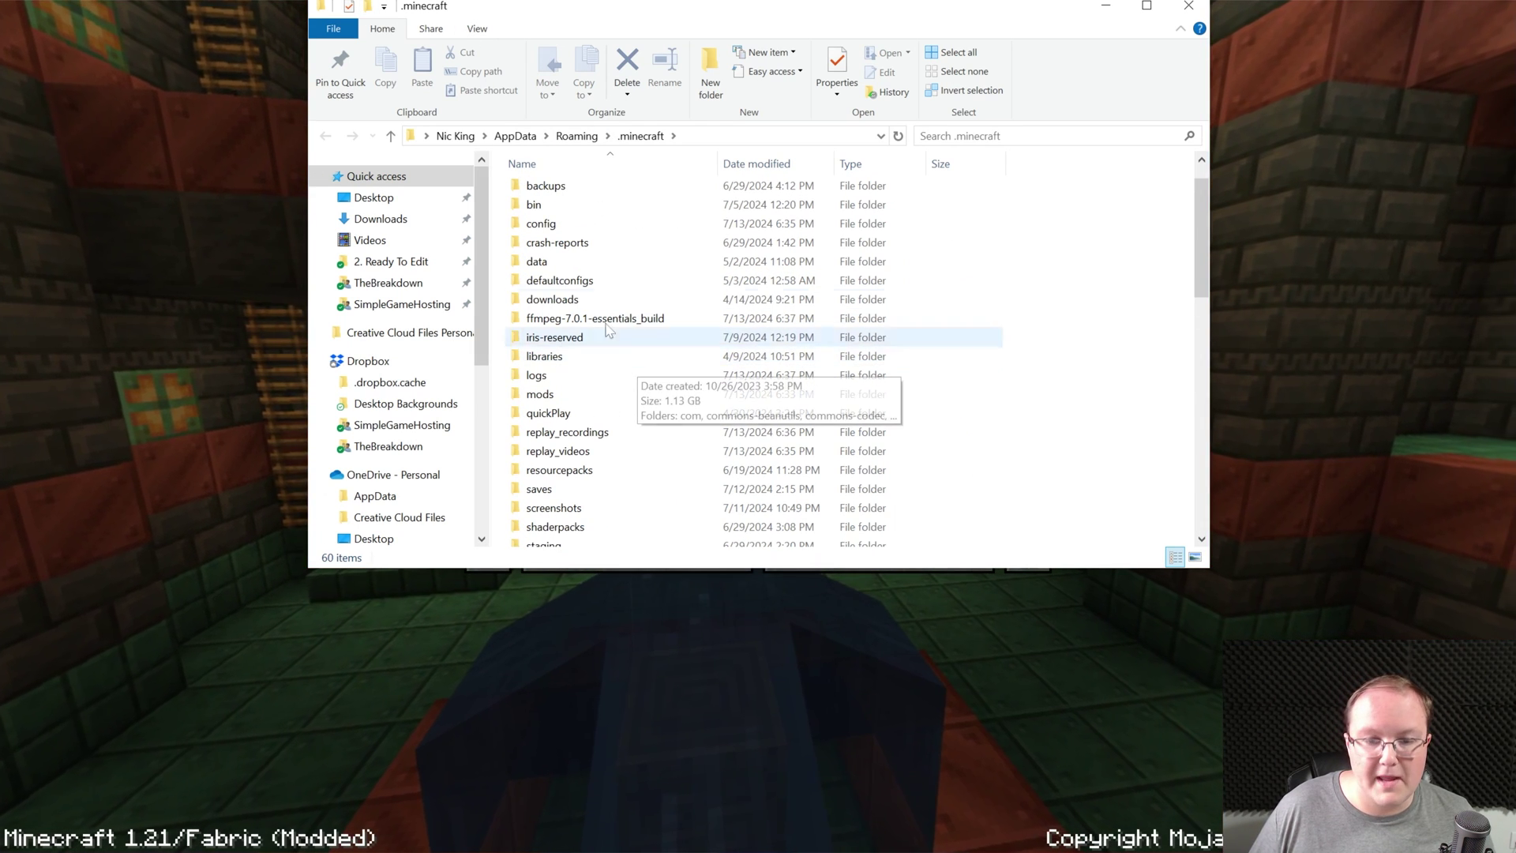
scroll(608, 330, "down", 2)
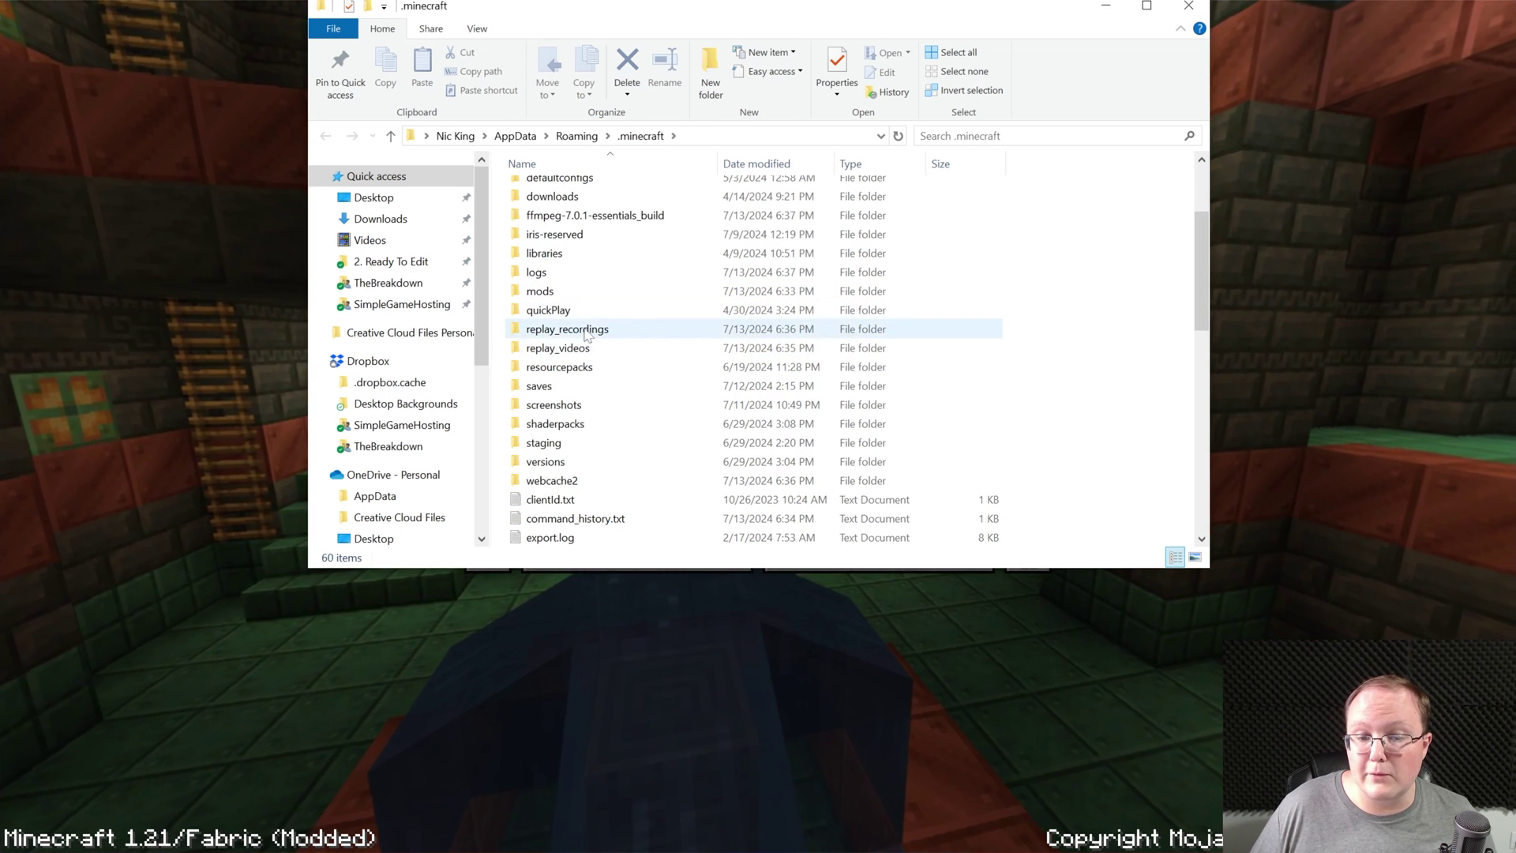
double_click(586, 334)
key("alt+Left")
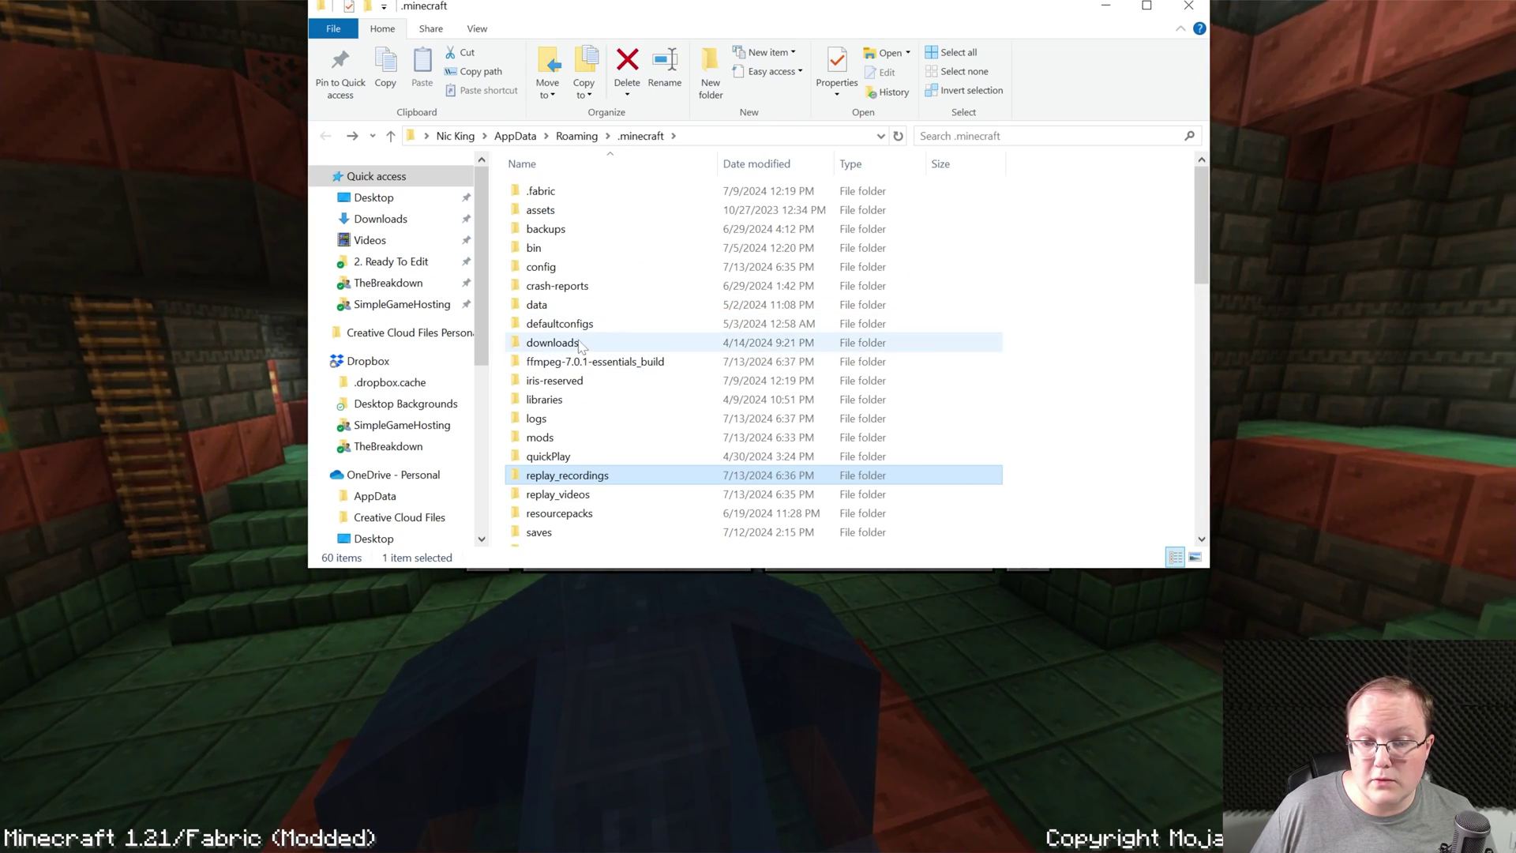
scroll(580, 348, "down", 1)
double_click(569, 450)
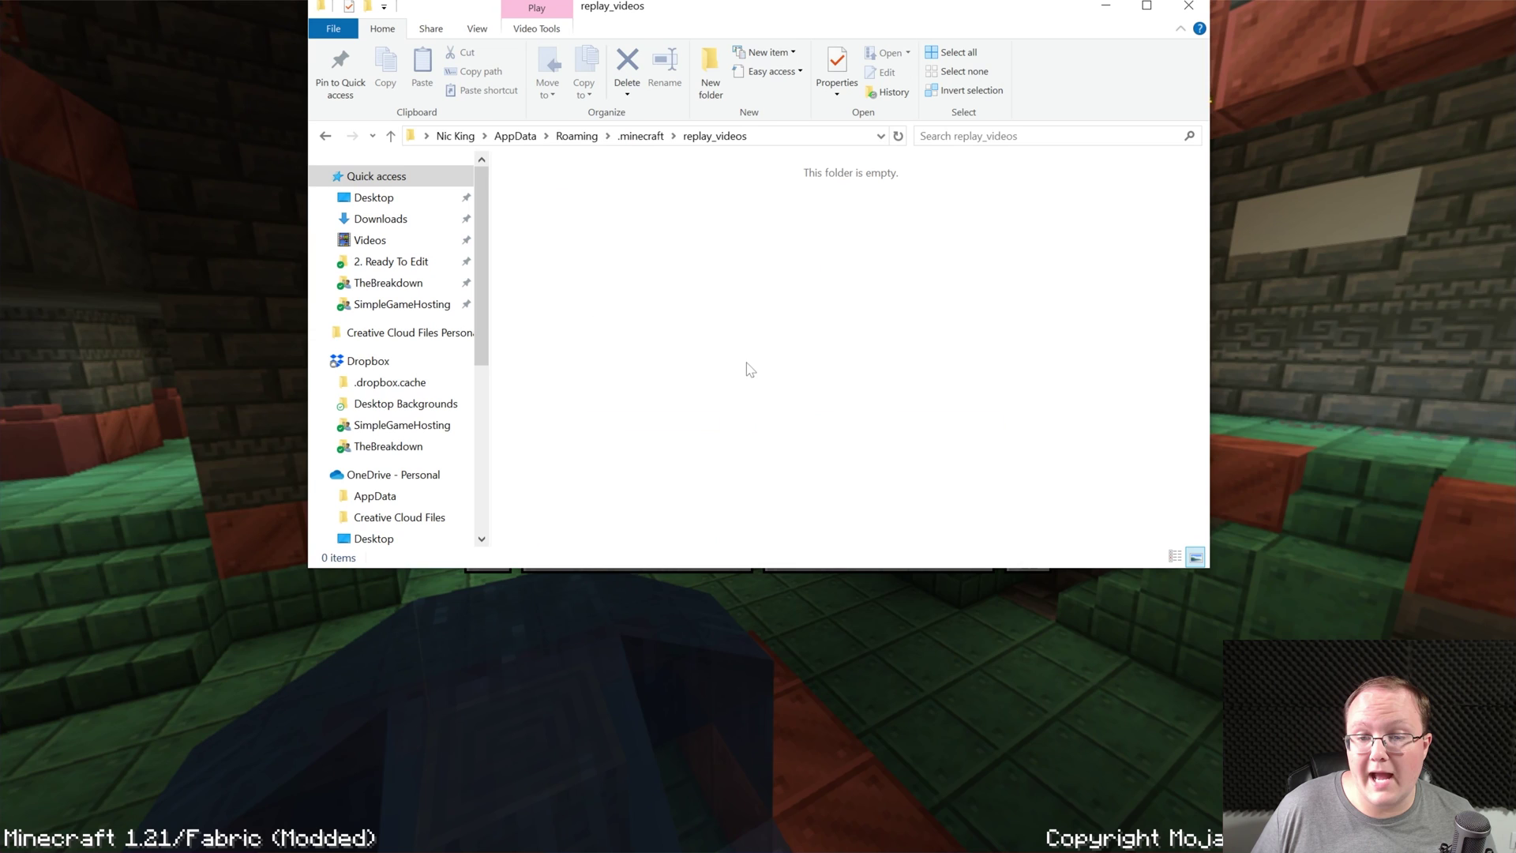
Switch back to Minecraft and load the replay 2024_07_13_18_34_19 from the Replay Viewer.
key("alt+Tab")
left_click(1023, 541)
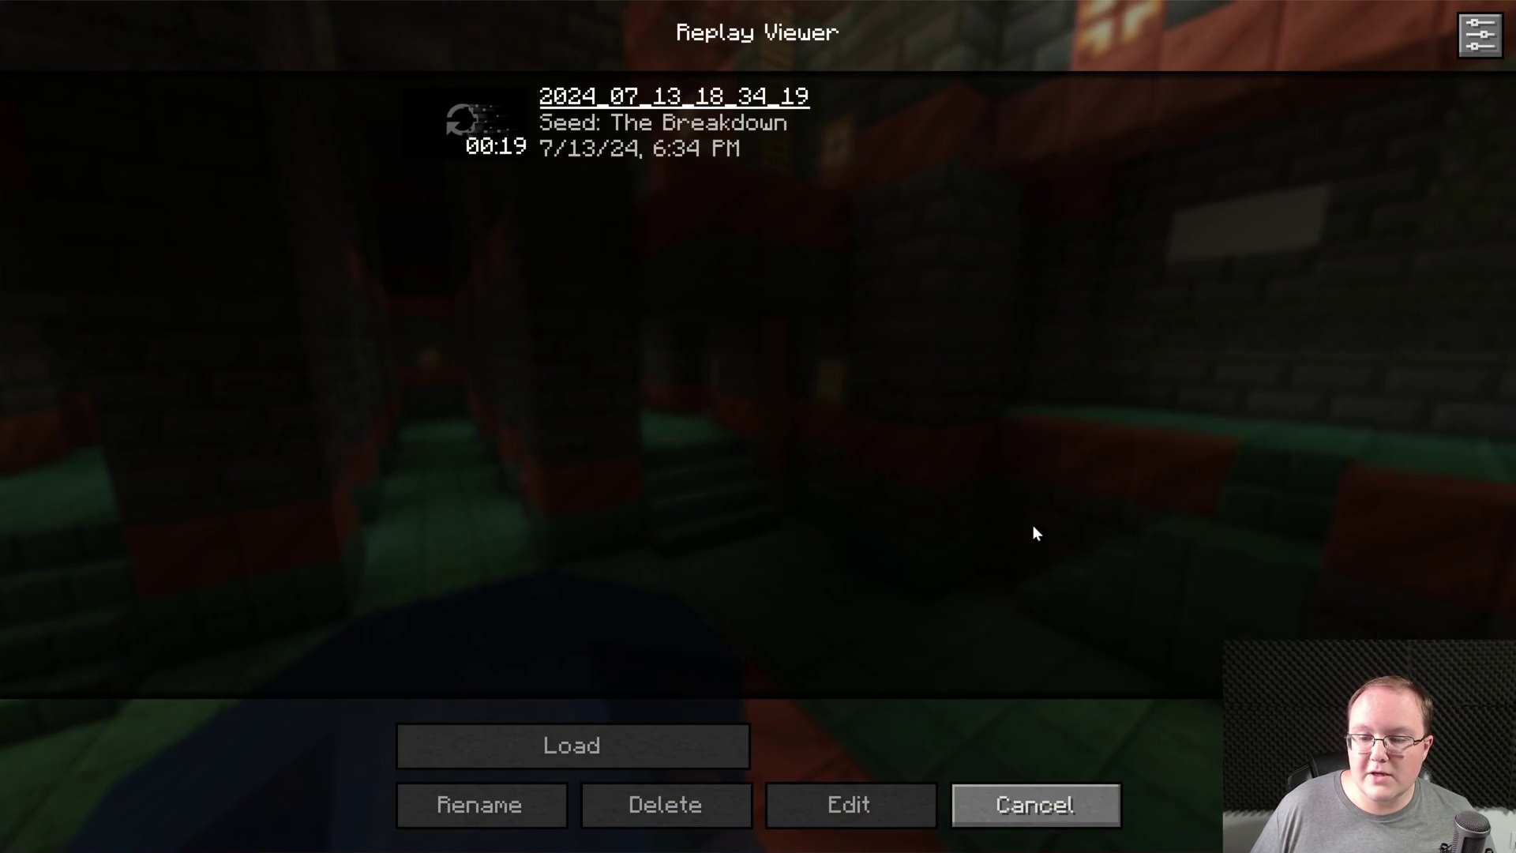
left_click(677, 760)
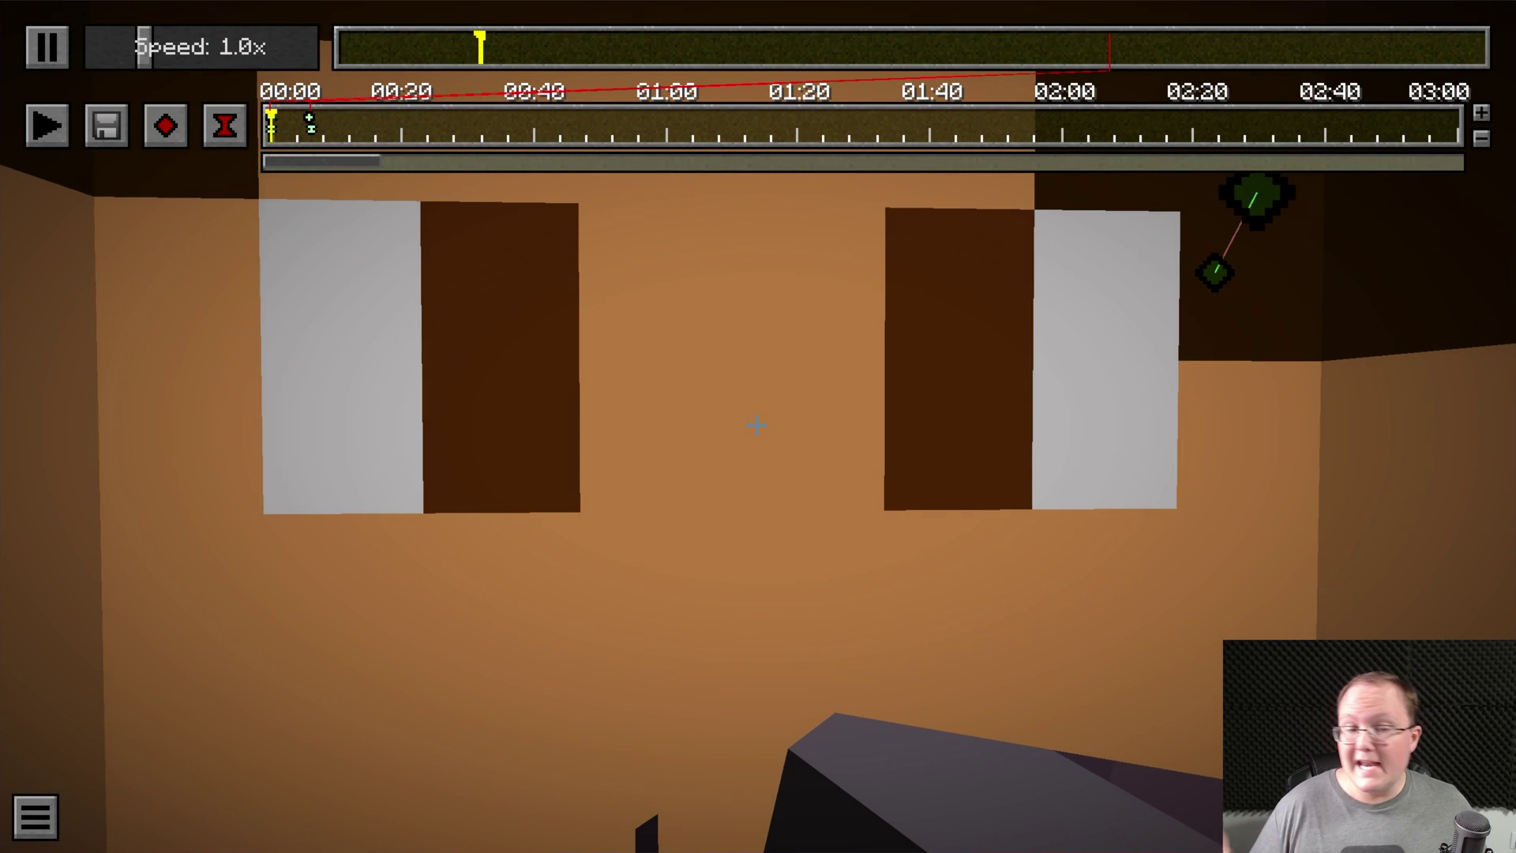
Pause the replay and render its camera path as an MP4 at 1920 × 1080, 20 mbps and 60 fps.
key("Escape")
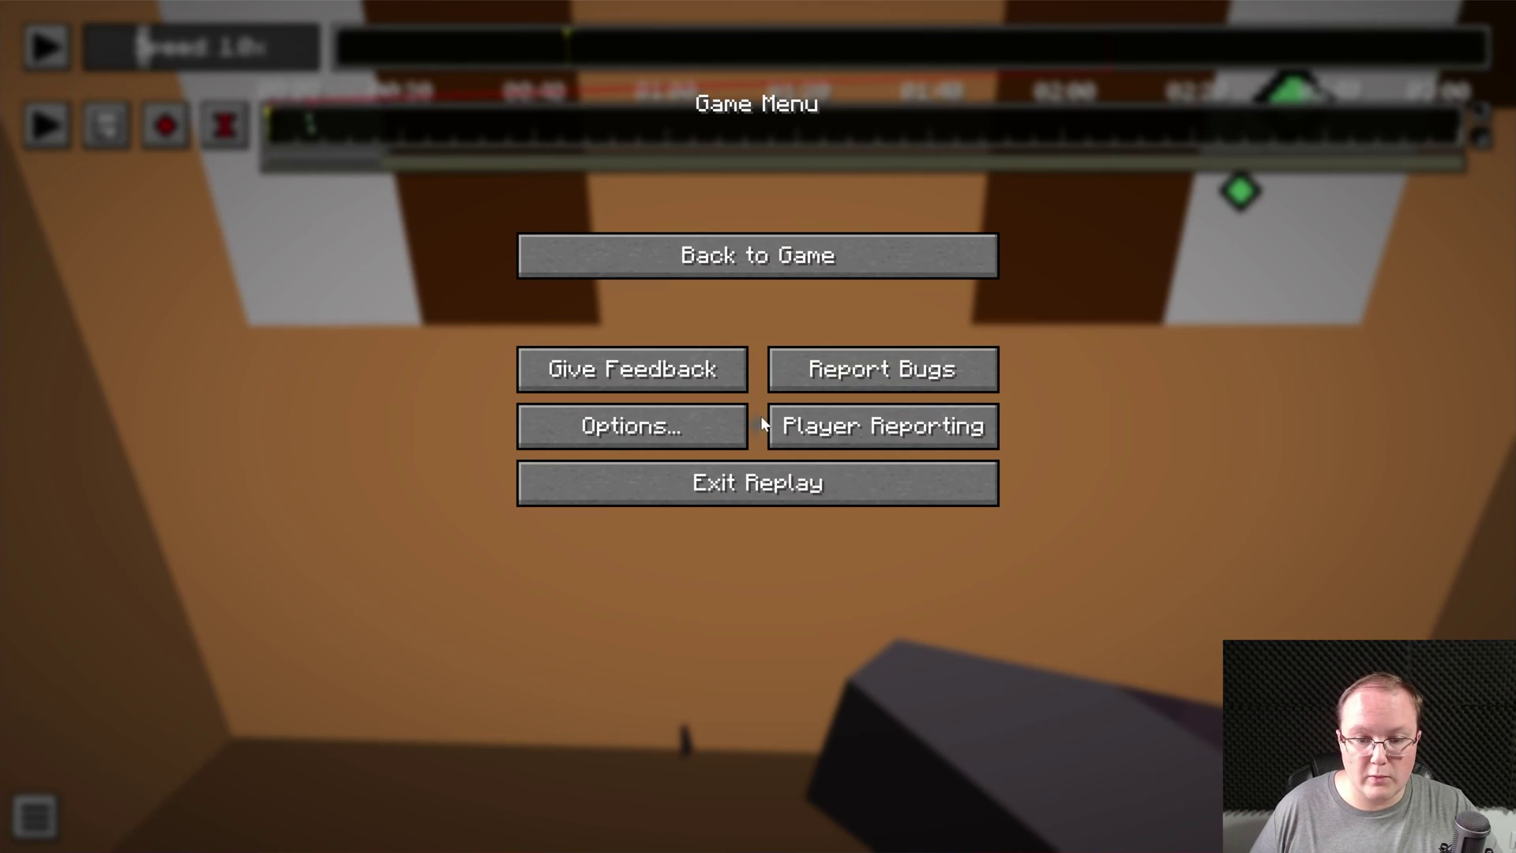
key("Escape")
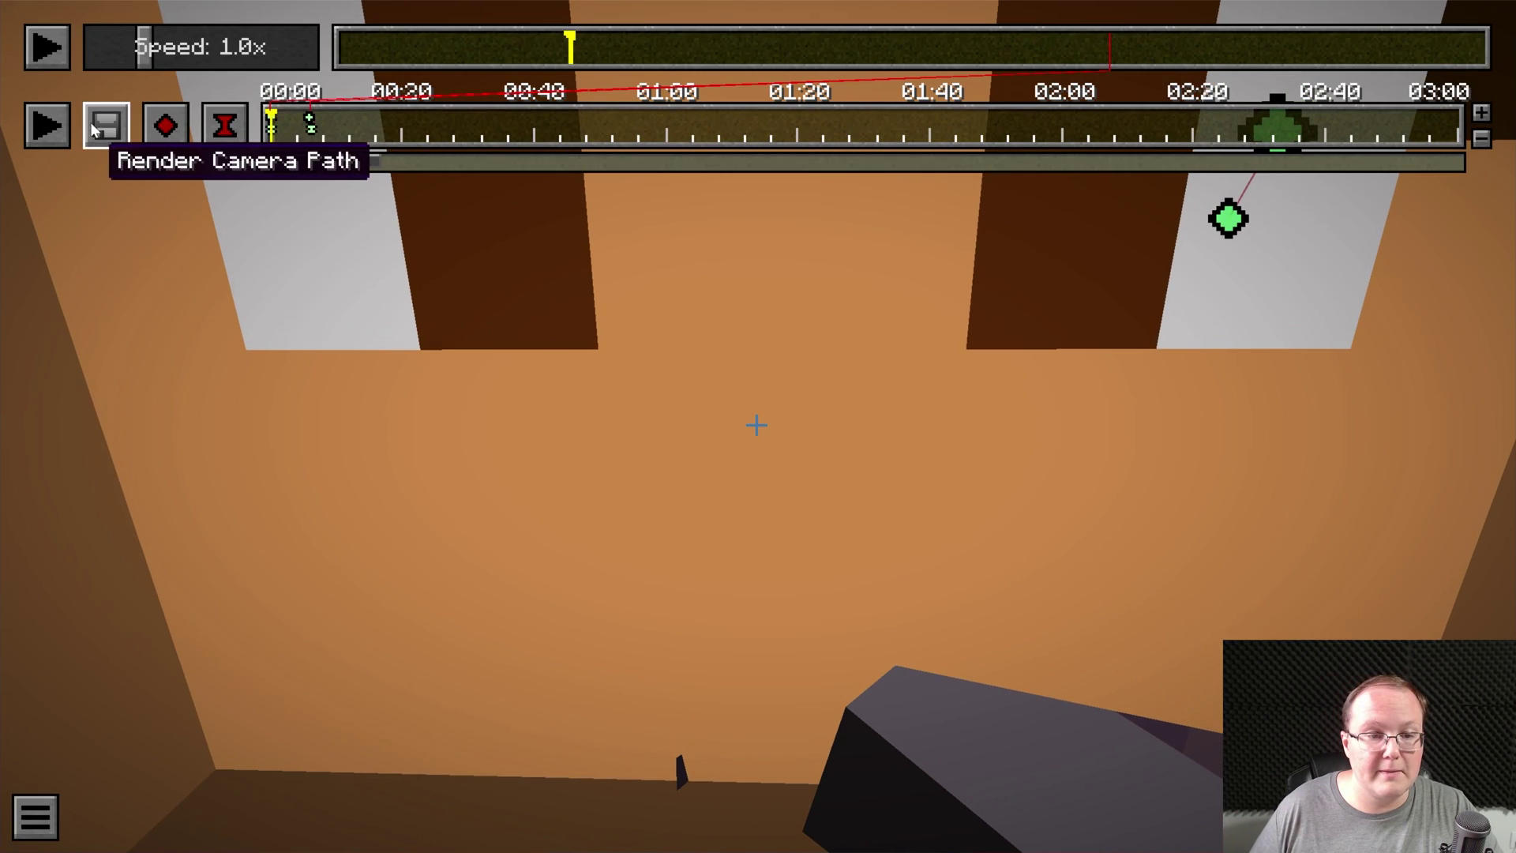
left_click(93, 129)
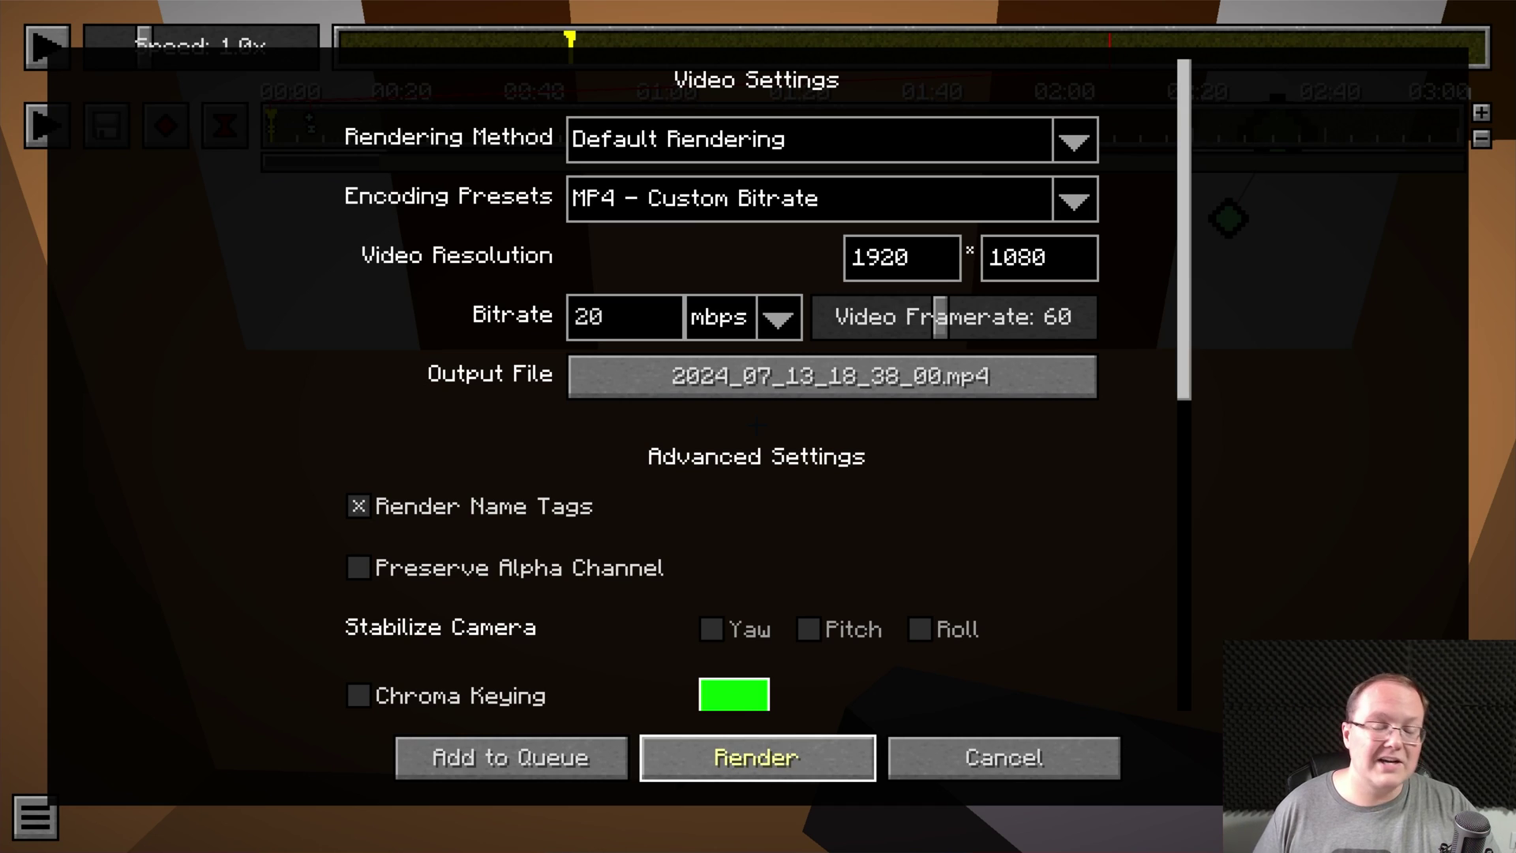
left_click(756, 757)
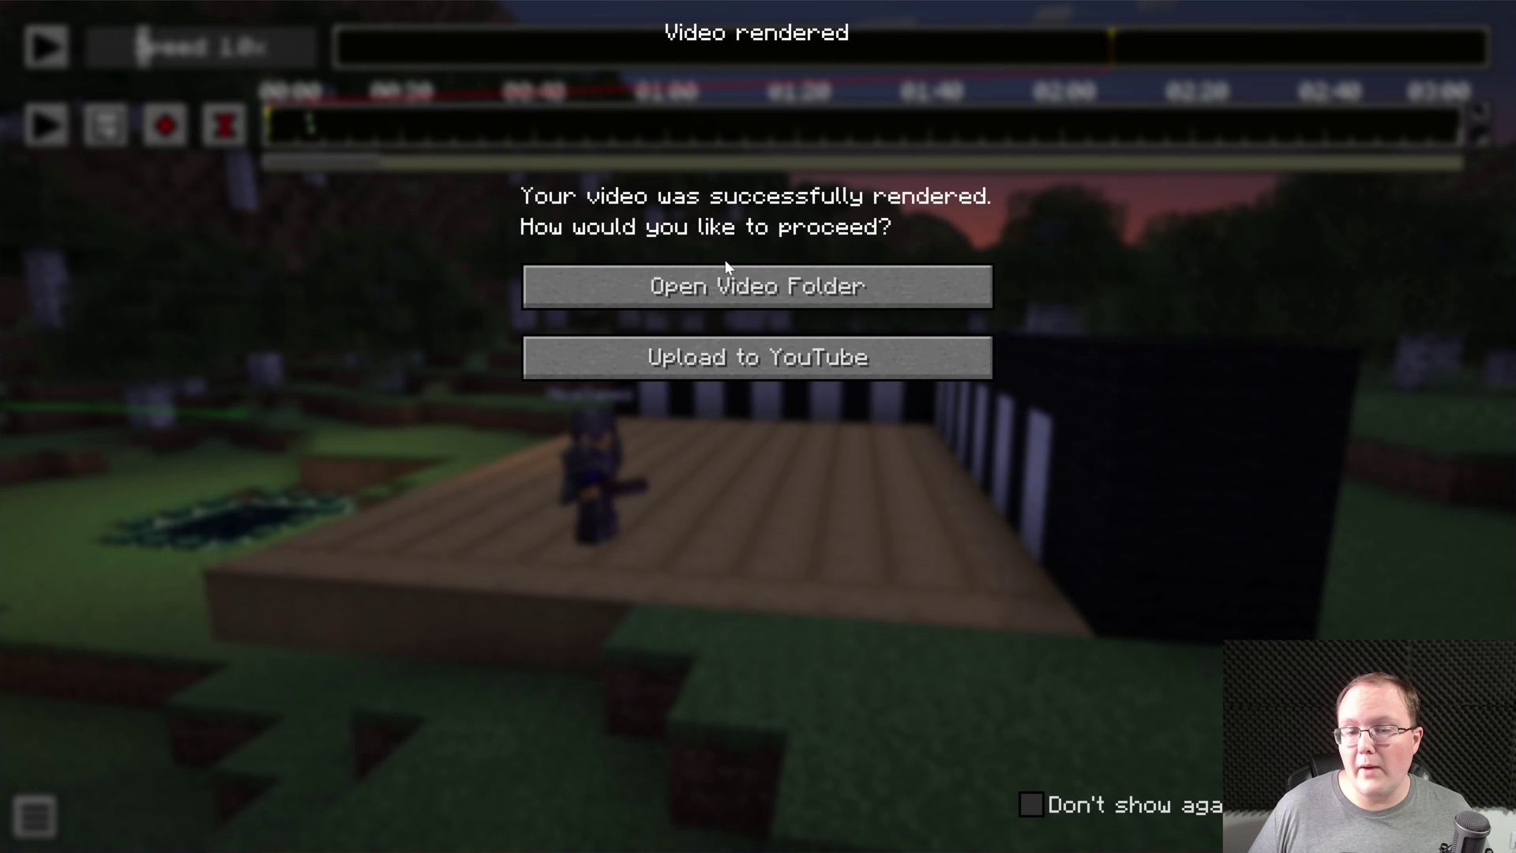
Open the replay_videos folder inside .minecraft and play the rendered video 2024_07_13_18_38_00.mp4.
left_click(724, 272)
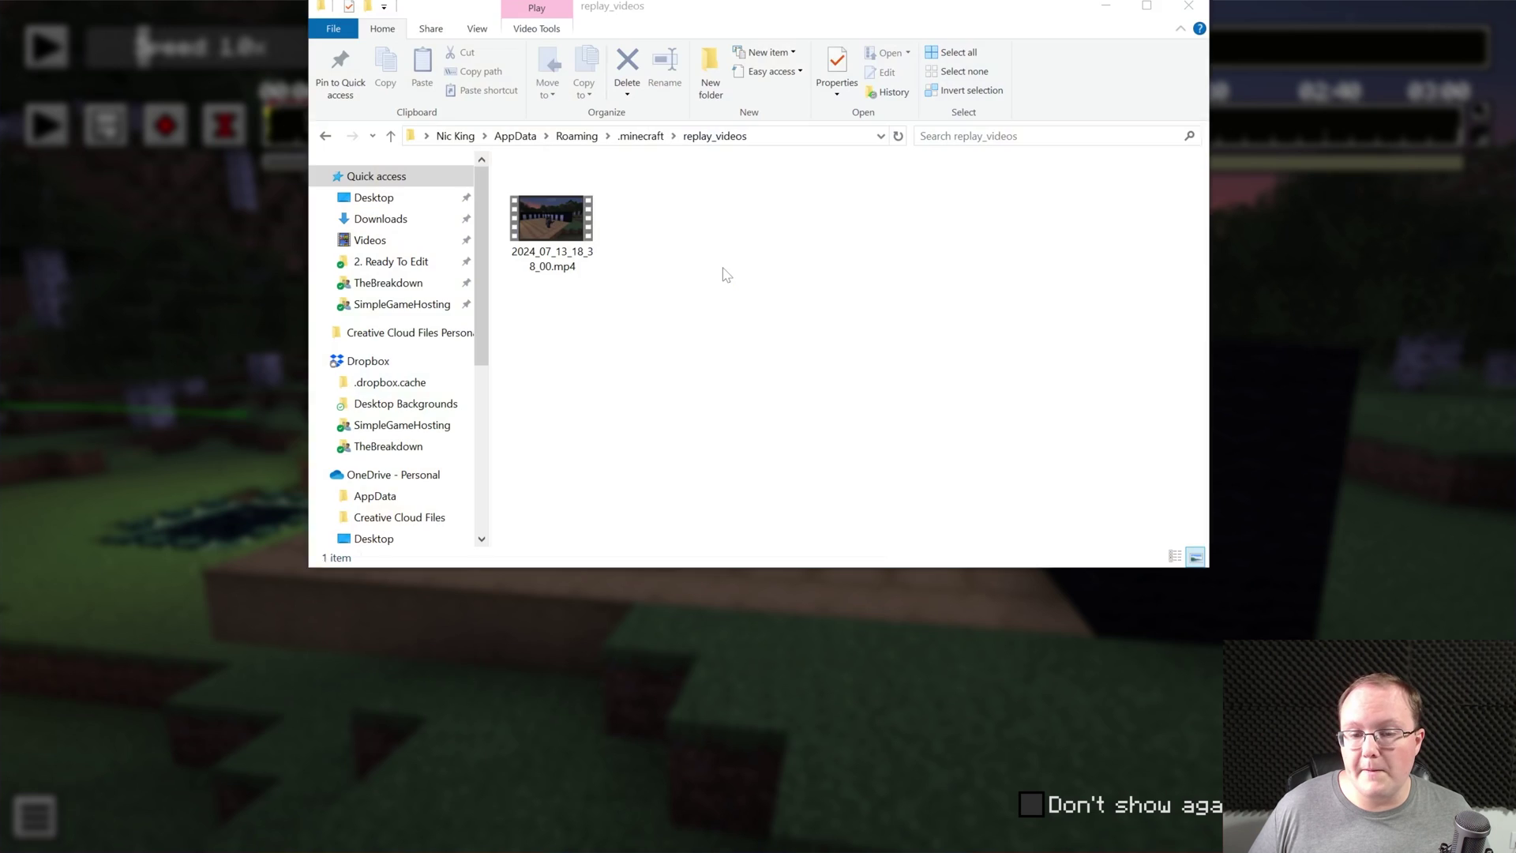
left_click(658, 138)
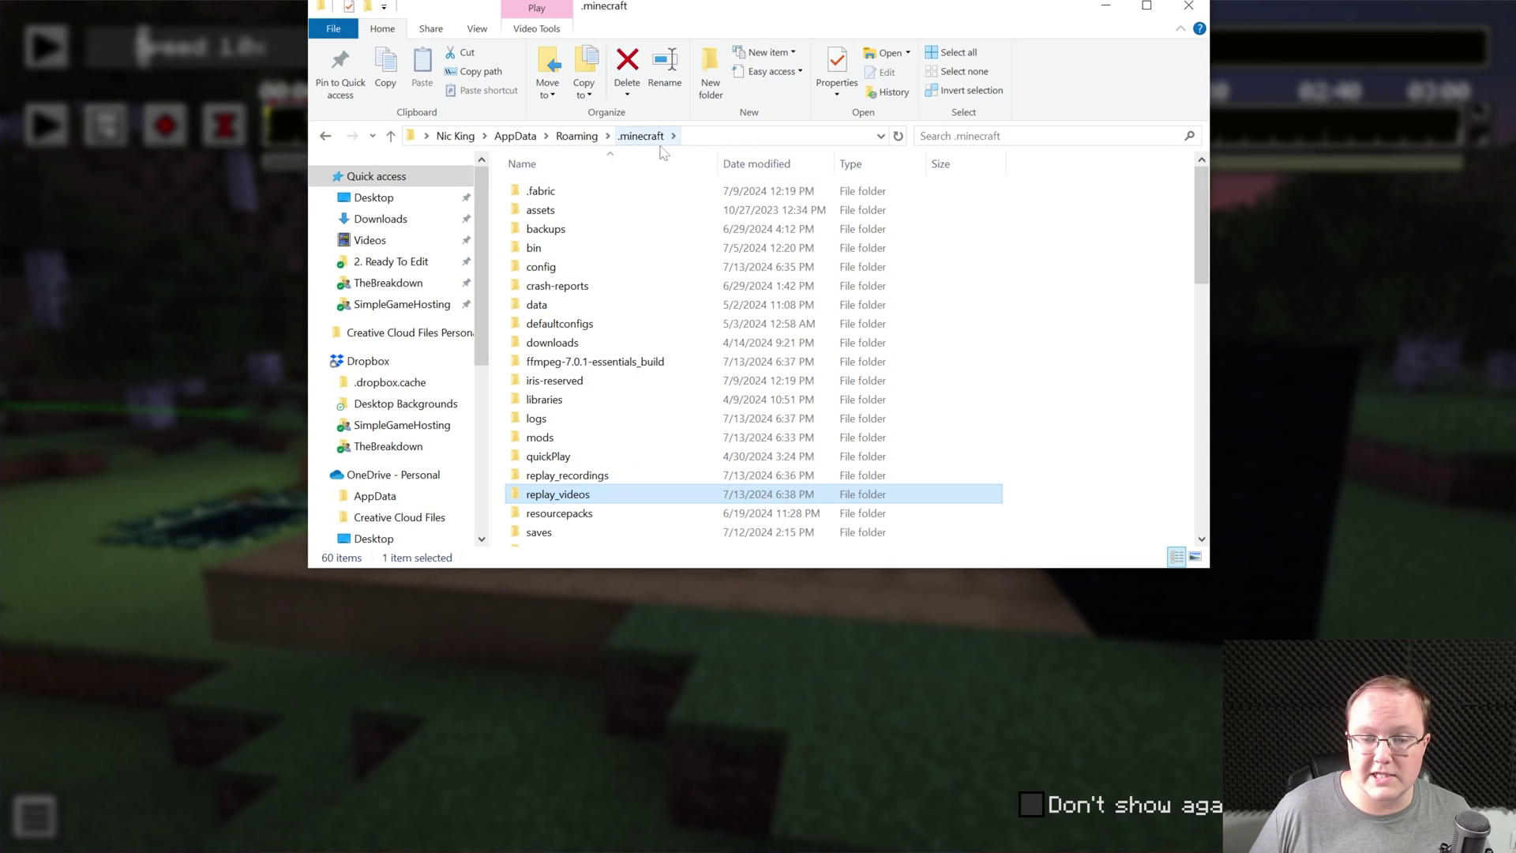
double_click(597, 502)
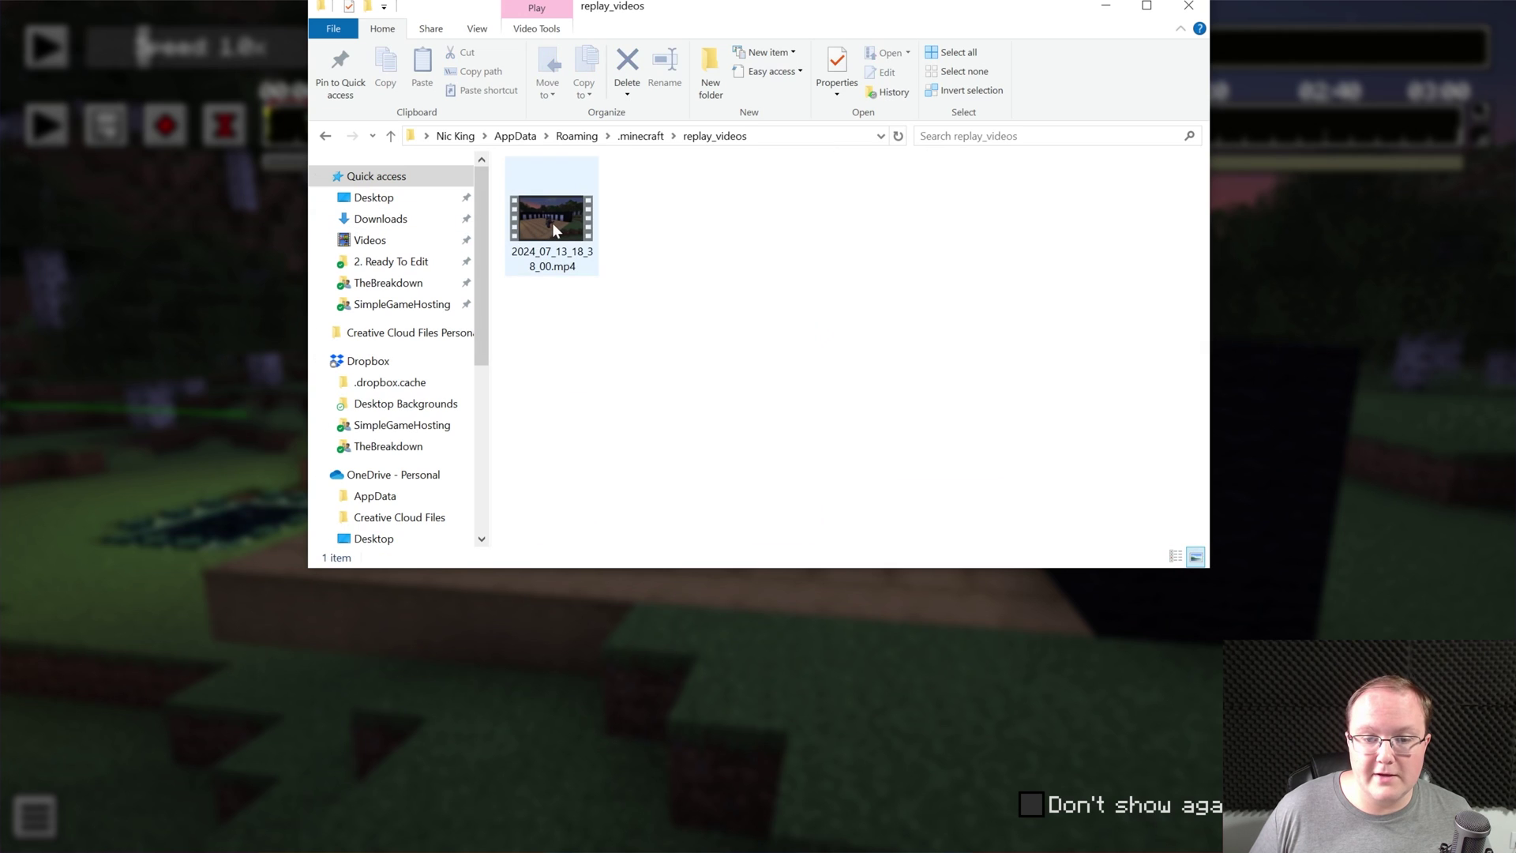
left_click(553, 225)
left_click(946, 643)
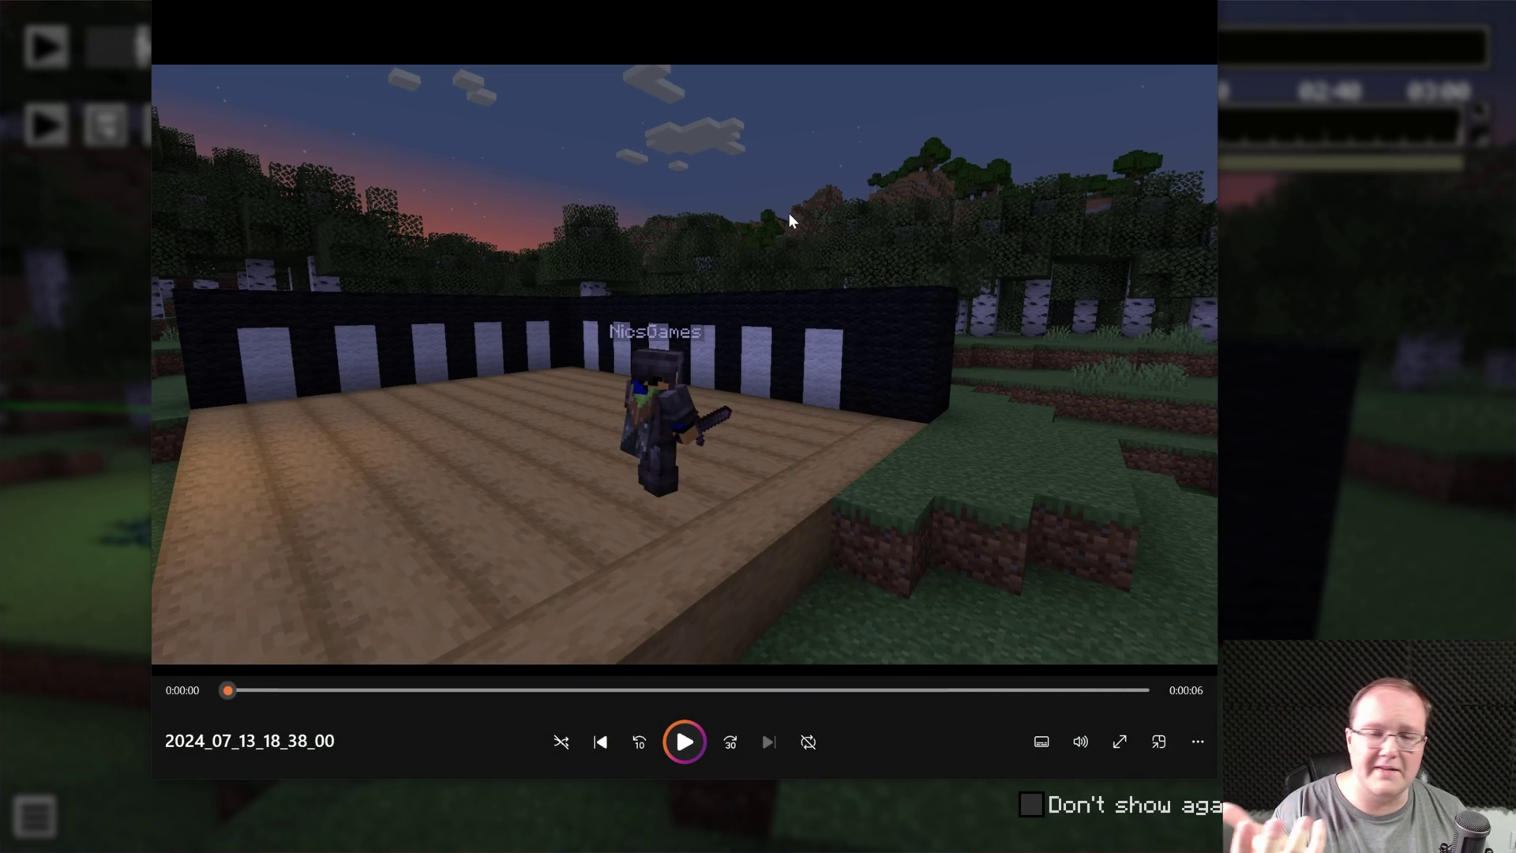
left_click(698, 739)
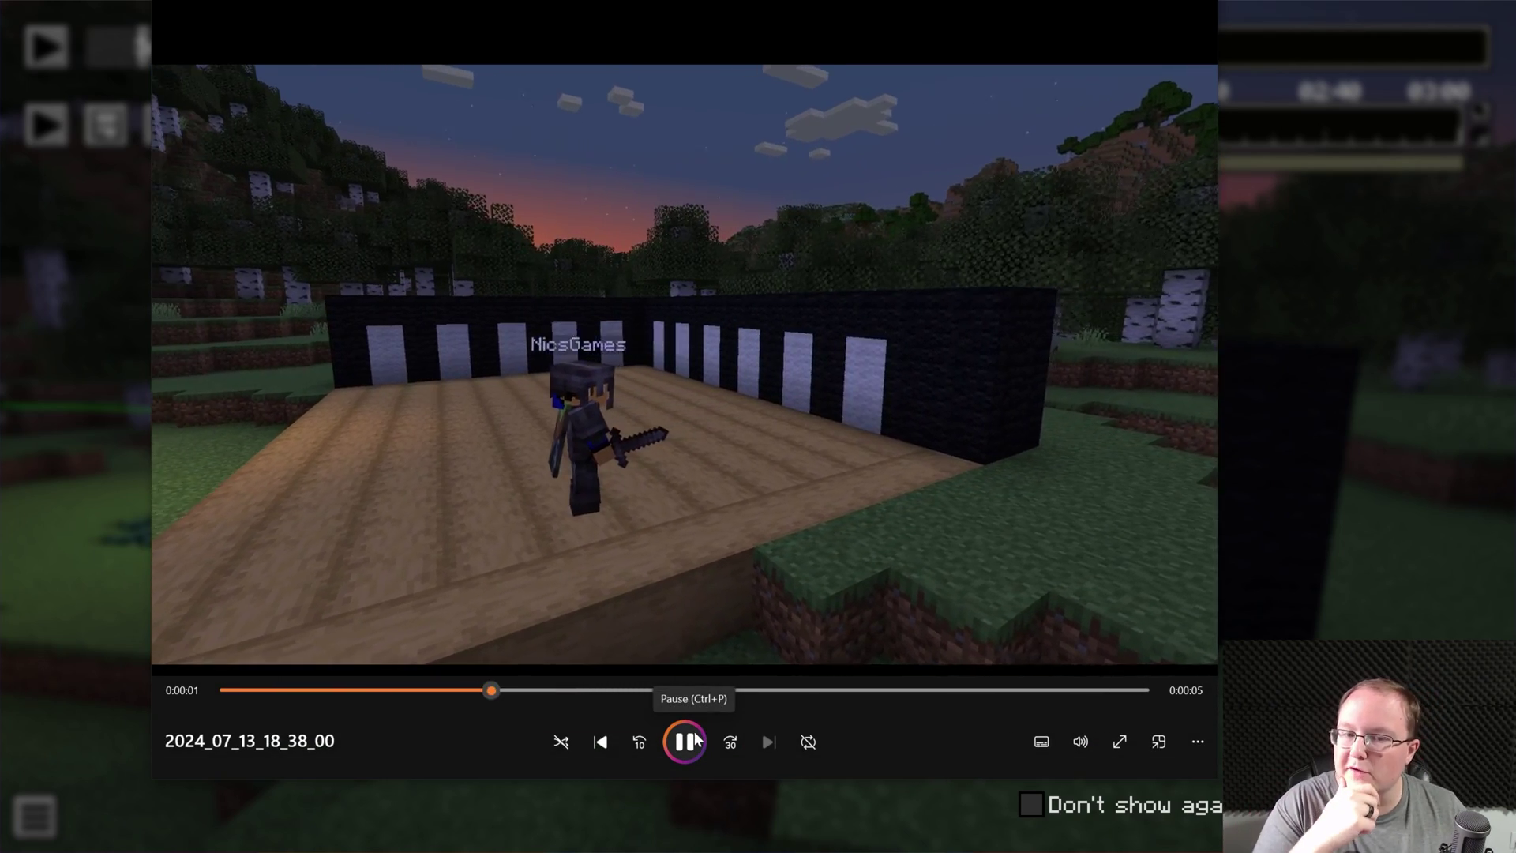